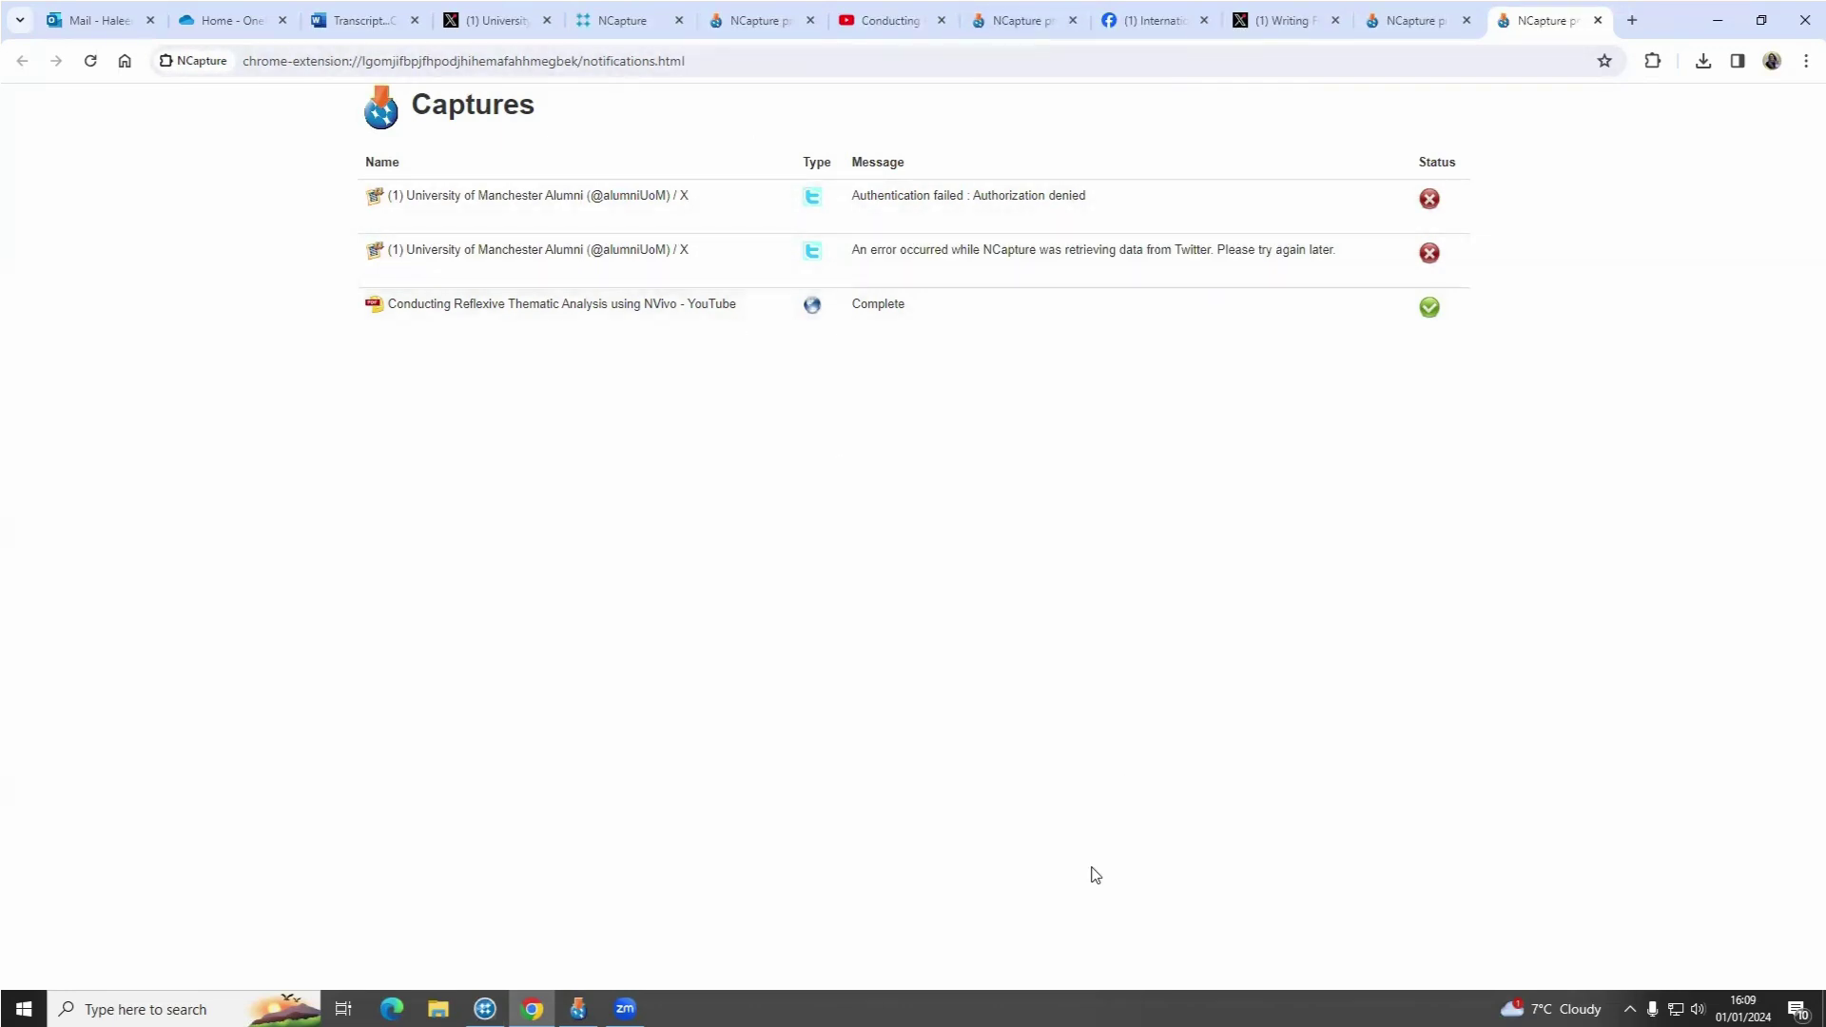
Step: In NVivo, start an NCapture import with Downloads as the source folder, listing three ticked captures
mouse_move(533, 1010)
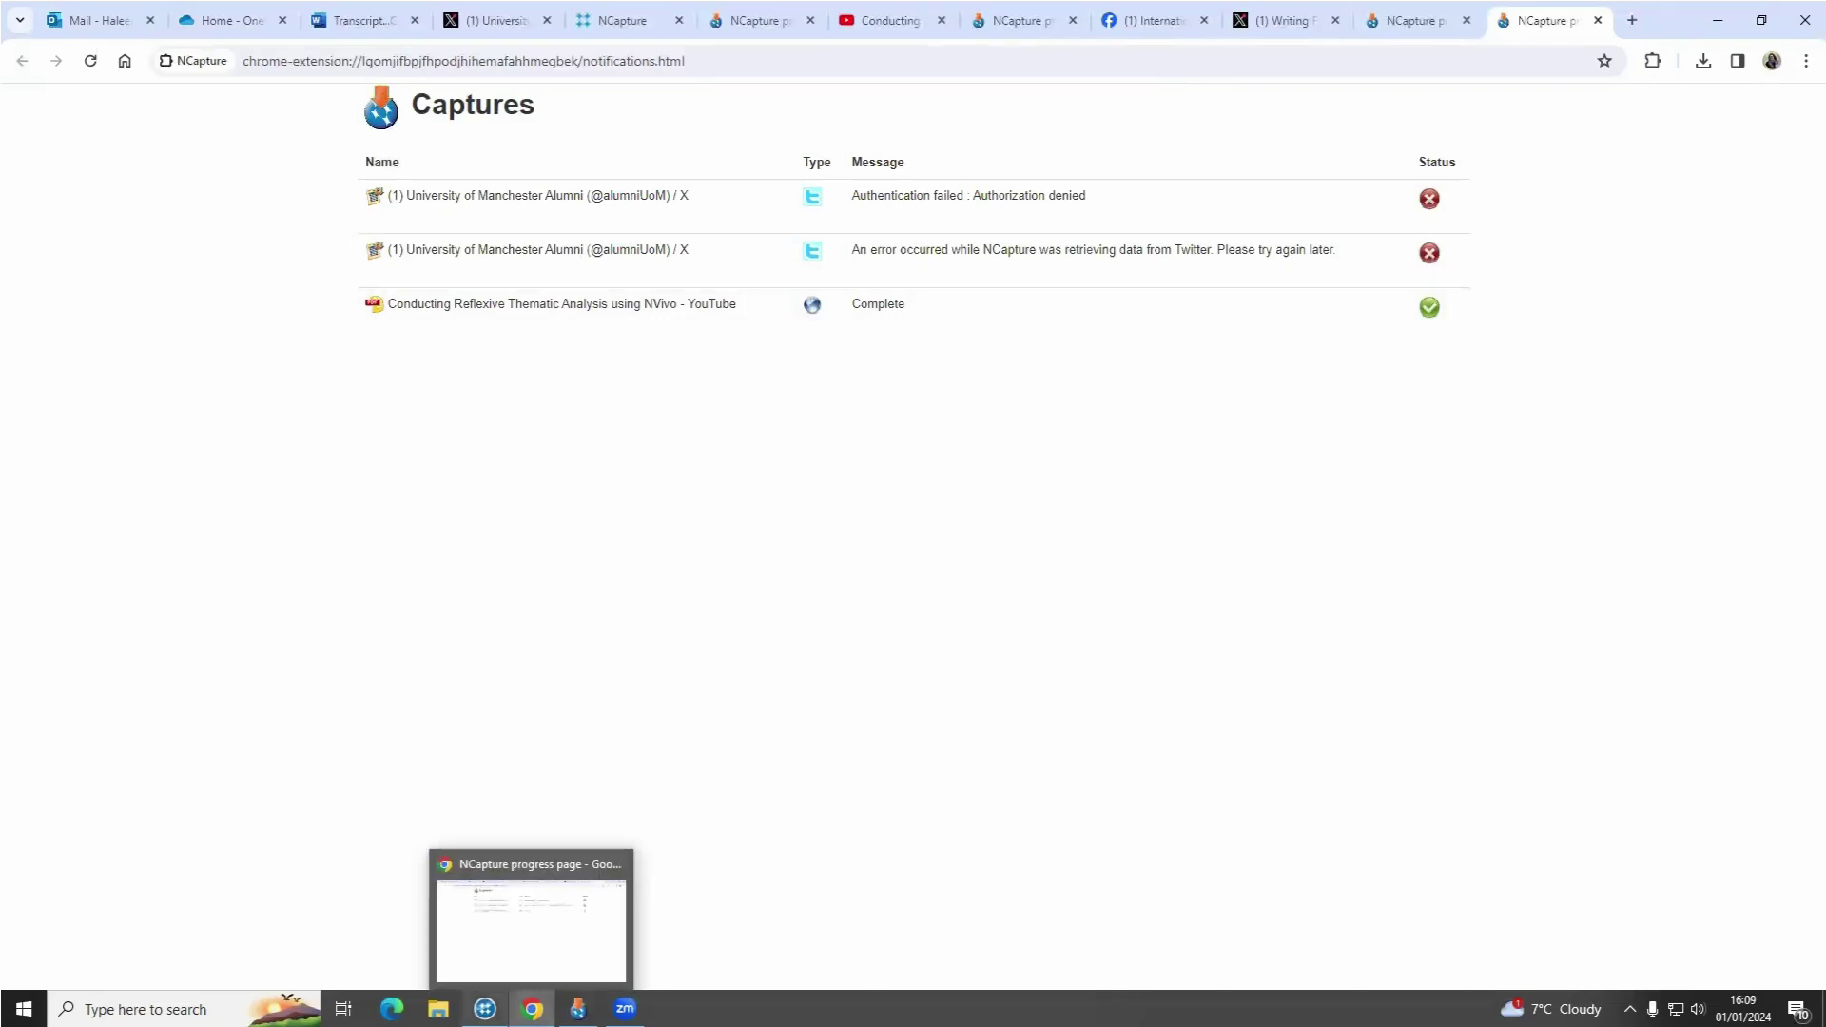
click(491, 1004)
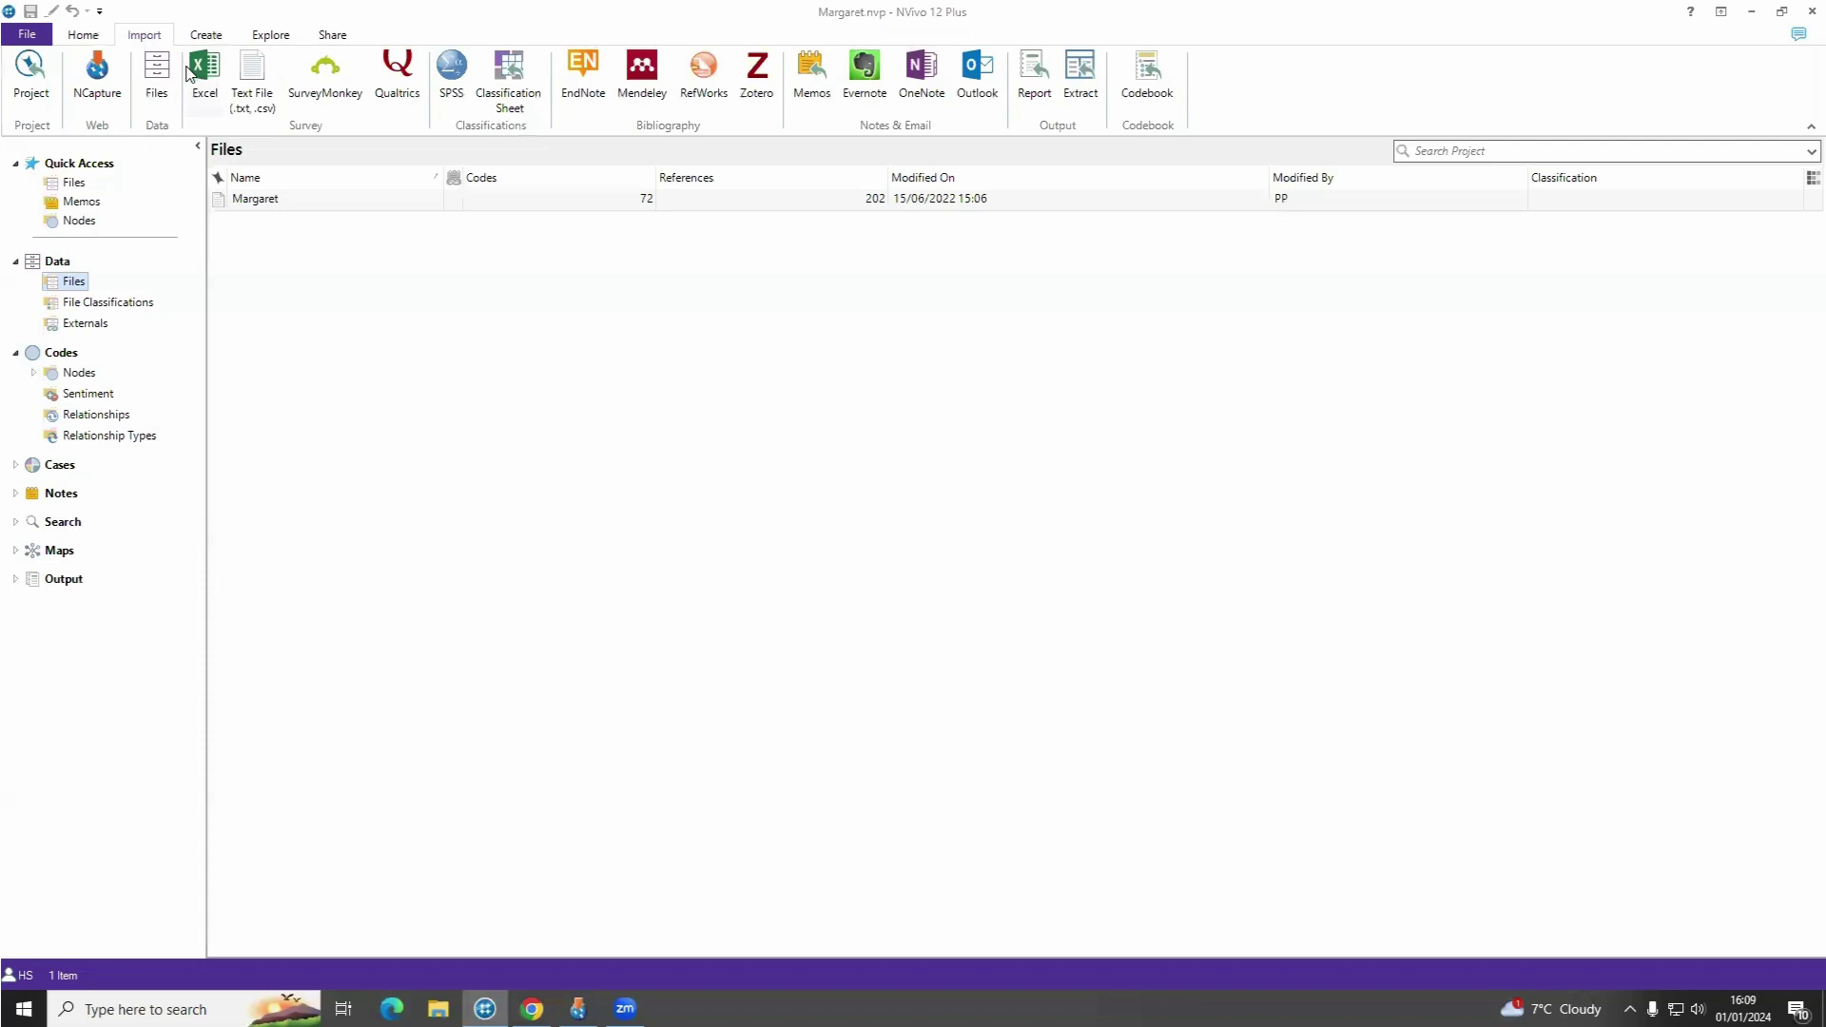
click(88, 96)
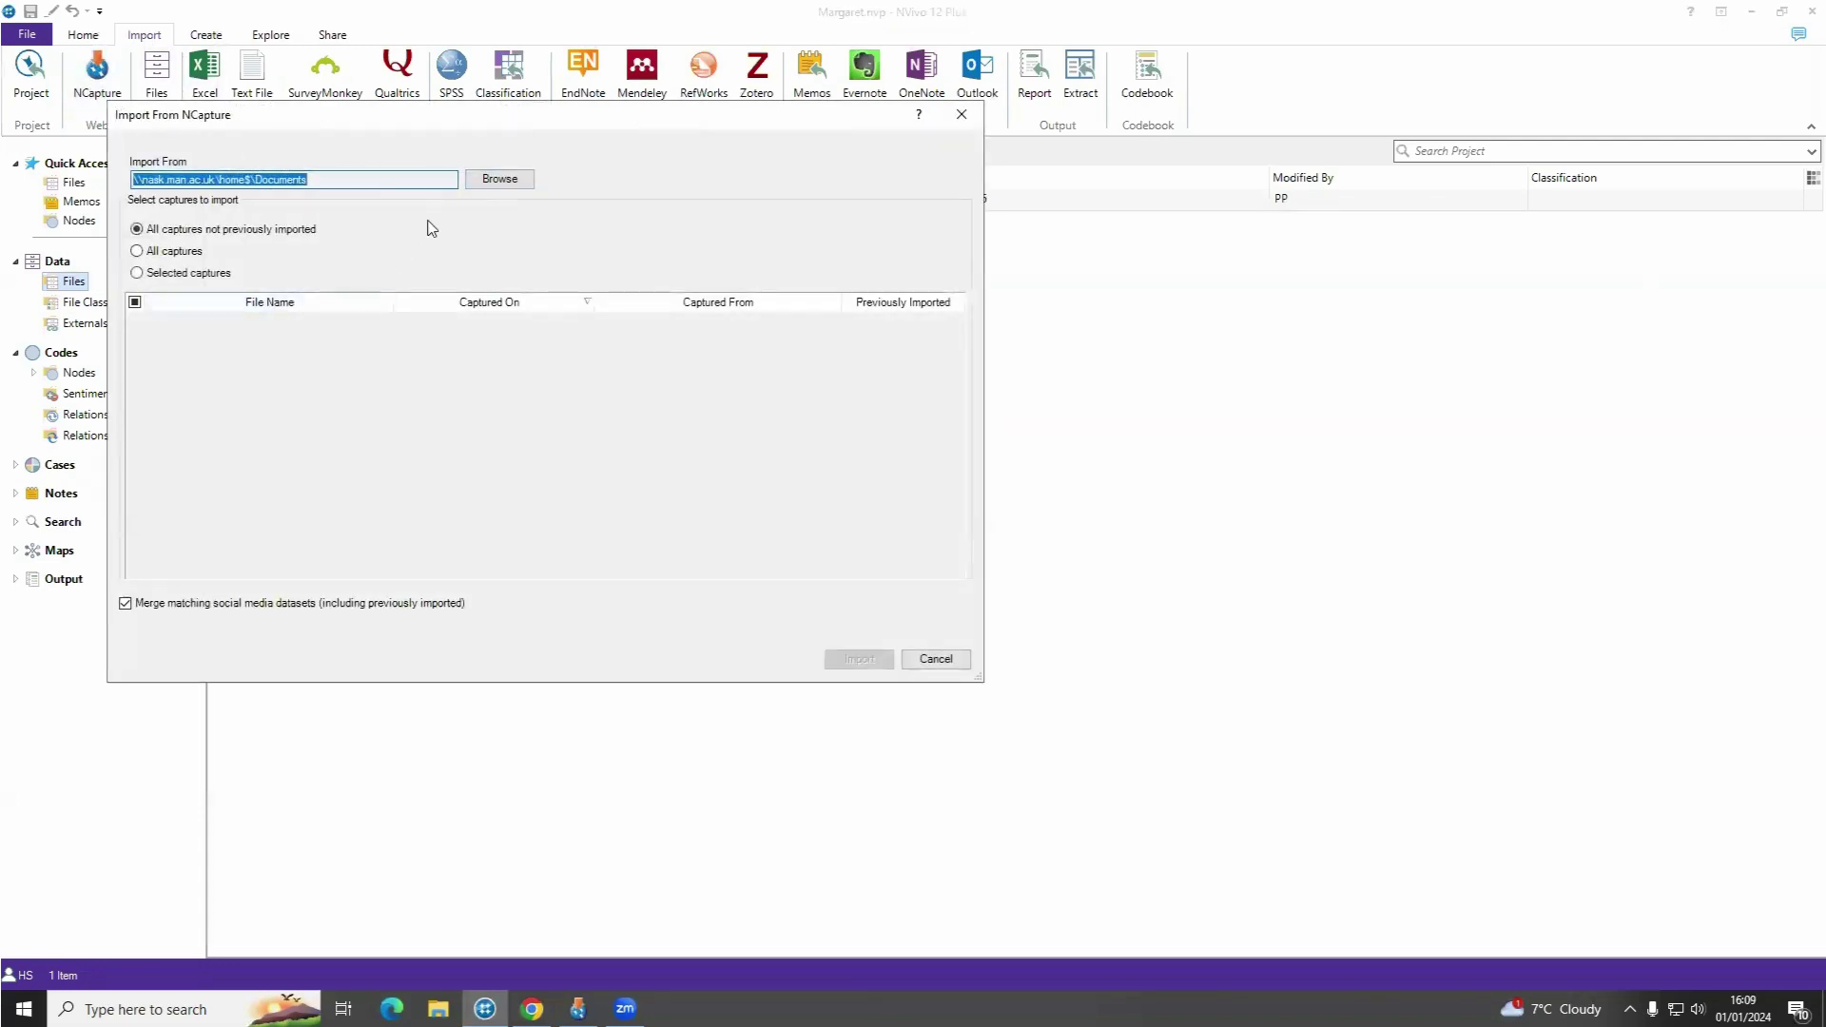
click(496, 183)
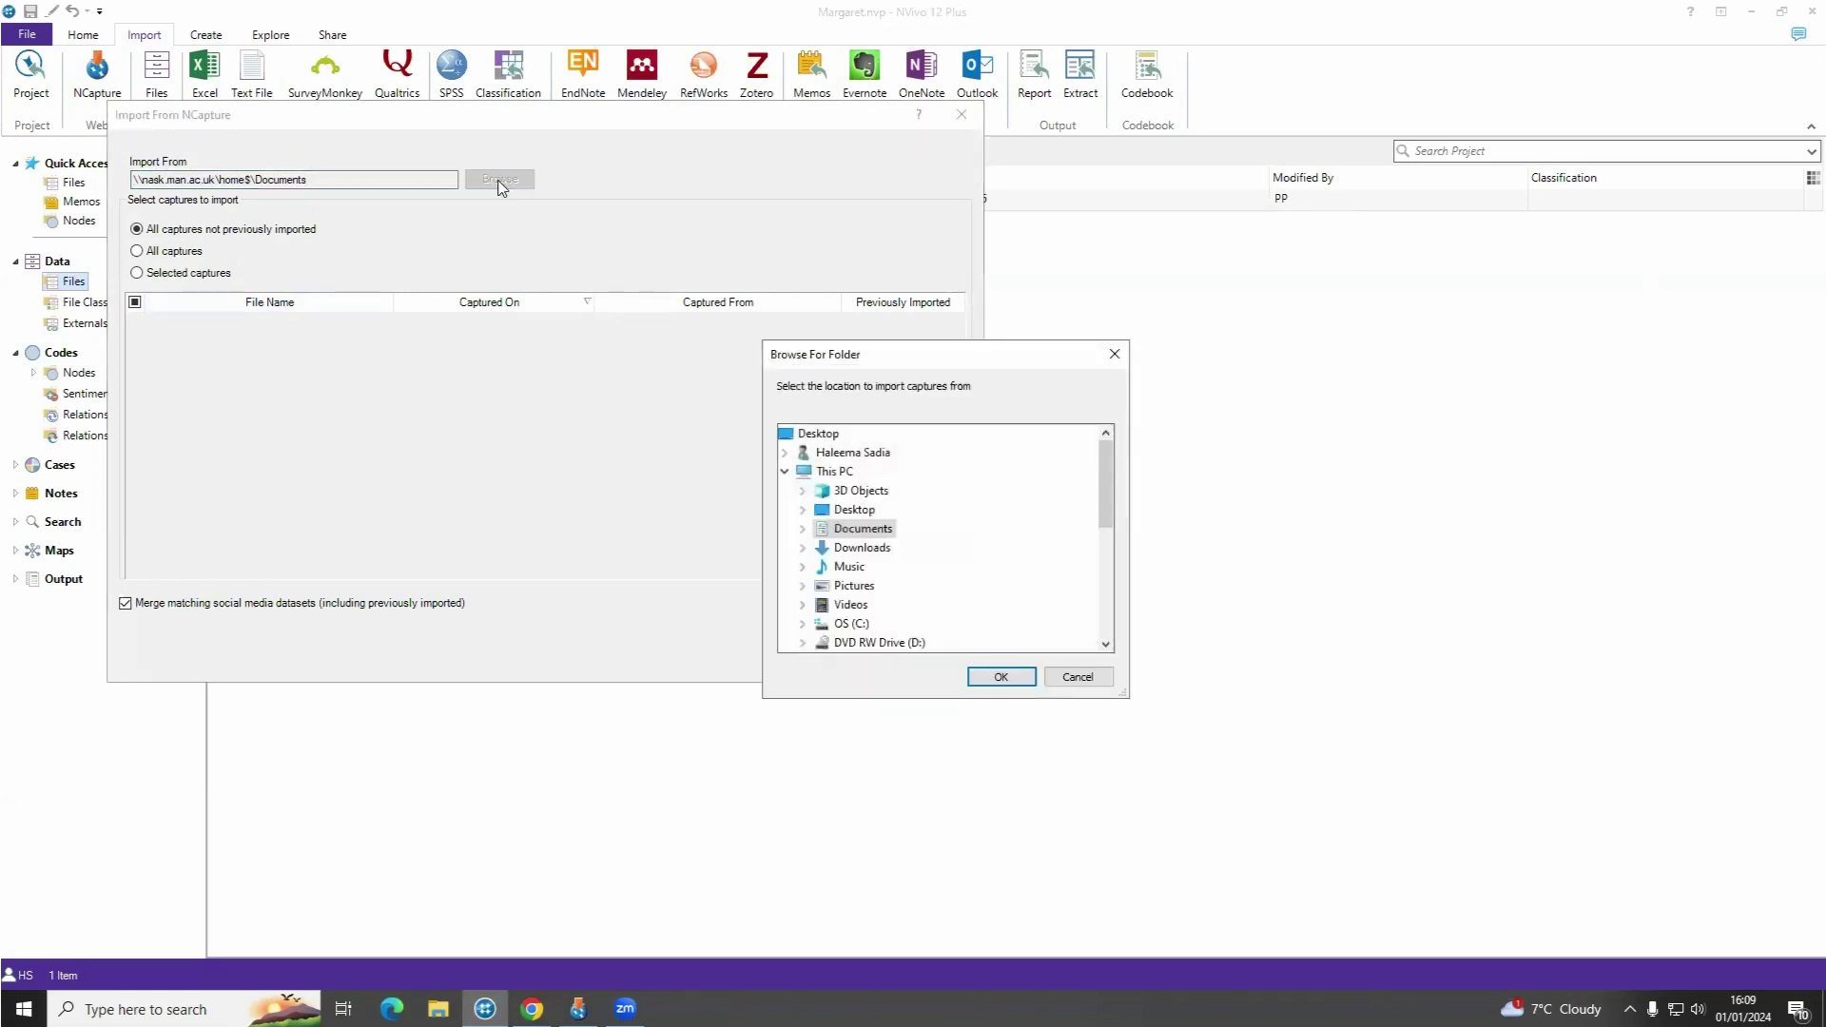
click(862, 547)
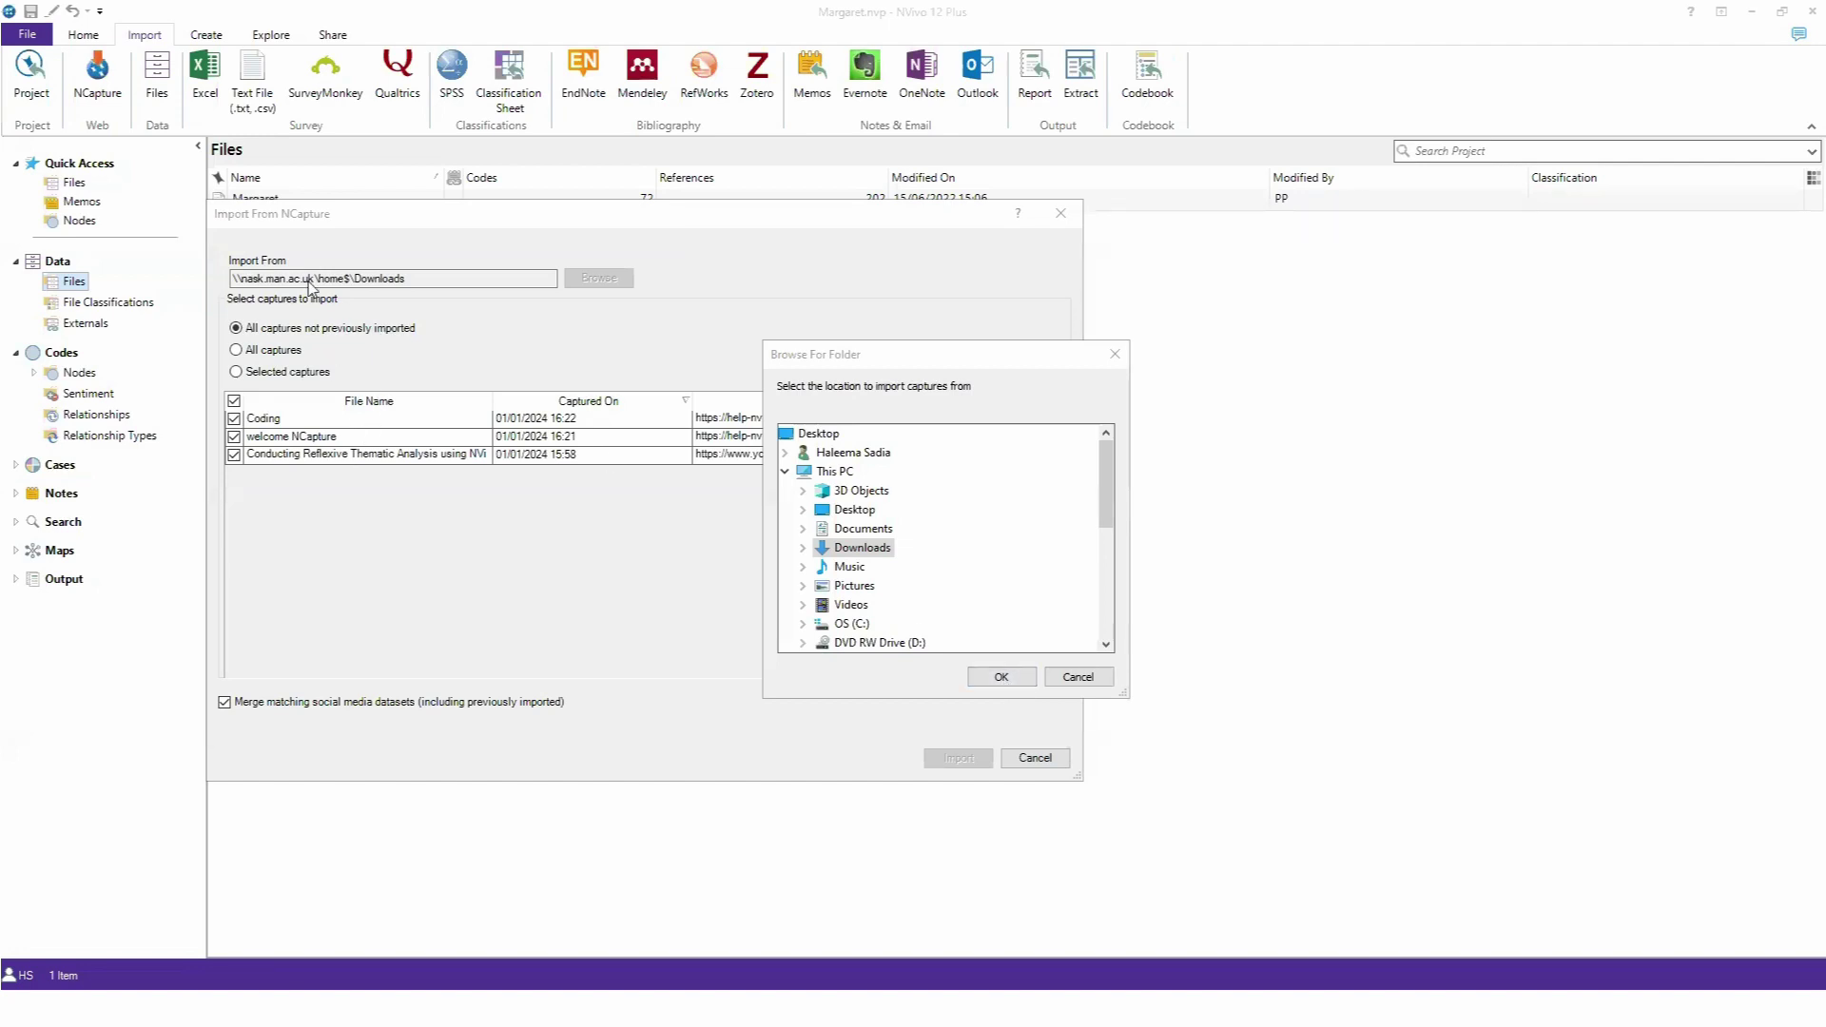
click(1000, 678)
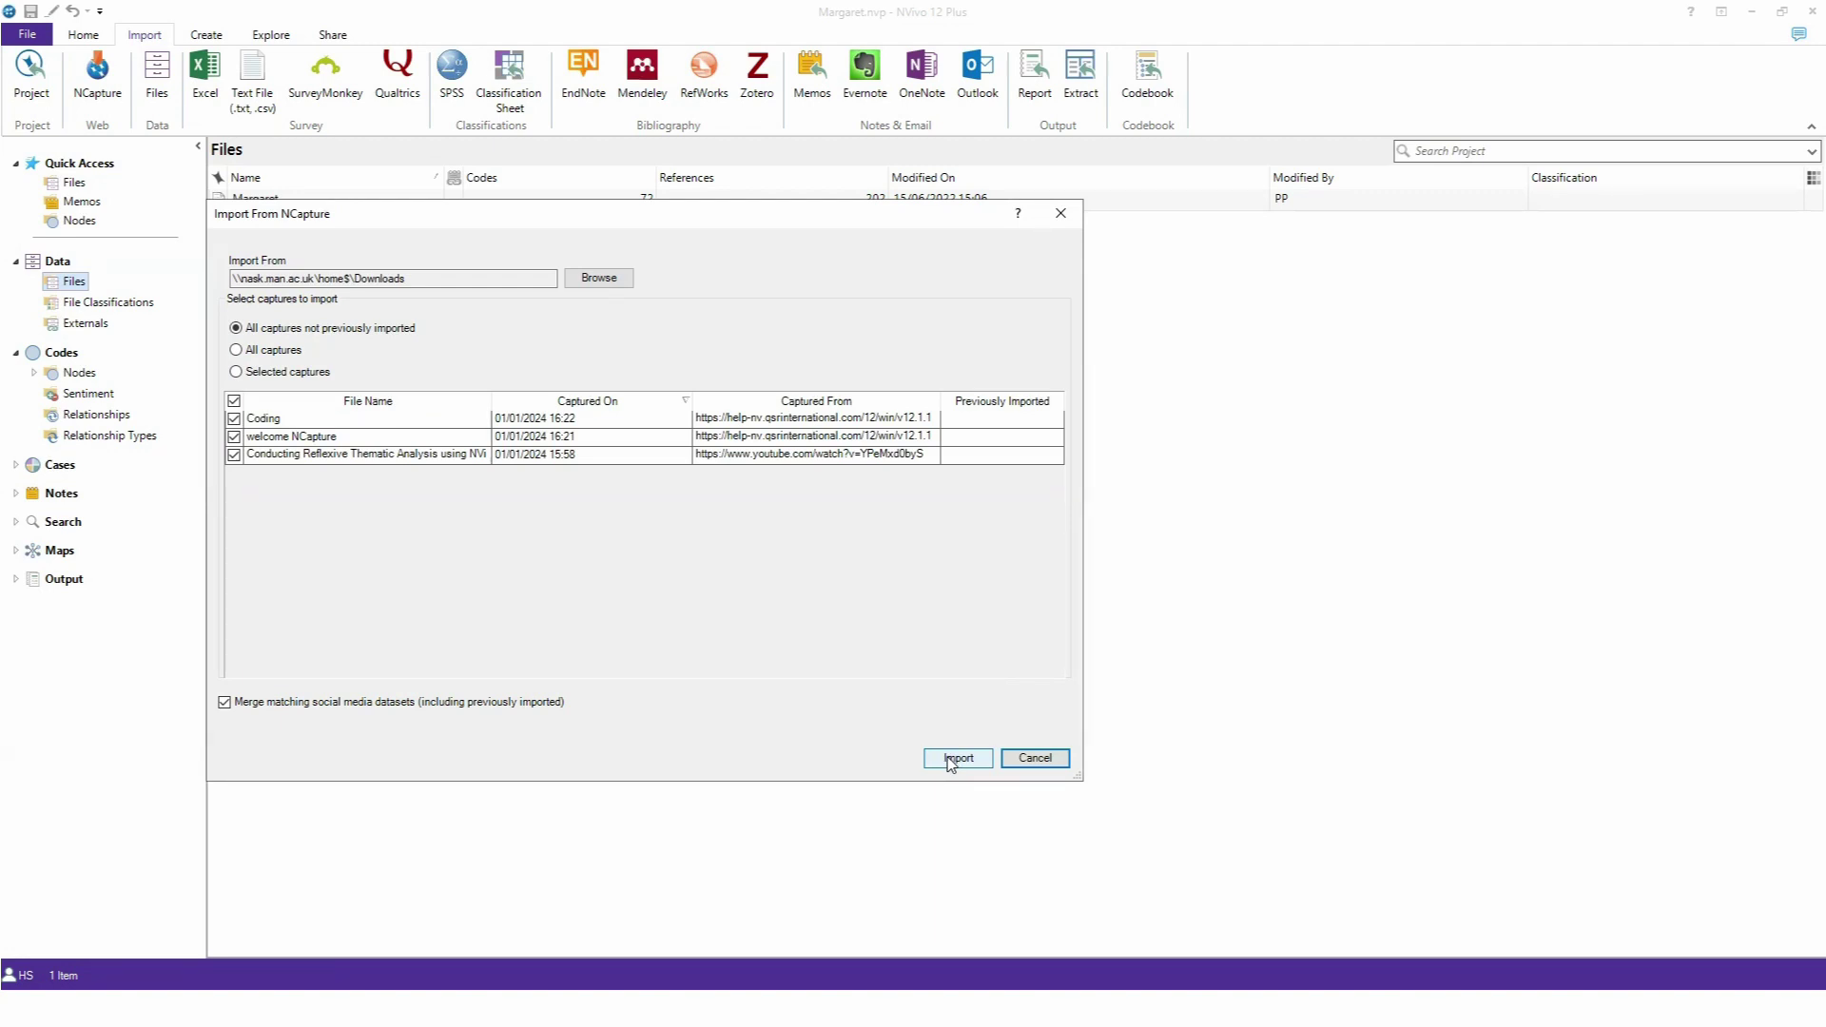
Step: Import the captures Coding, Conducting Reflexive Thematic Analysis and welcome NCapture into Files
click(951, 760)
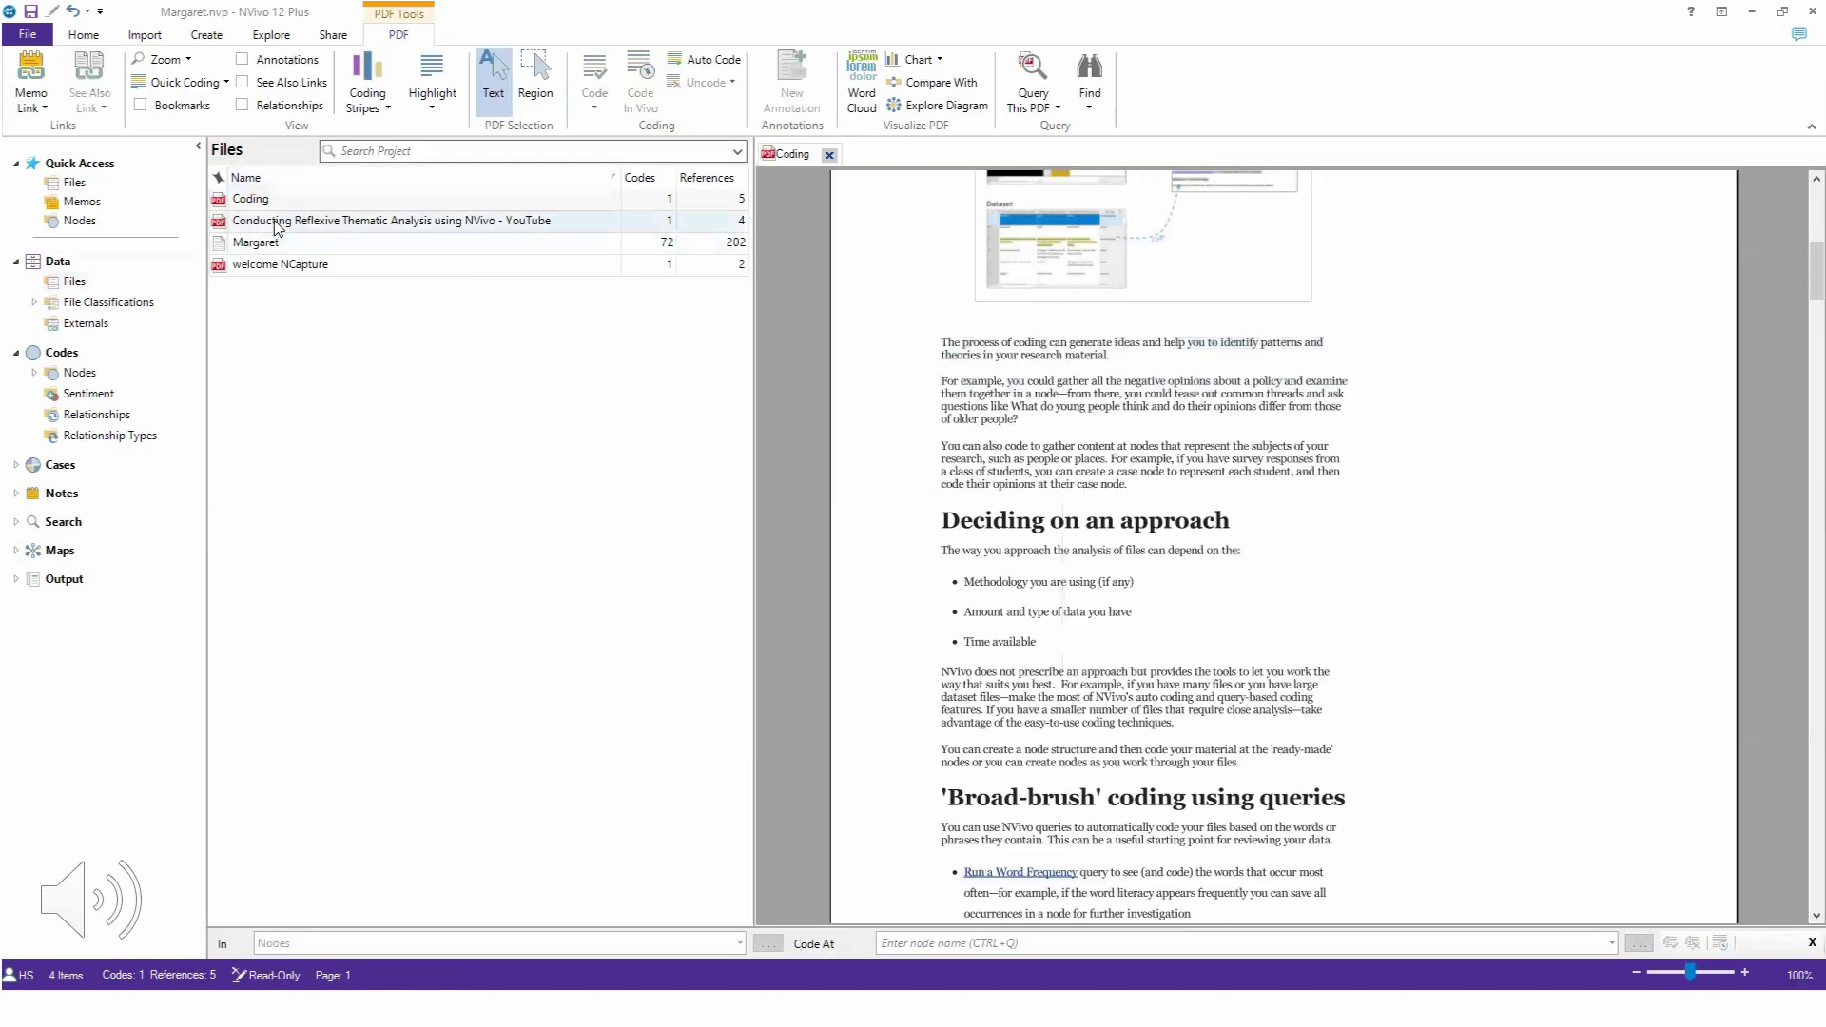
Step: Open the Conducting Reflexive Thematic Analysis using NVivo - YouTube capture and scroll through its PDF
click(276, 220)
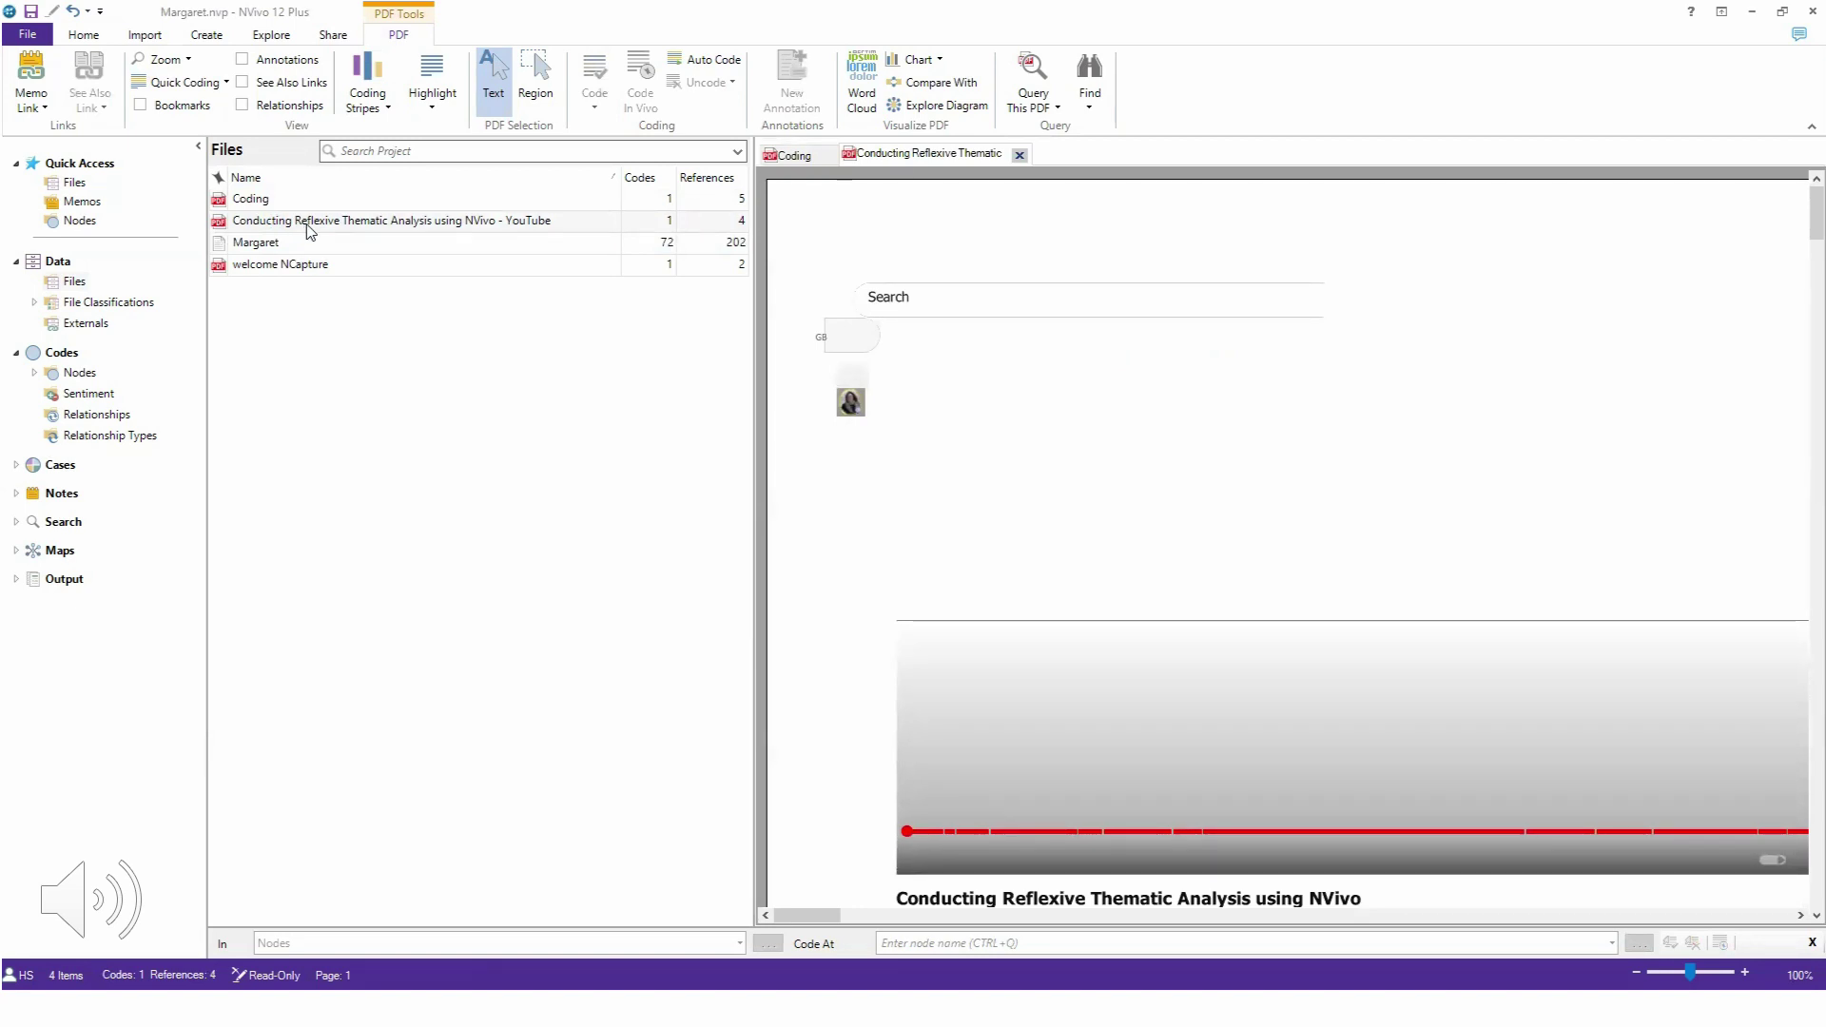
scroll(941, 500, down, 4)
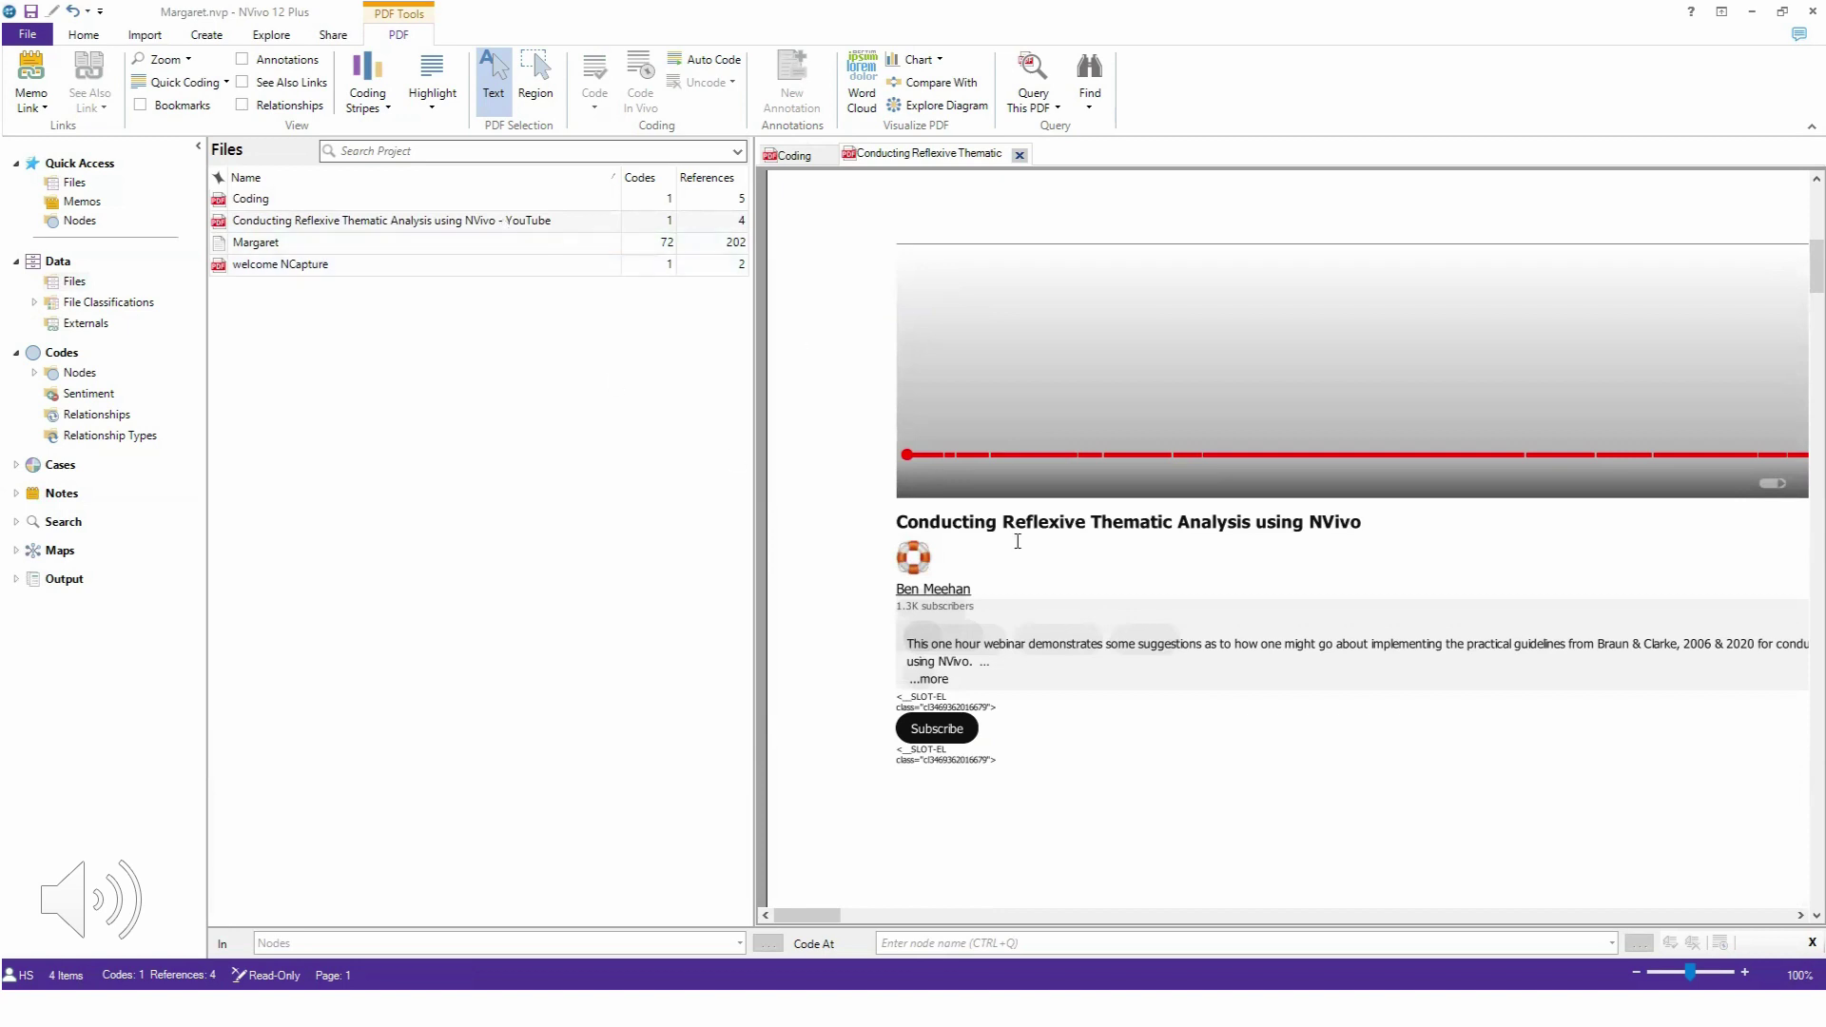
scroll(1018, 537, down, 2)
scroll(1018, 537, up, 6)
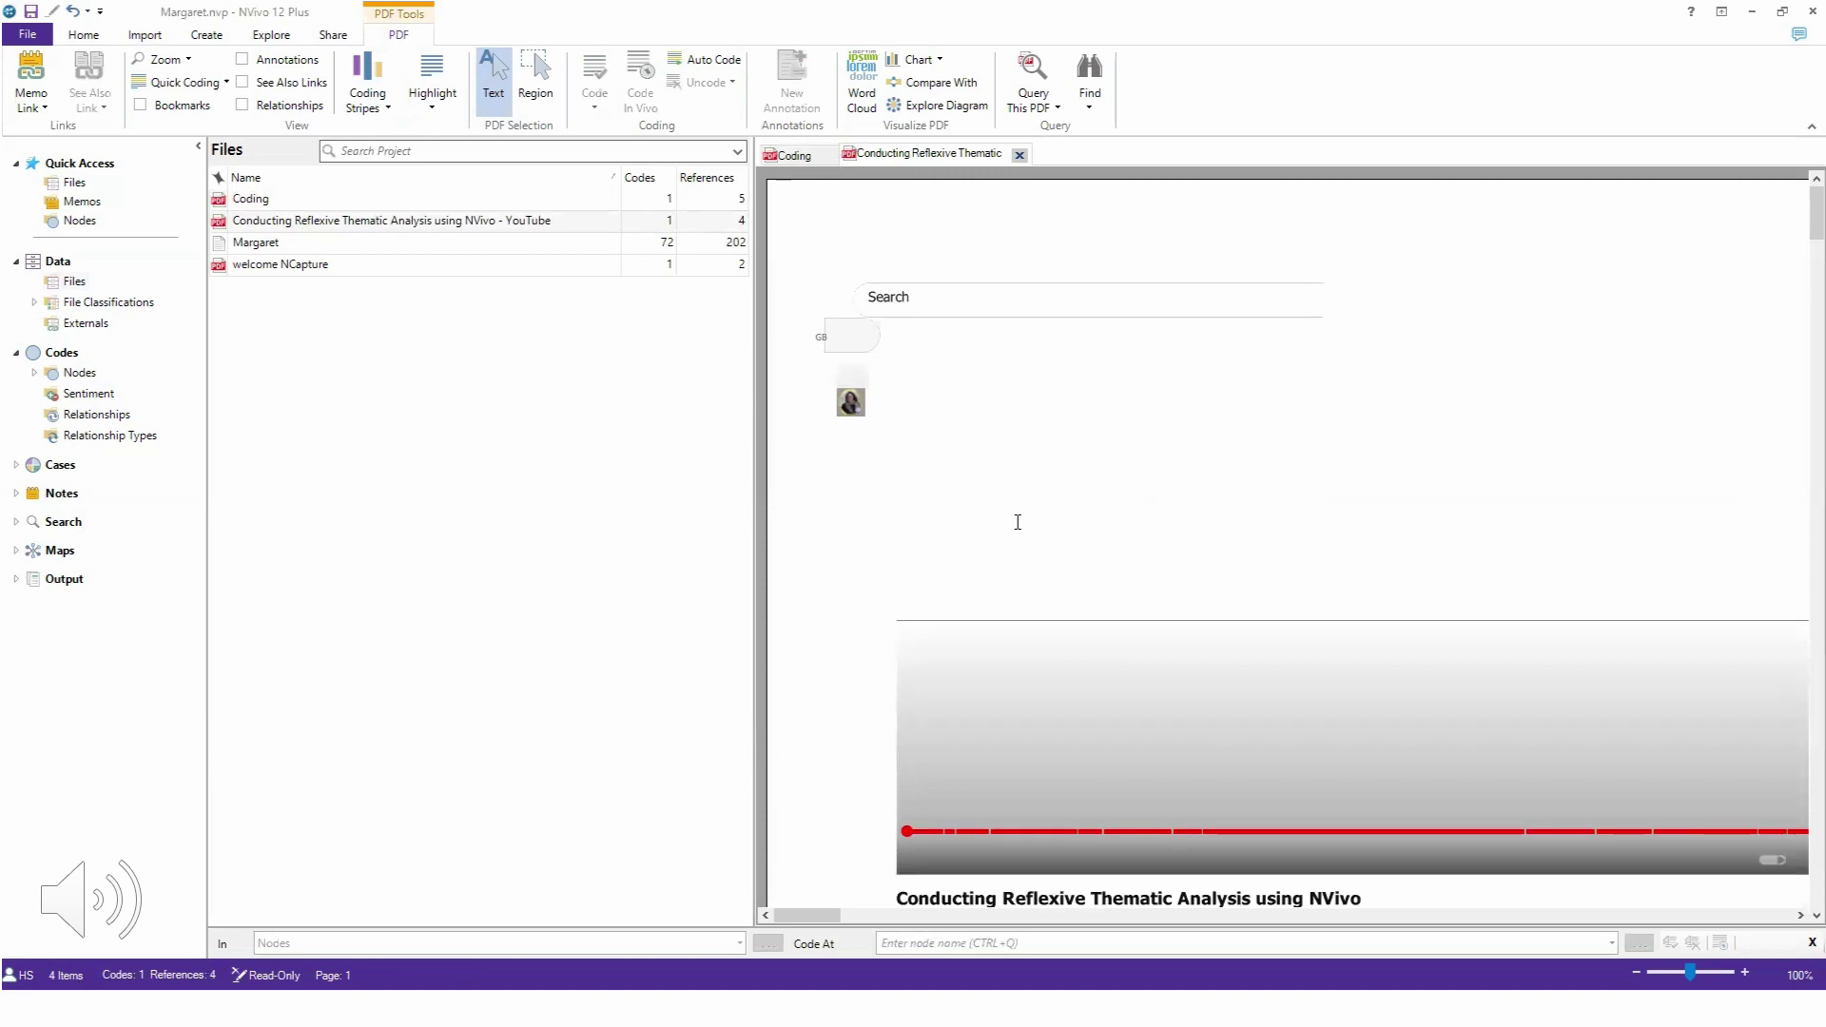
scroll(1027, 528, down, 5)
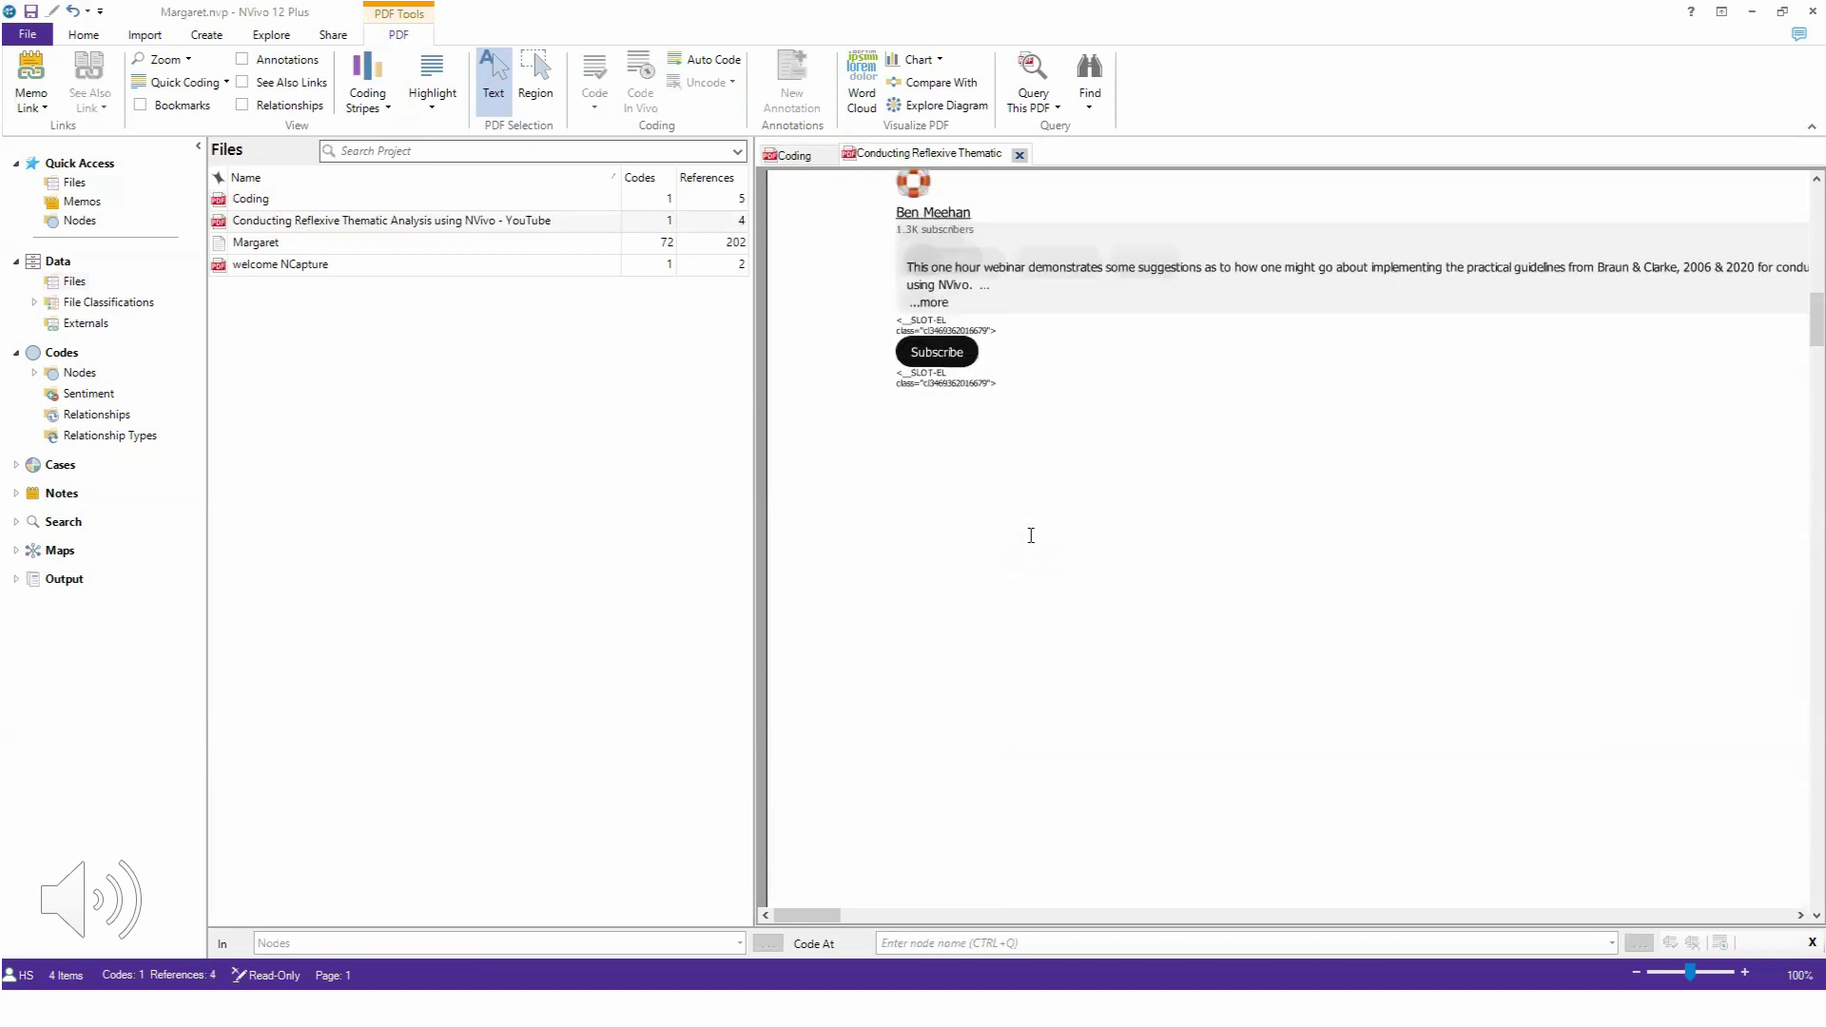
scroll(1030, 535, up, 5)
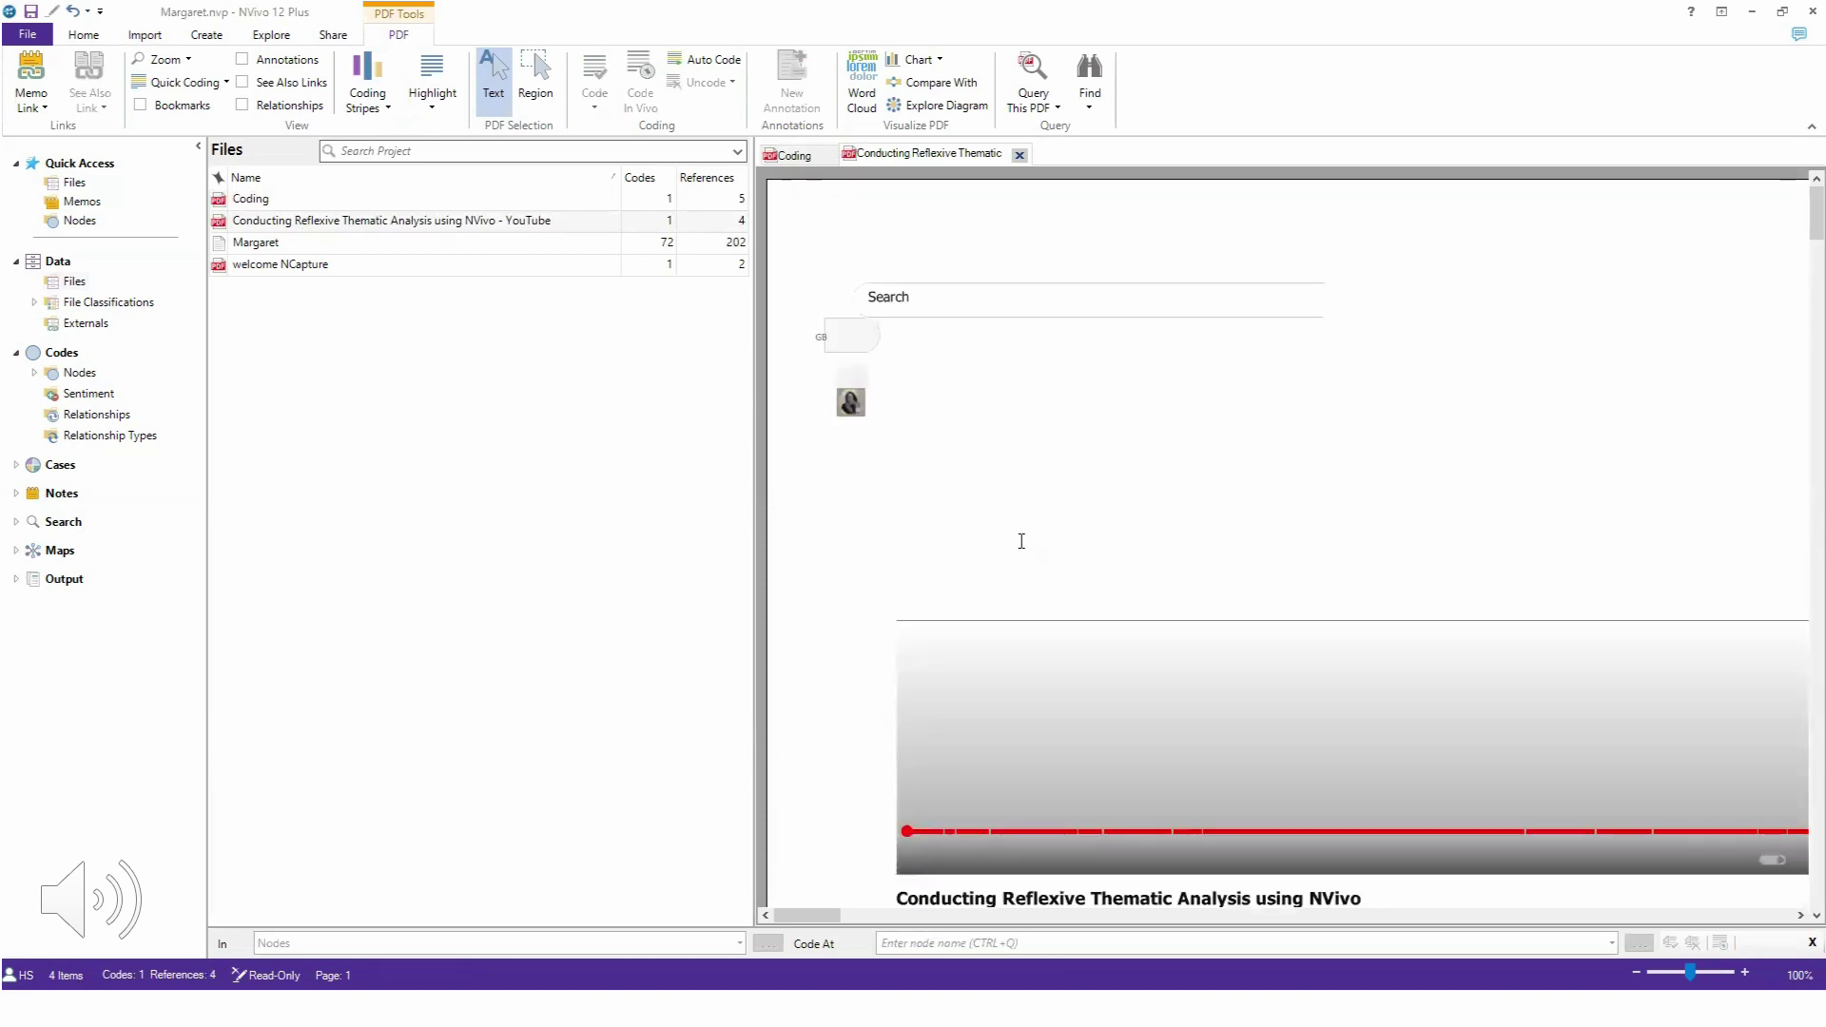
scroll(1076, 636, down, 5)
scroll(1076, 621, up, 5)
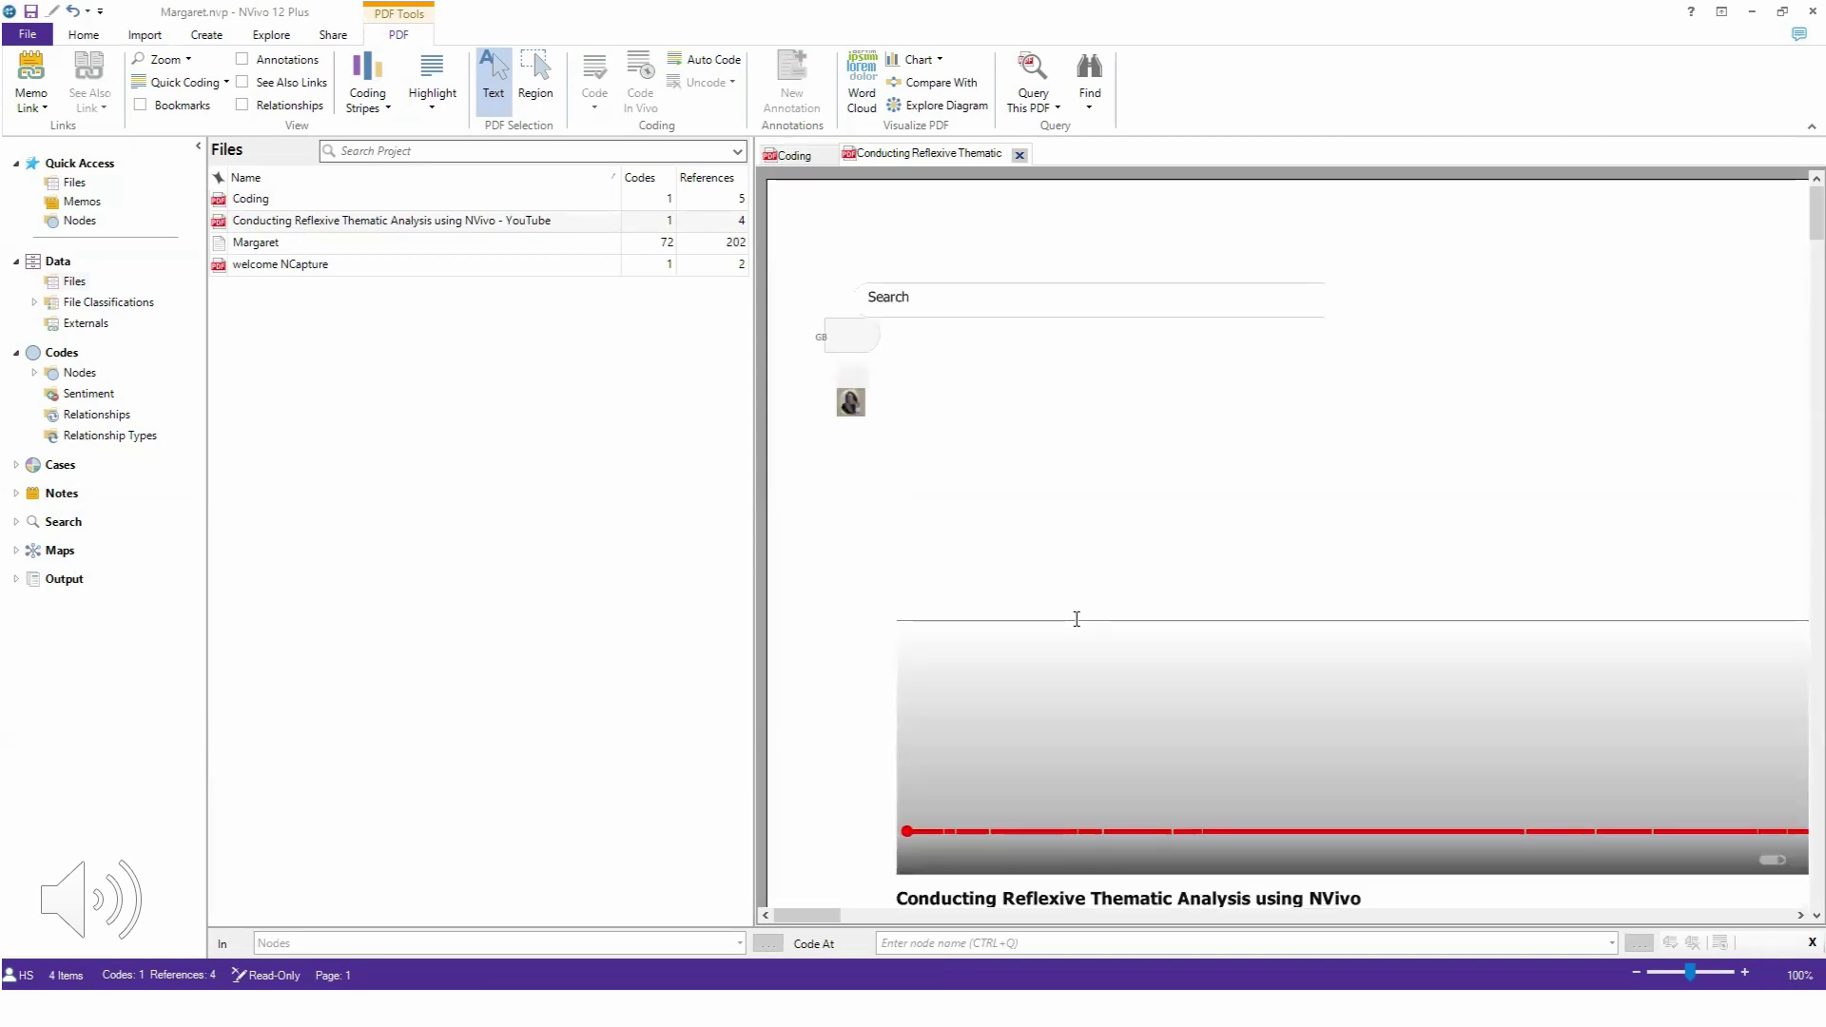
scroll(1077, 619, down, 5)
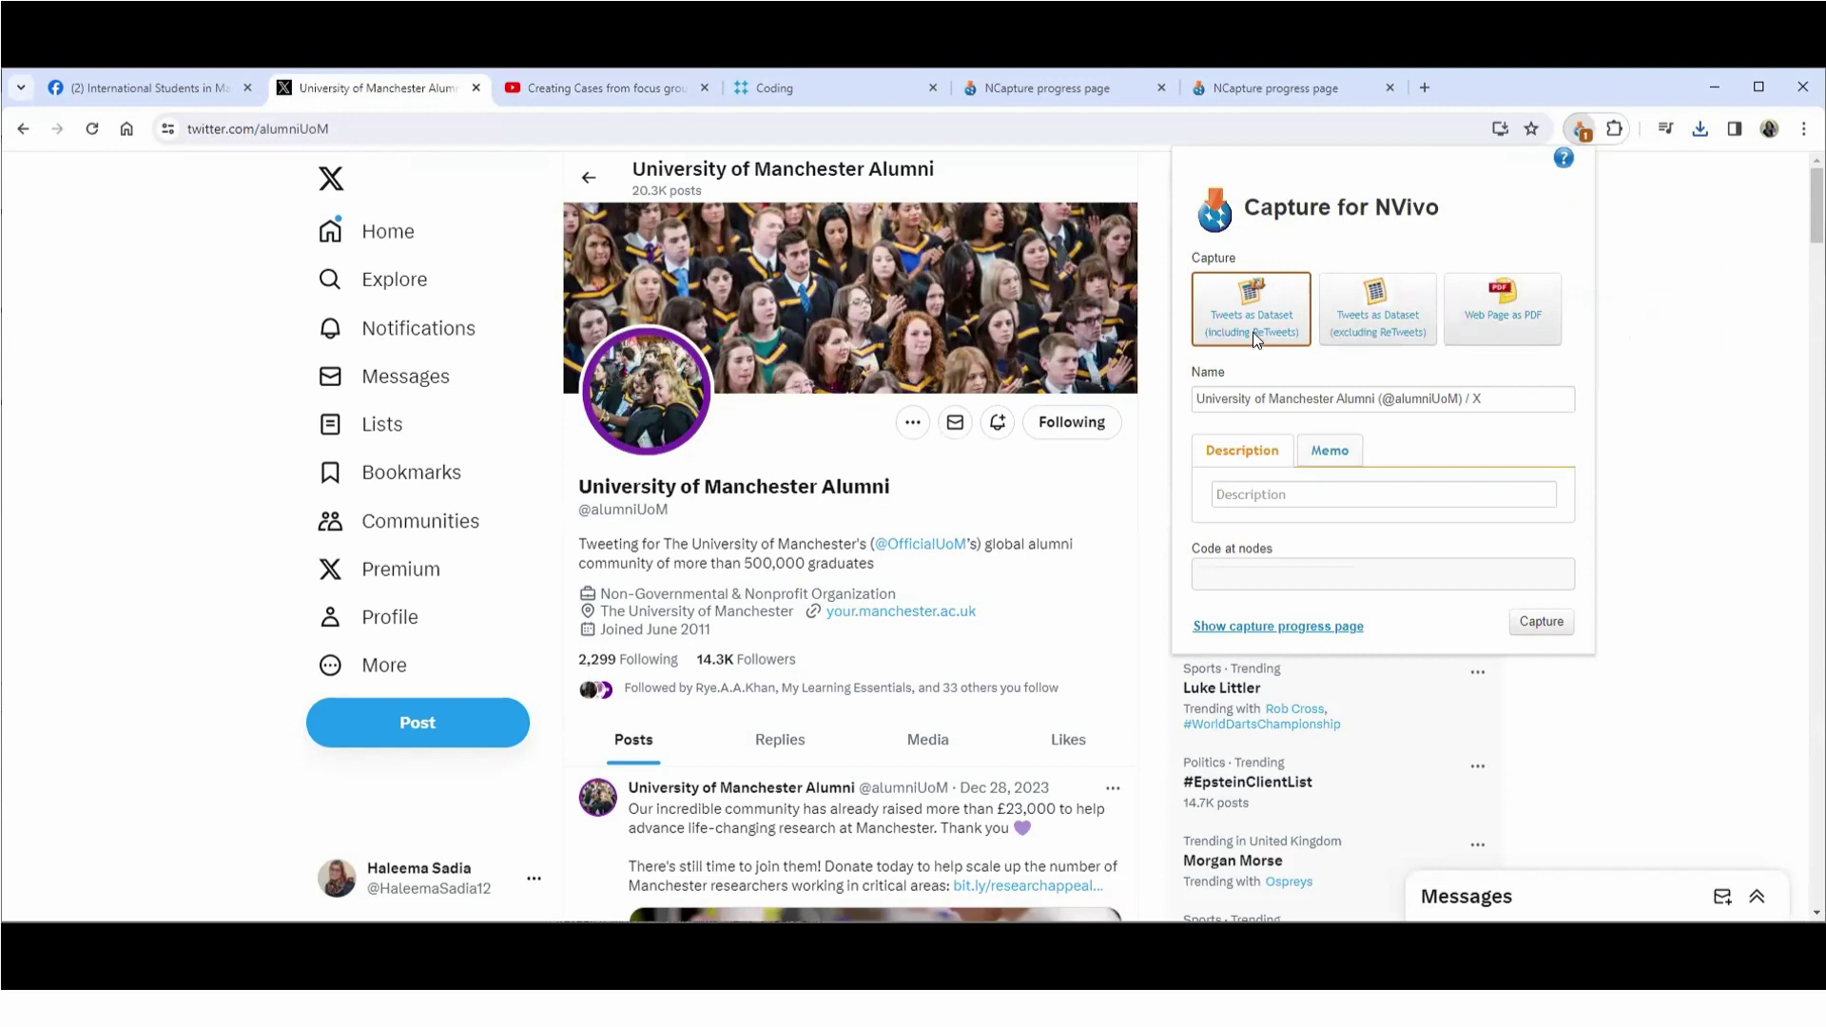
Step: Set the capture's Code at nodes field to a new node, NCapture Video 3 Twitter
click(1308, 495)
click(1246, 571)
text(NC)
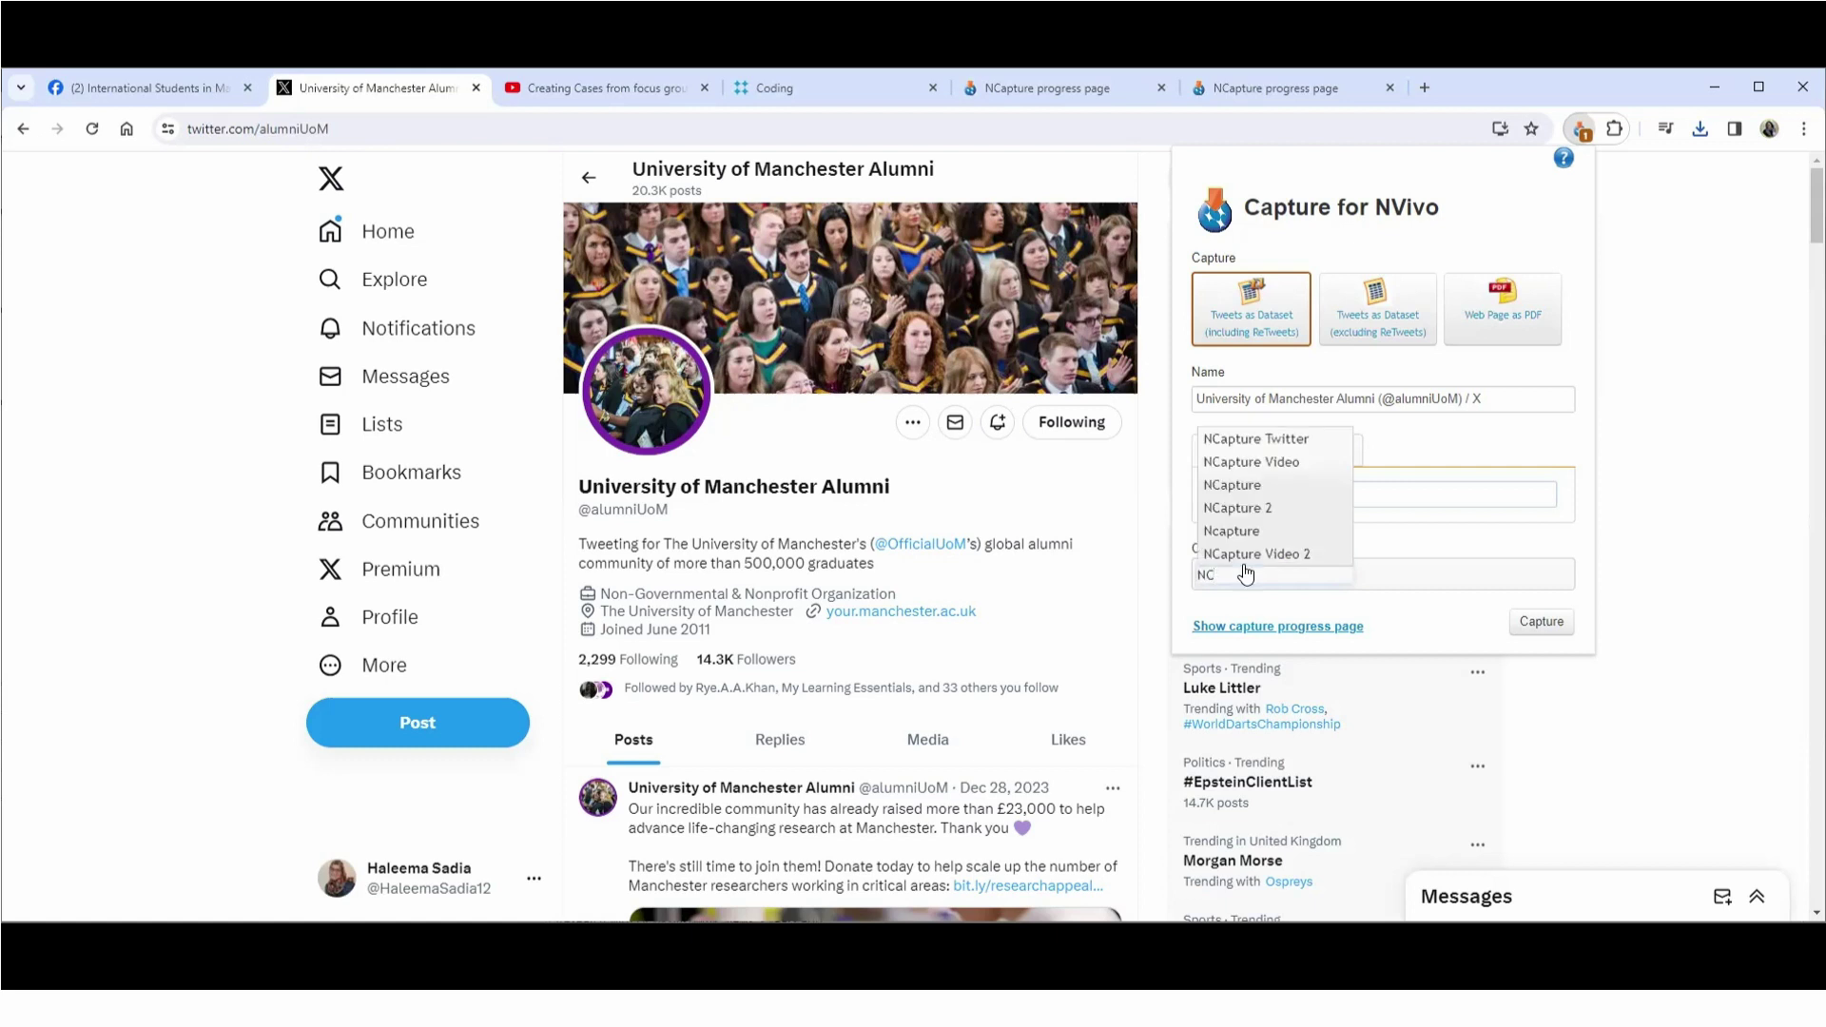
click(1242, 561)
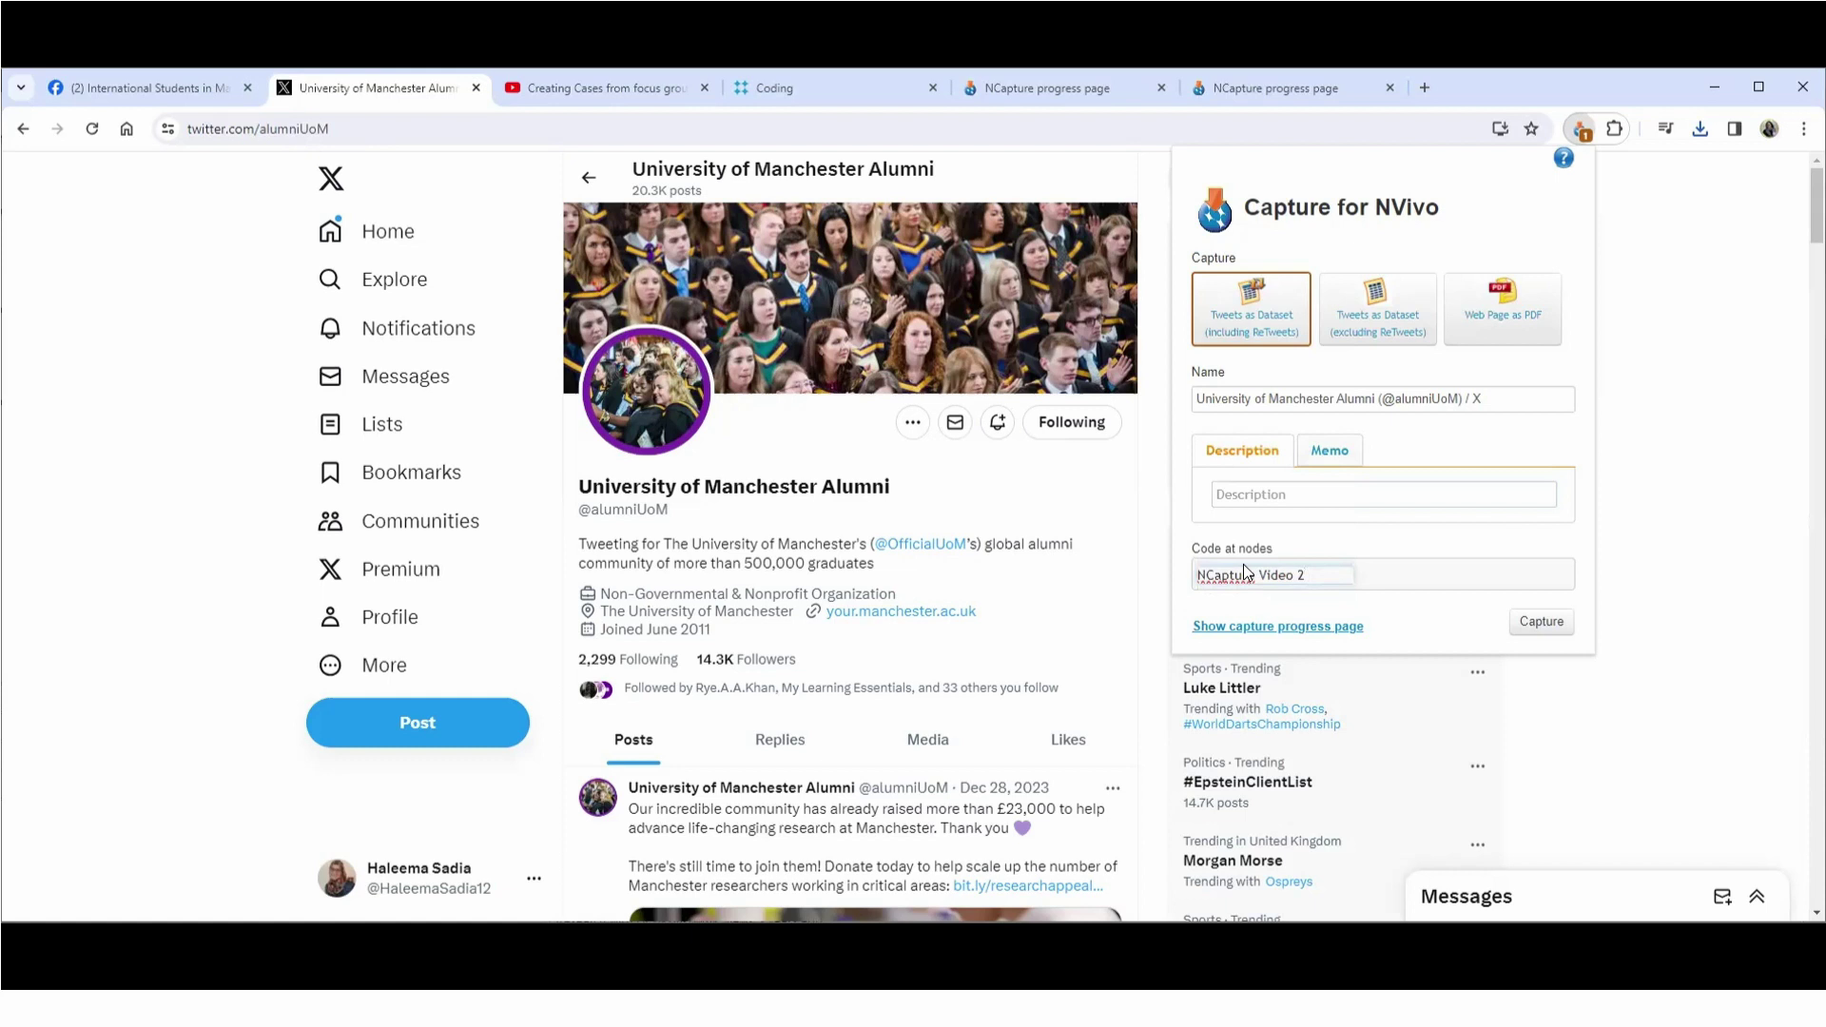
key(BackSpace)
text(3 Twitter)
Step: Prefix the capture name with 'NCapture Video 3 Twitter.' and submit the capture
triple_click(1262, 575)
right_click(1259, 574)
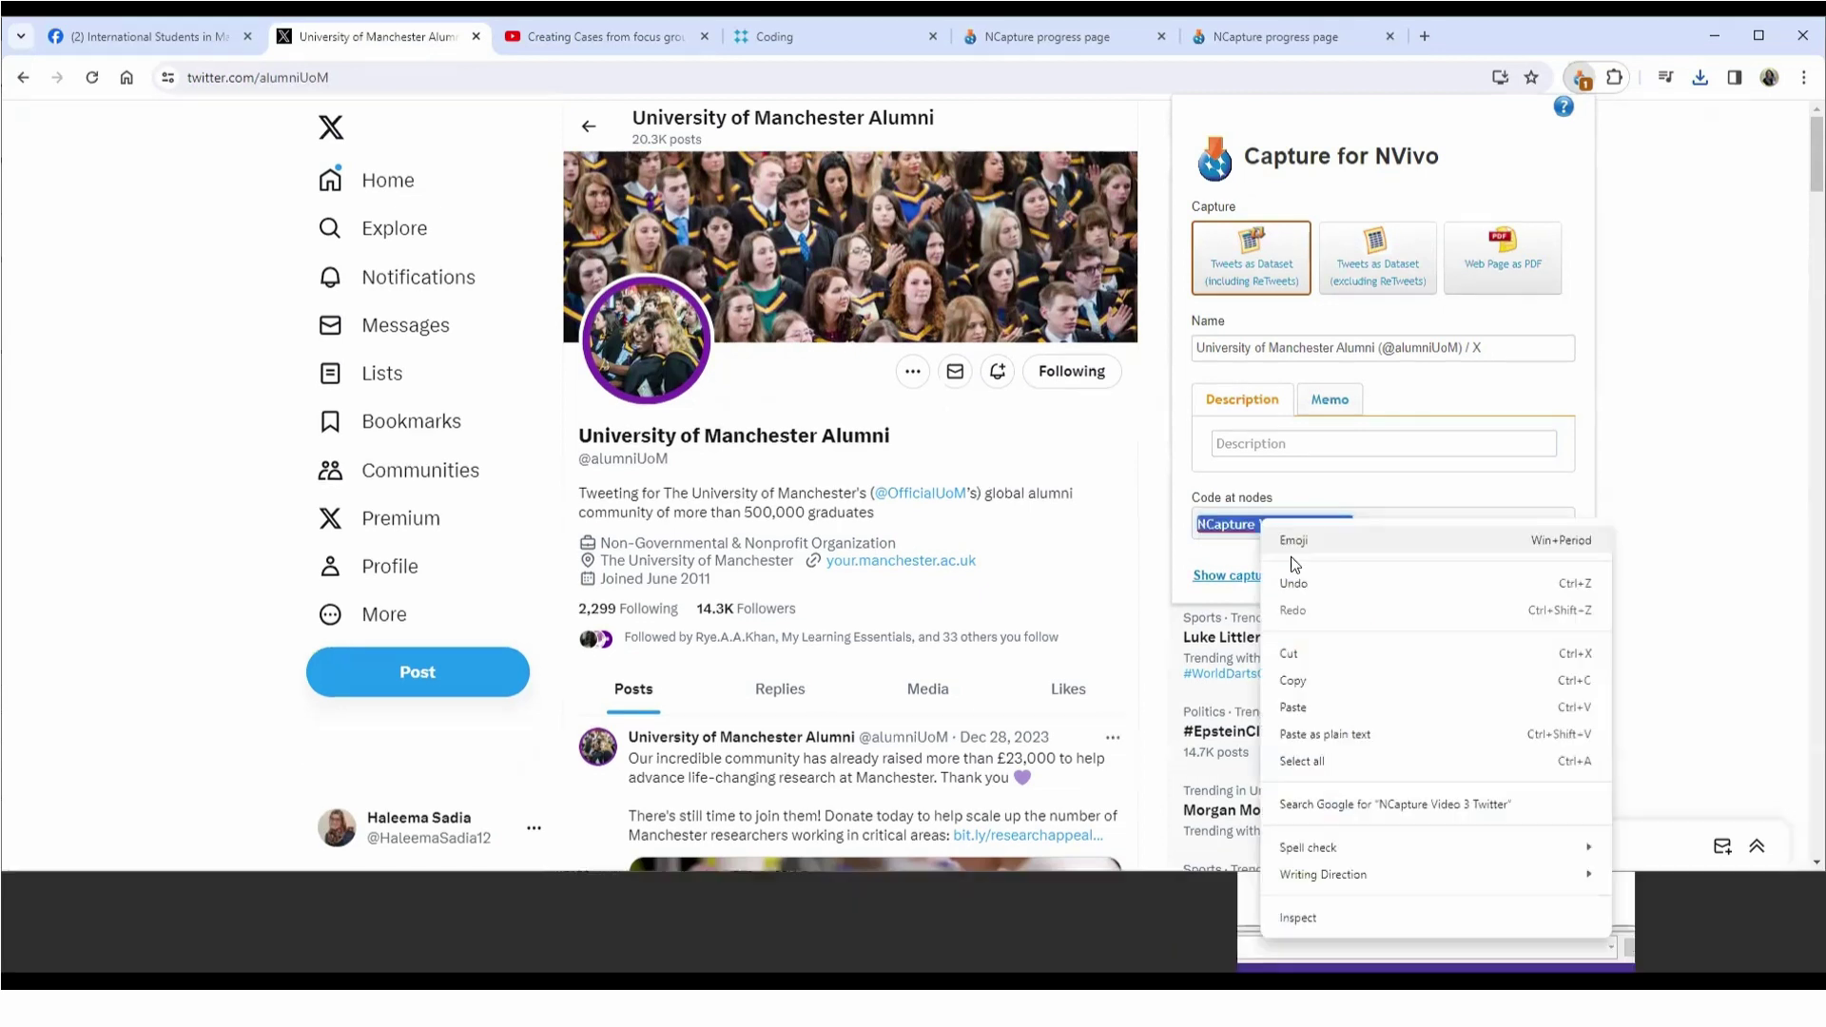
click(1291, 681)
click(1195, 348)
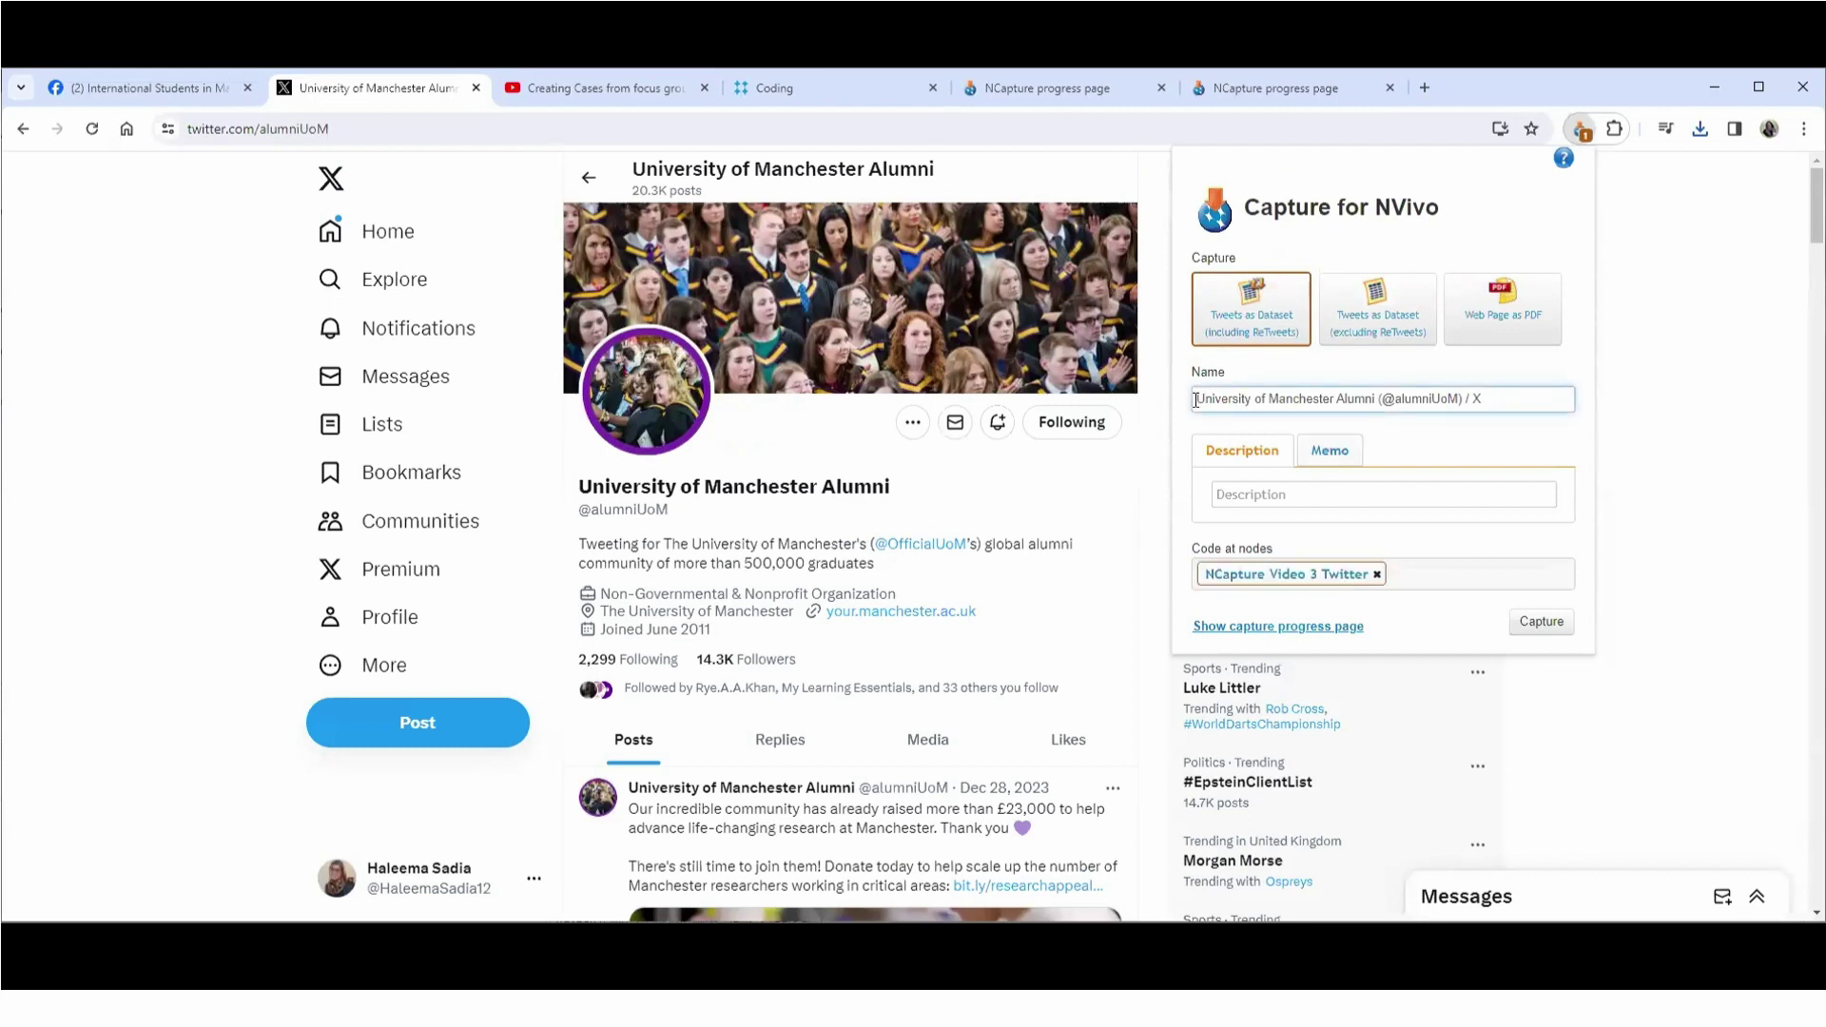
key(ctrl+v)
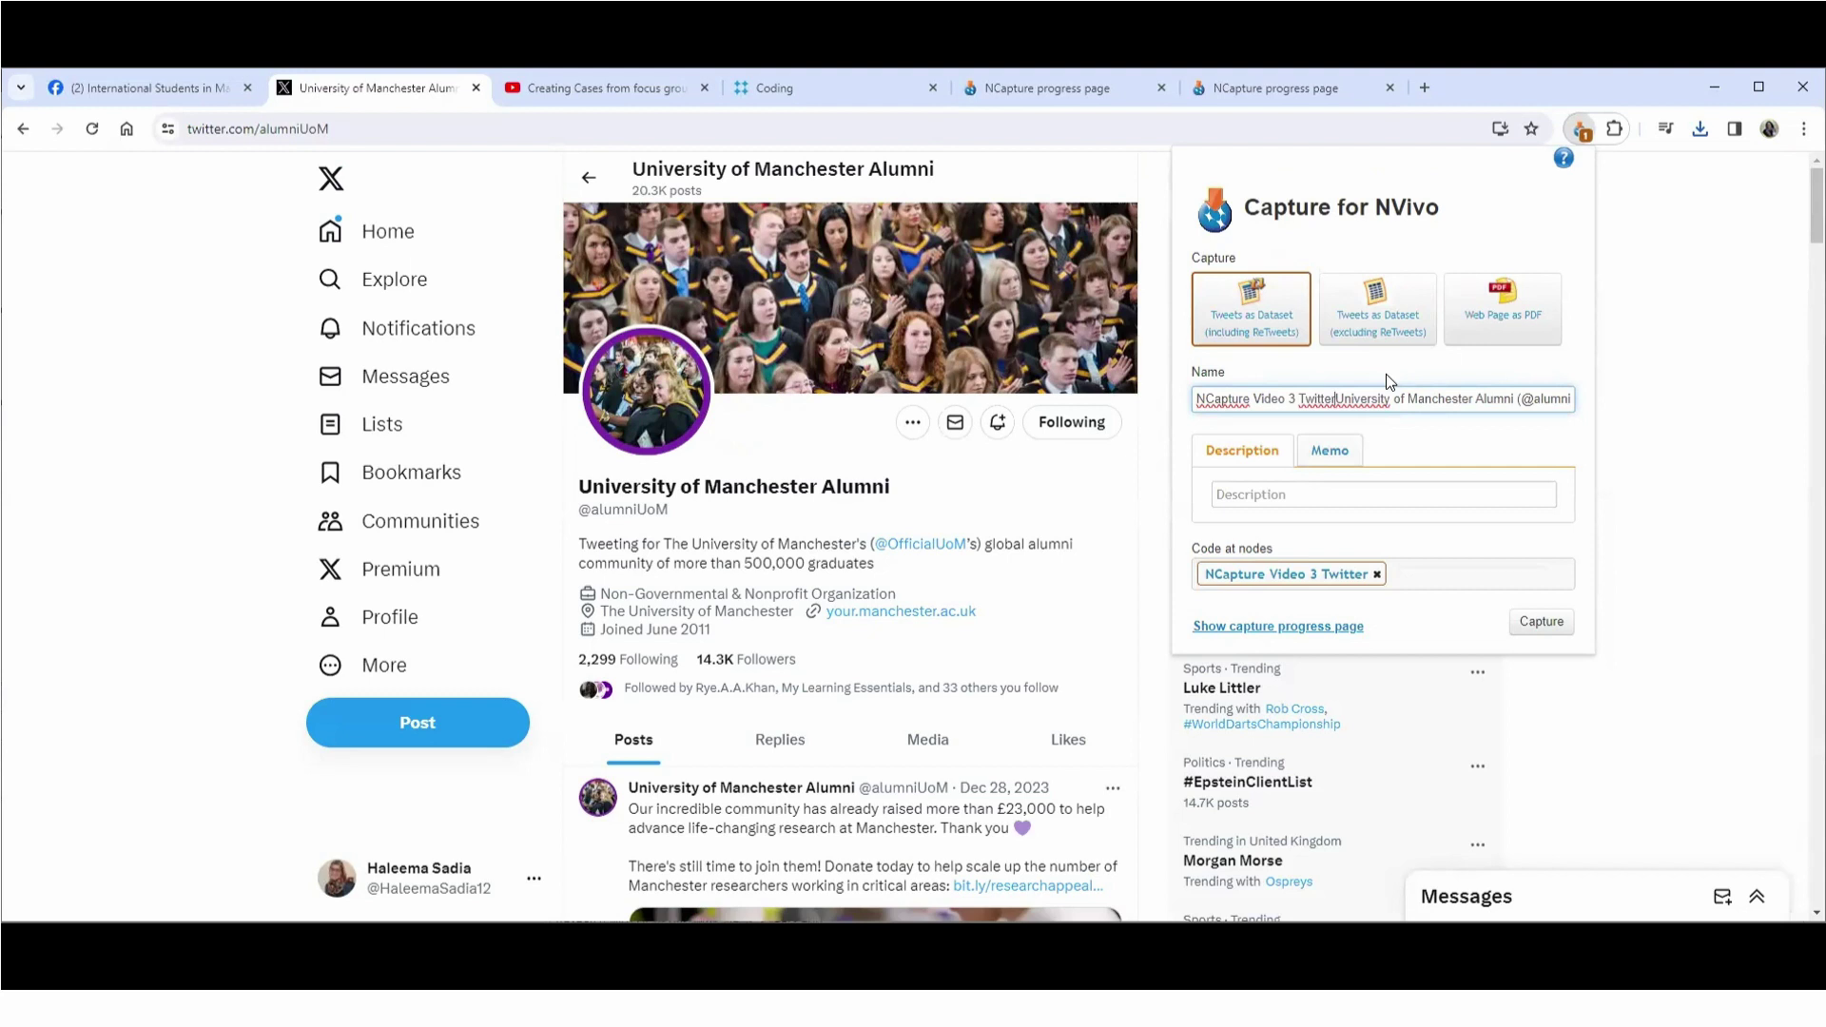
text(.)
click(1540, 624)
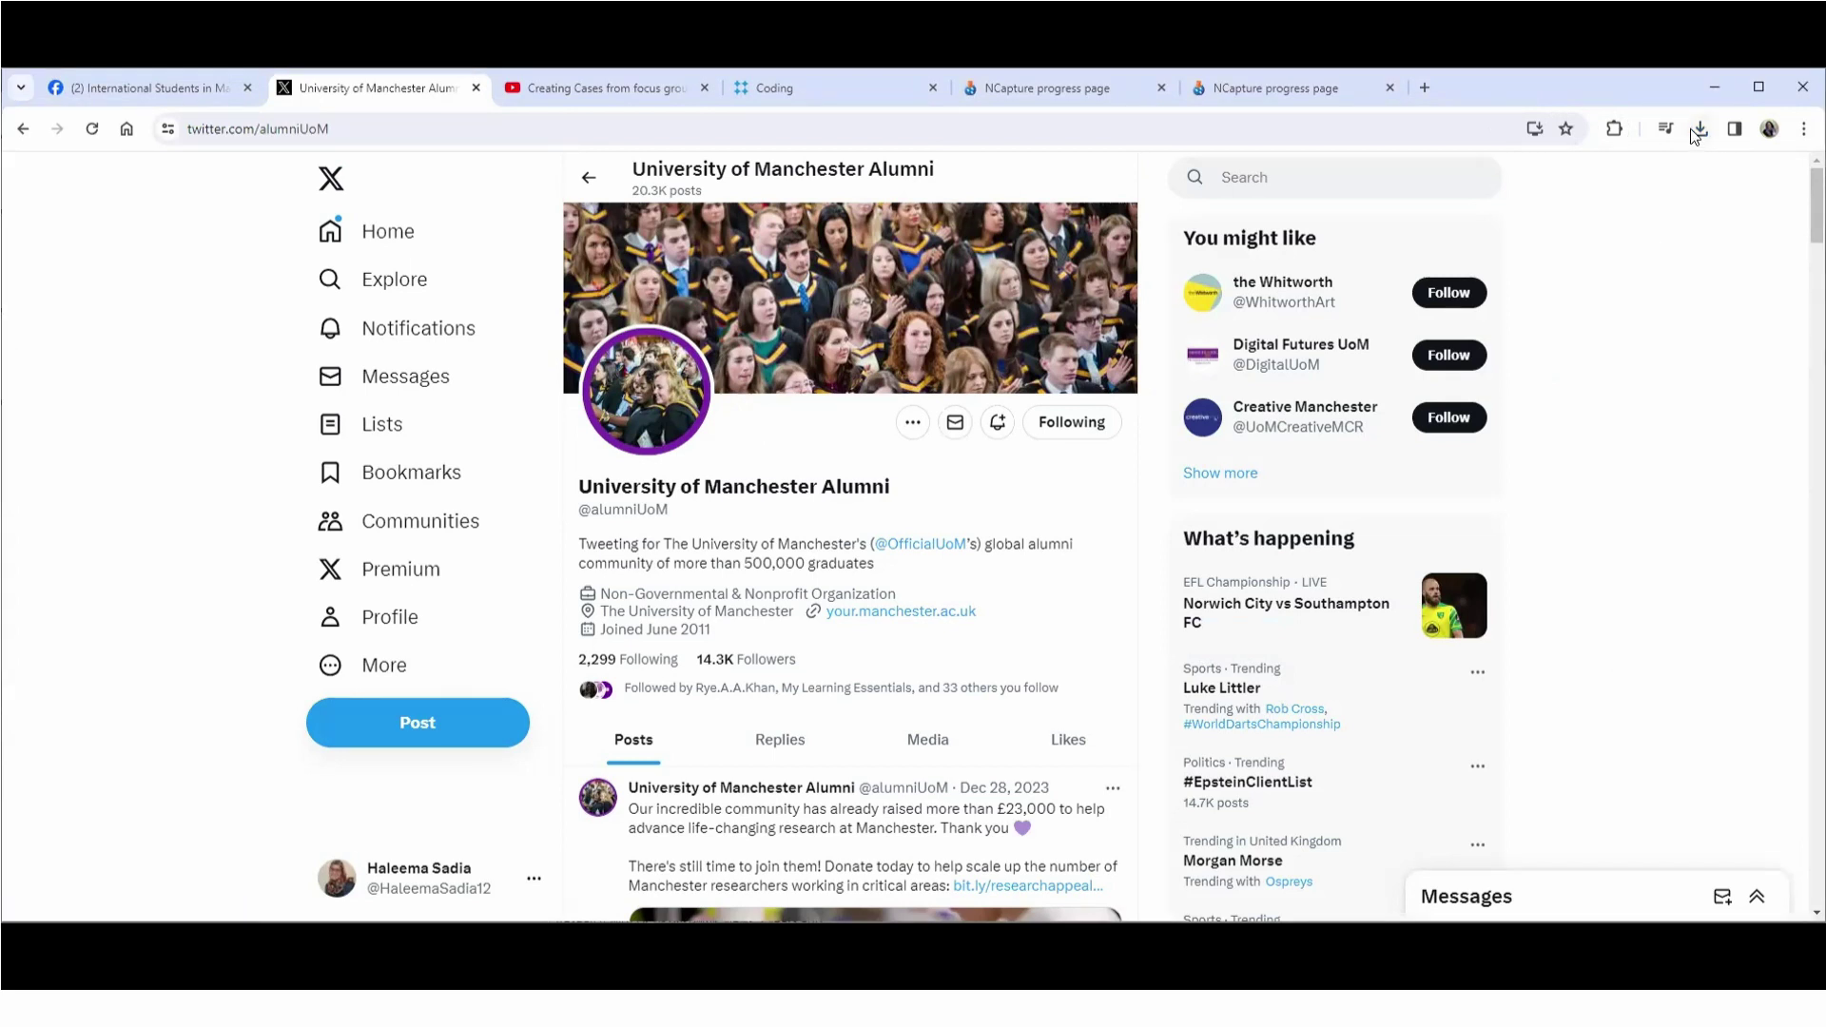
Step: Reopen NCapture set to tweets excluding retweets, with description 'NCapture Video 3 Twitter2'
click(1614, 130)
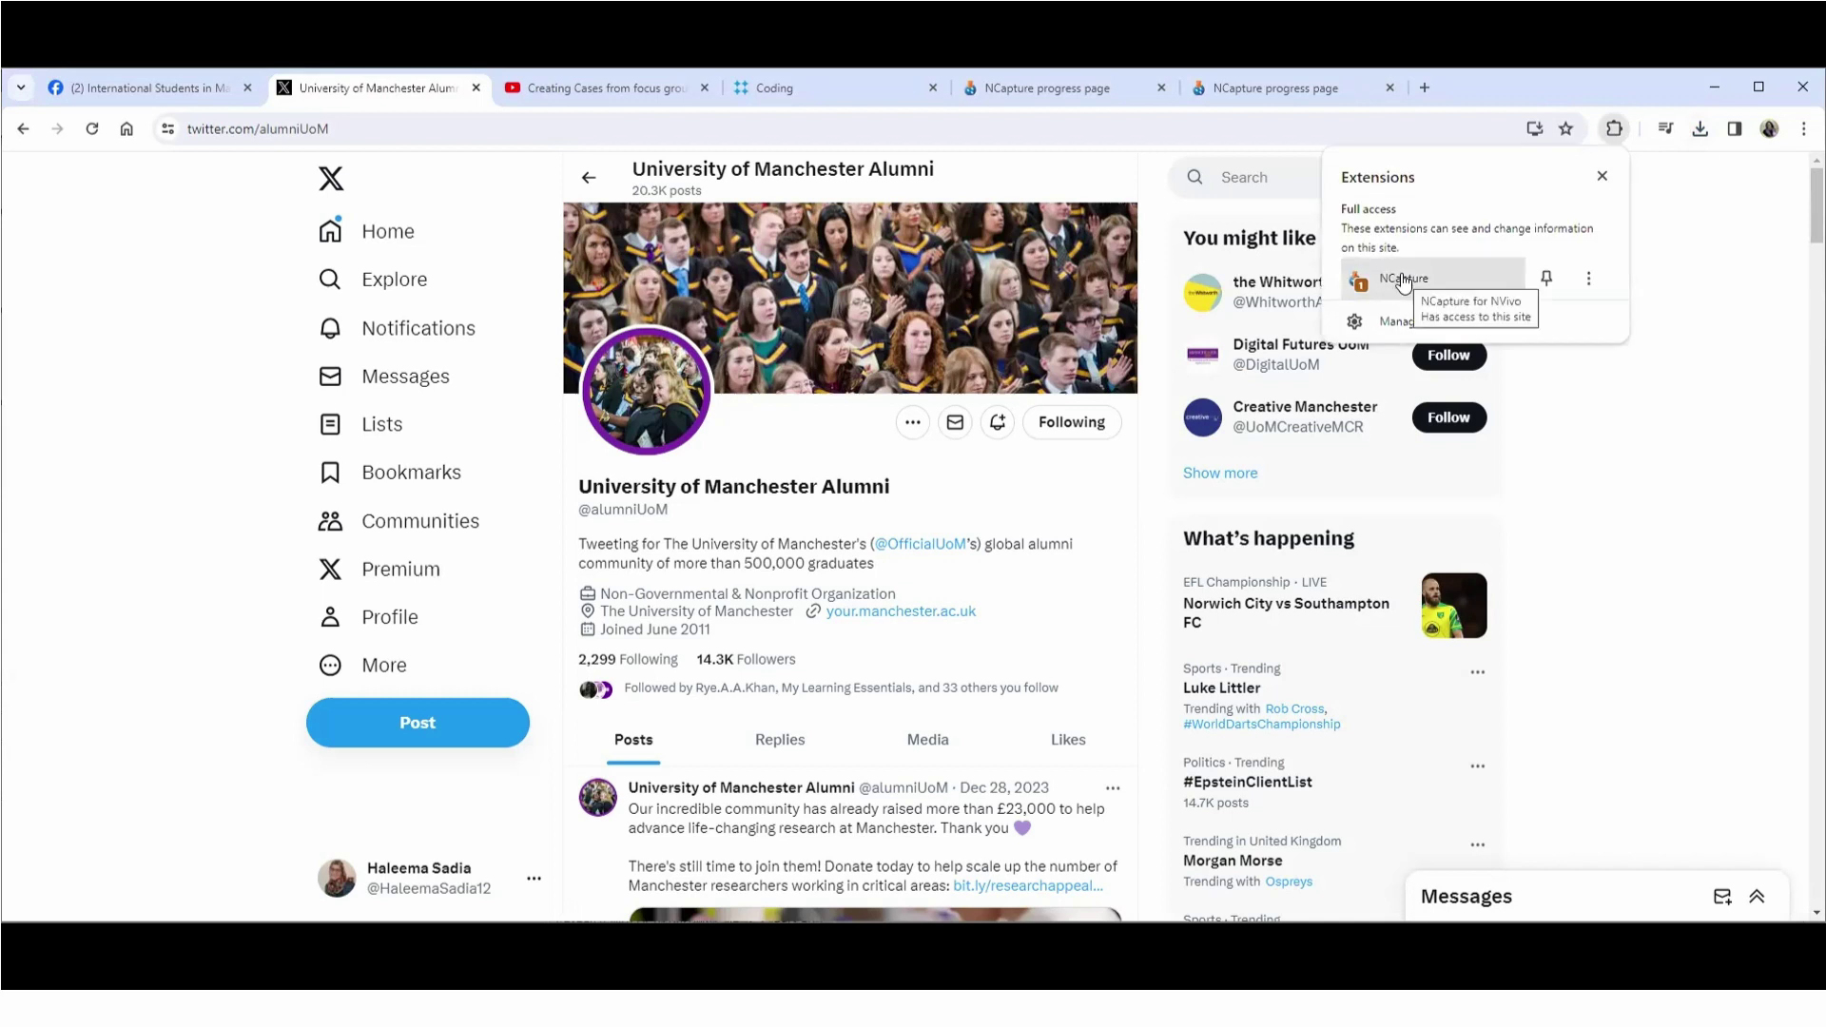
click(1404, 283)
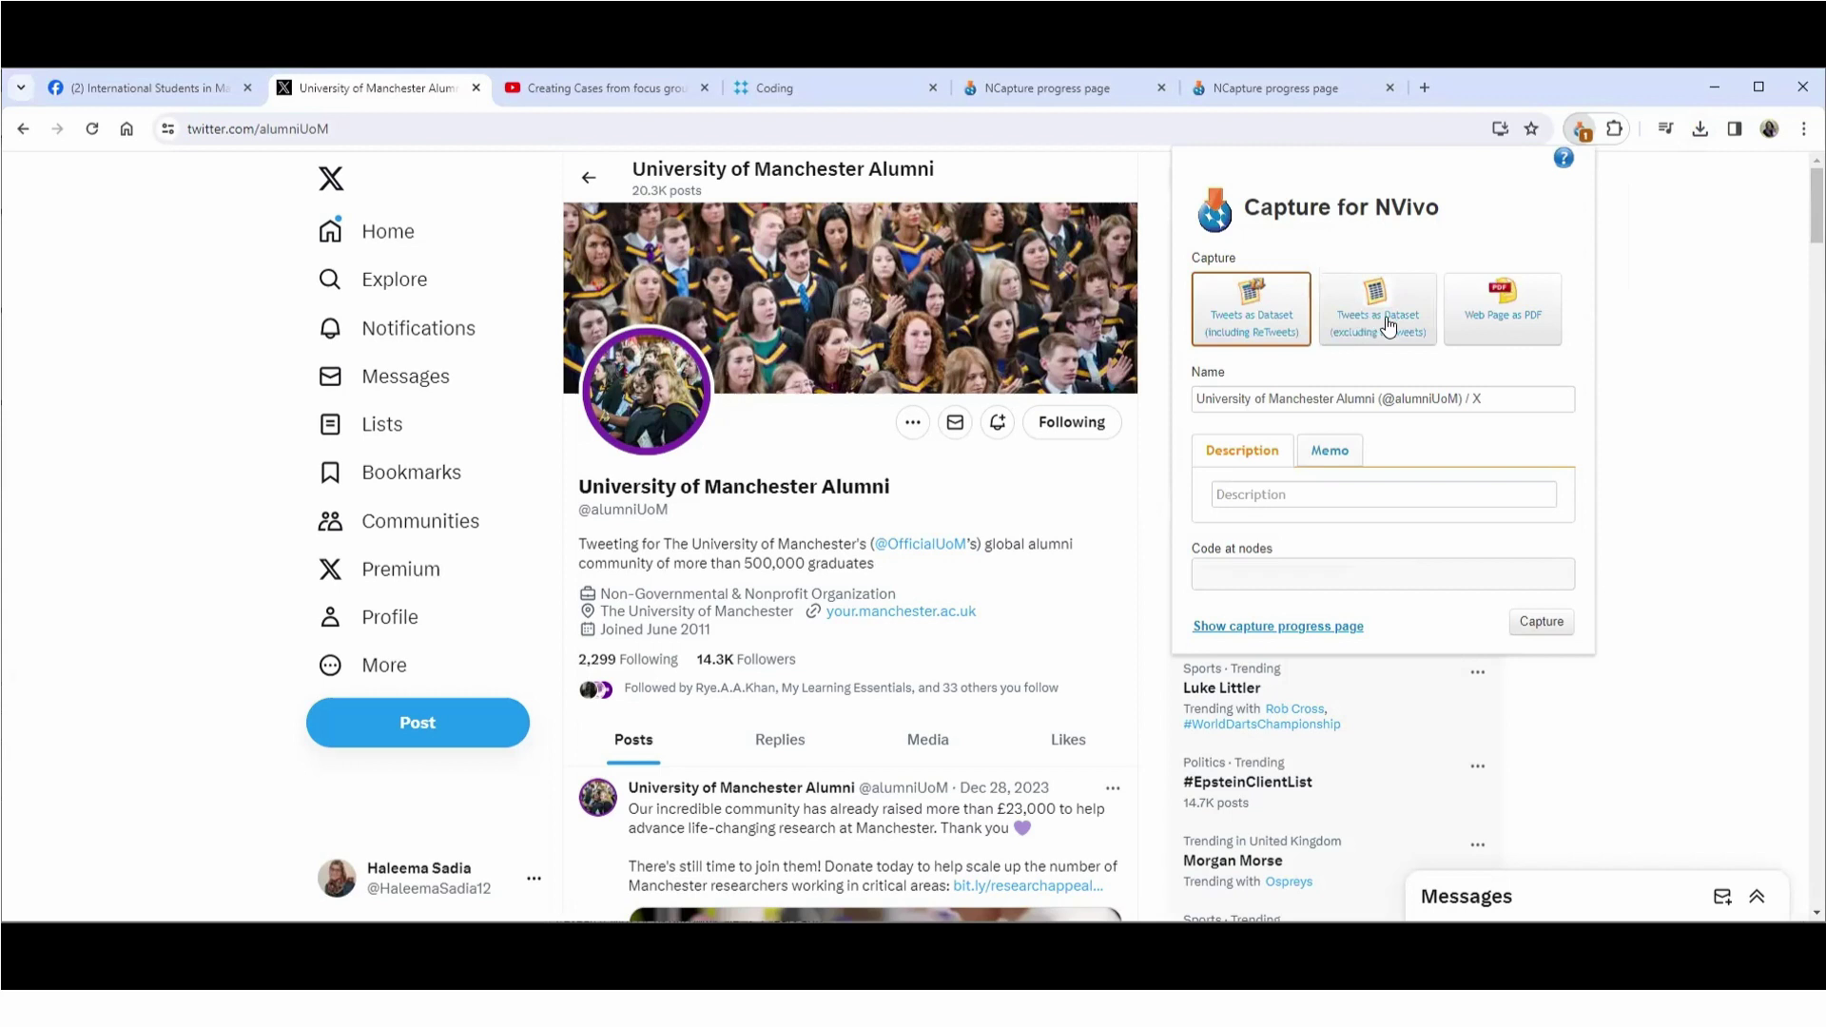
click(1385, 320)
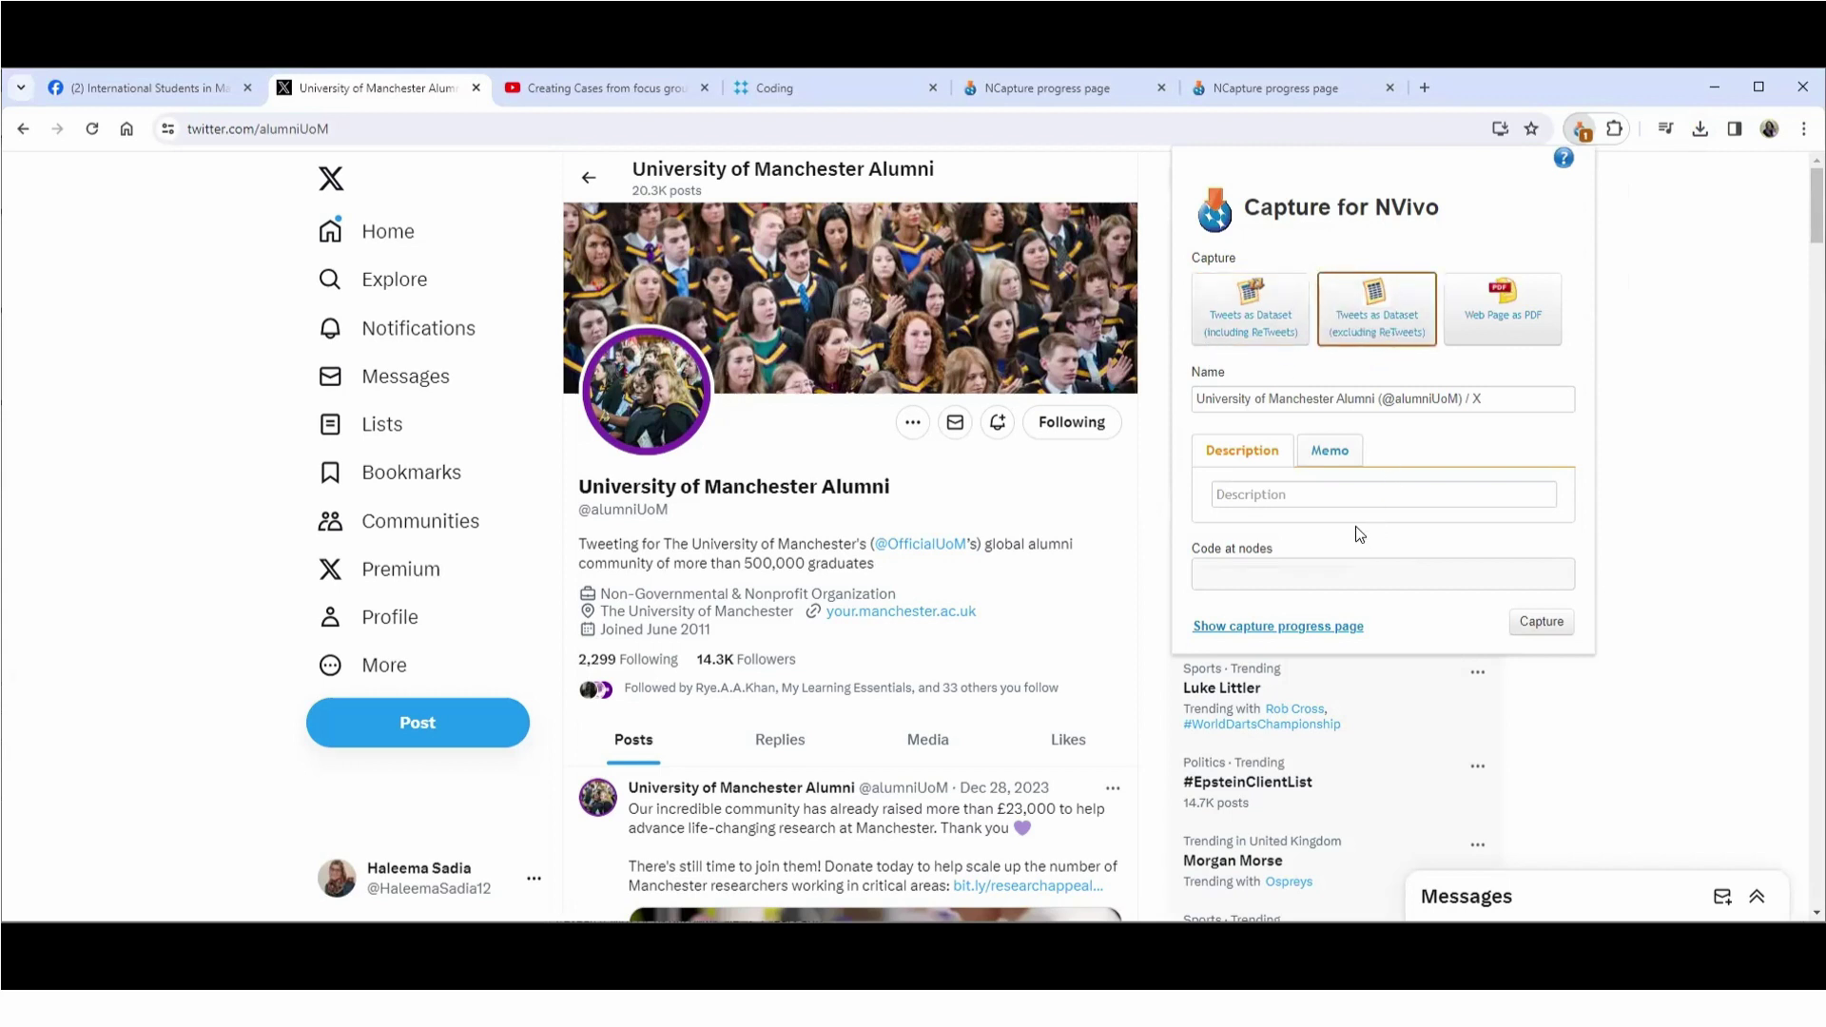
click(1295, 496)
text(NCapture Video 3 Twitter)
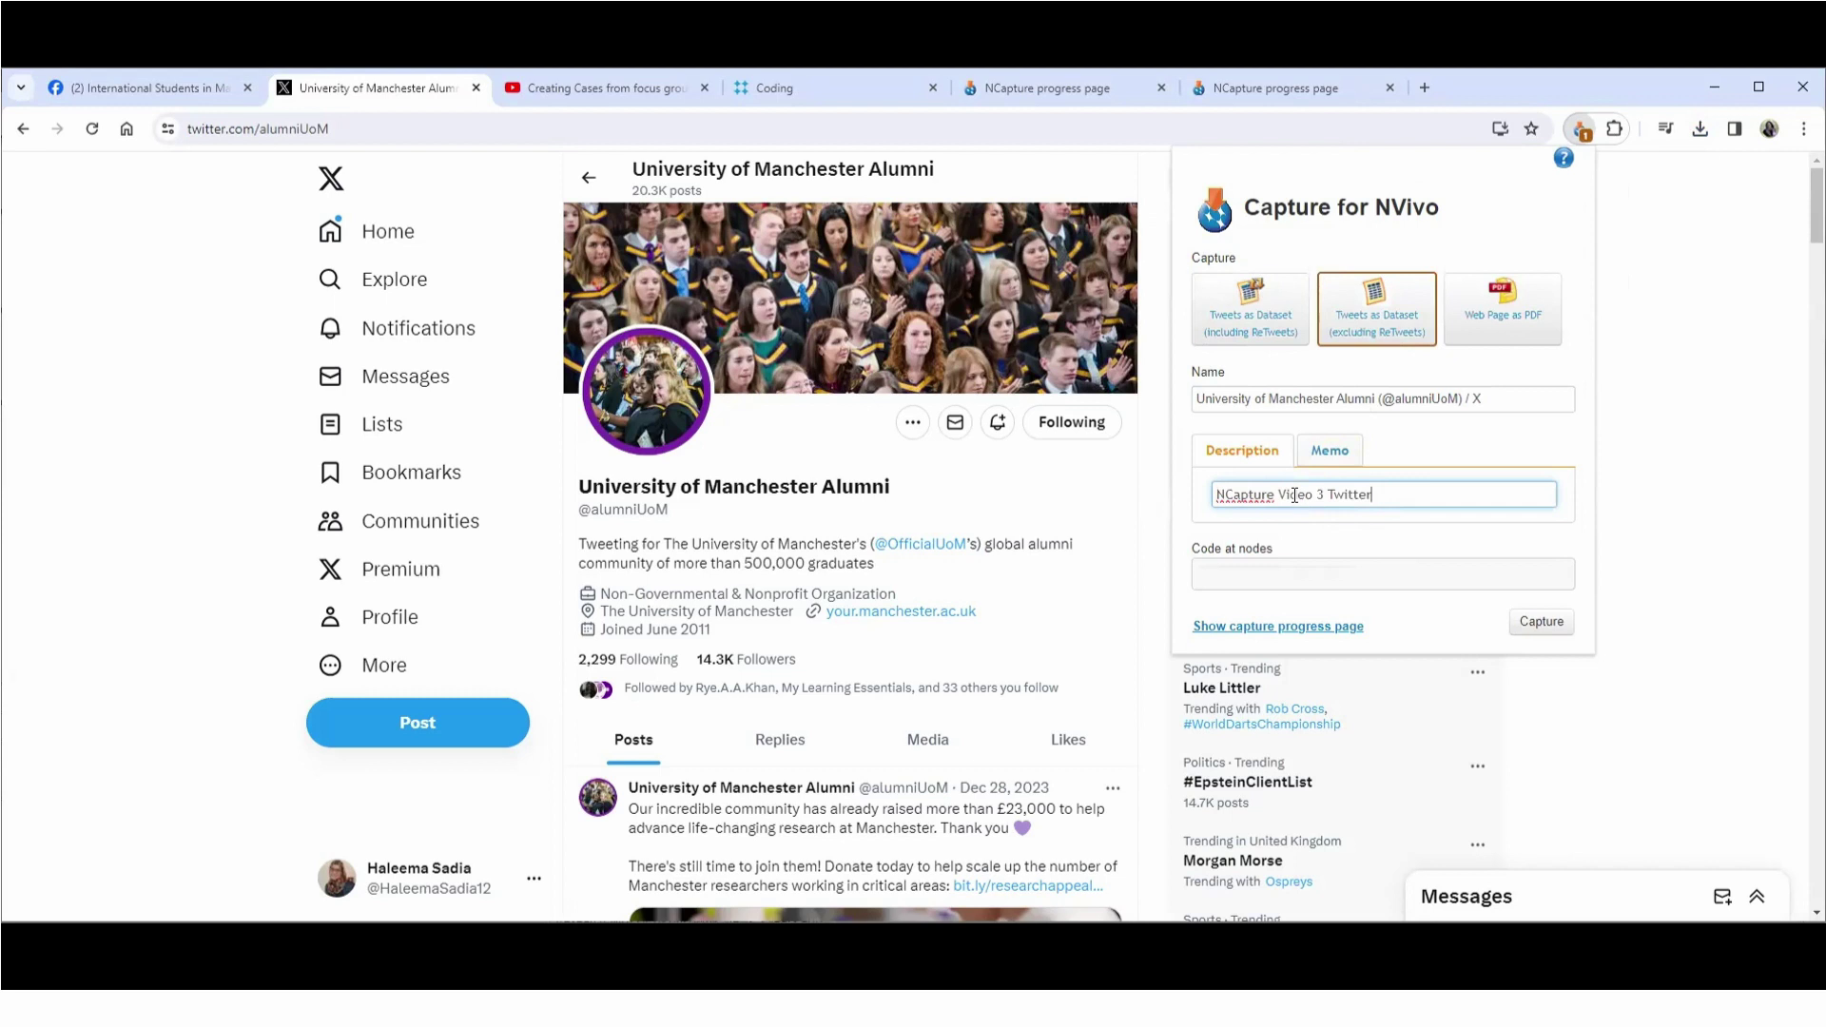
text(2)
Step: Code at node NCapture Video 3 Twitter2, prefix the name likewise, and capture
click(1234, 562)
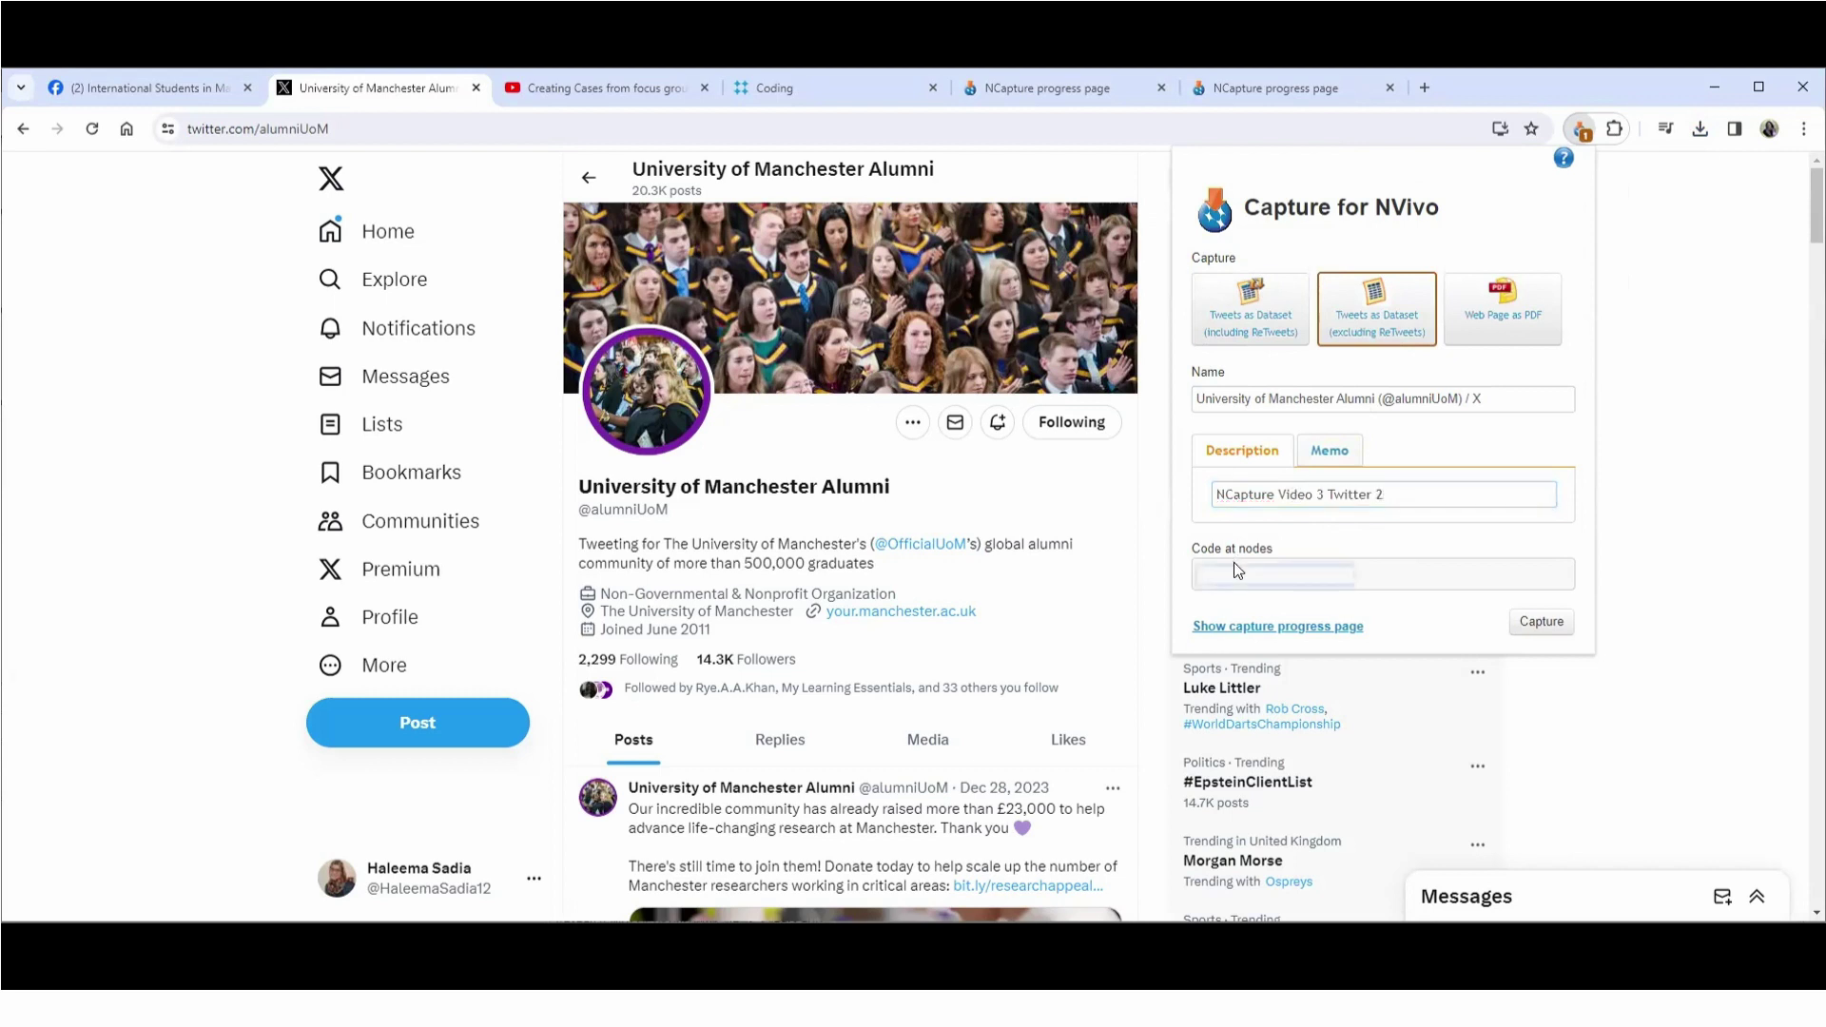
key(Down)
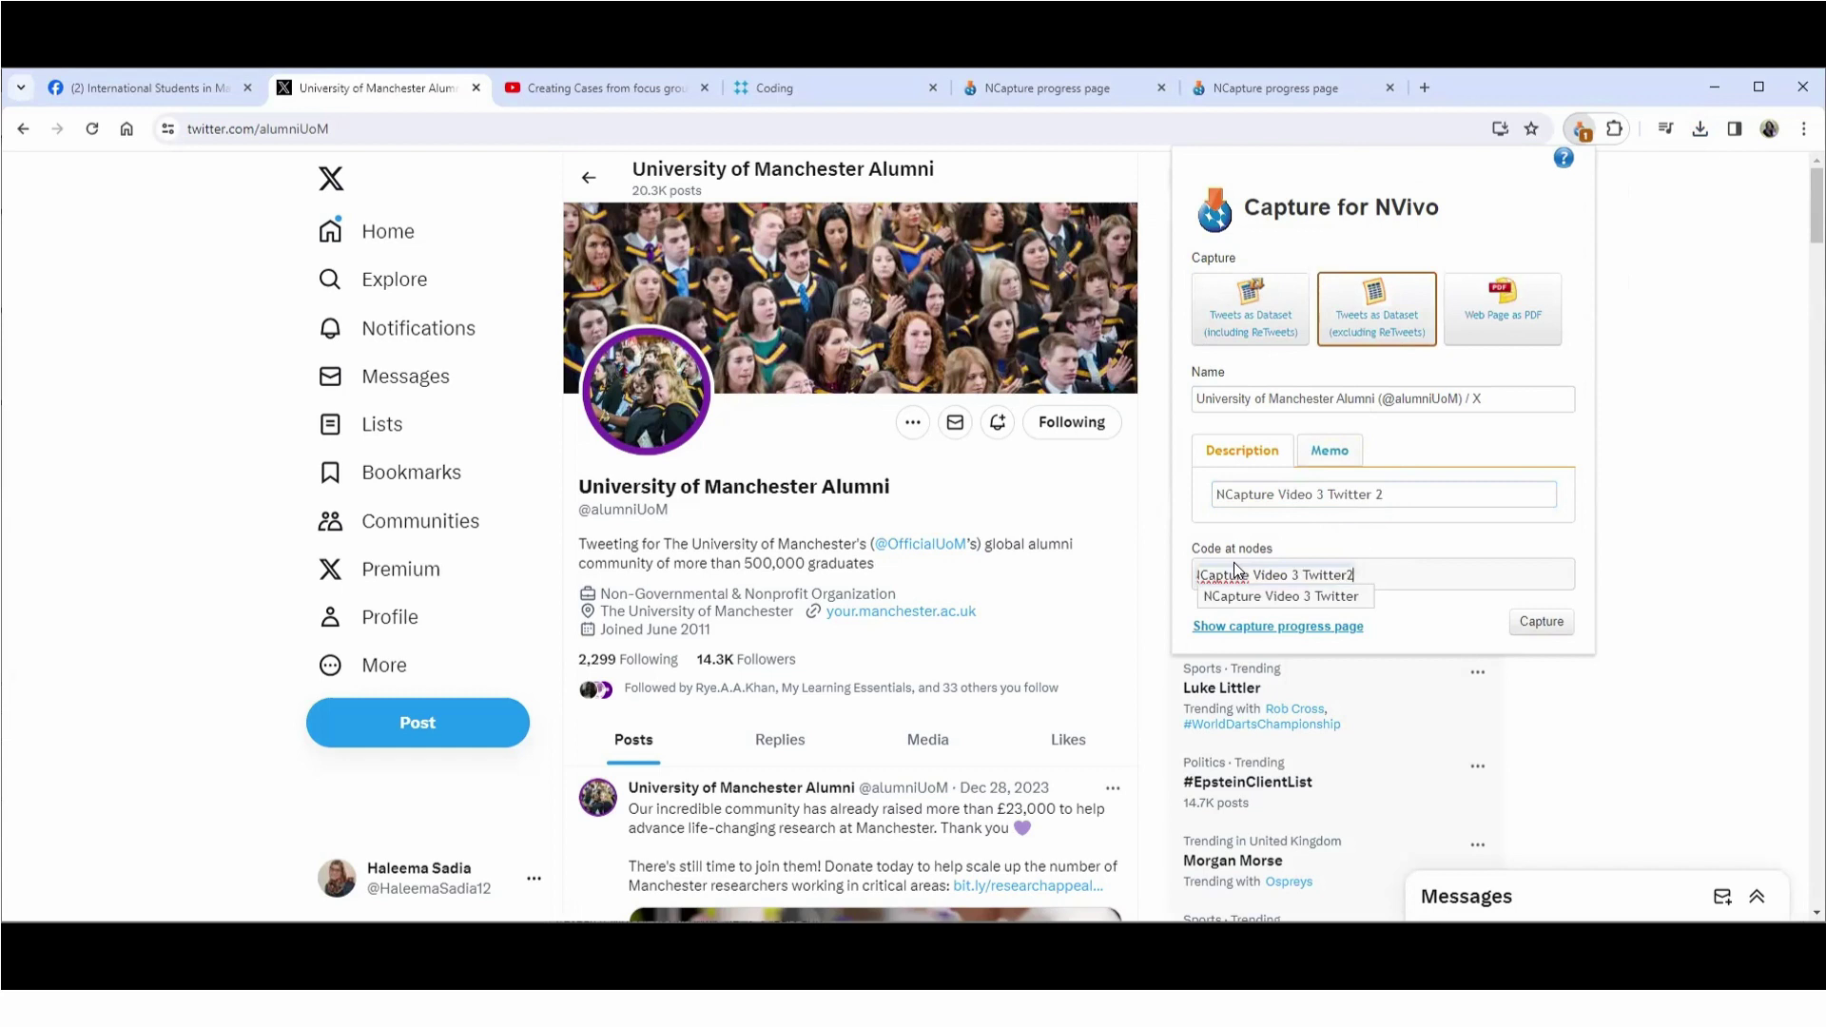
key(Return)
click(1198, 396)
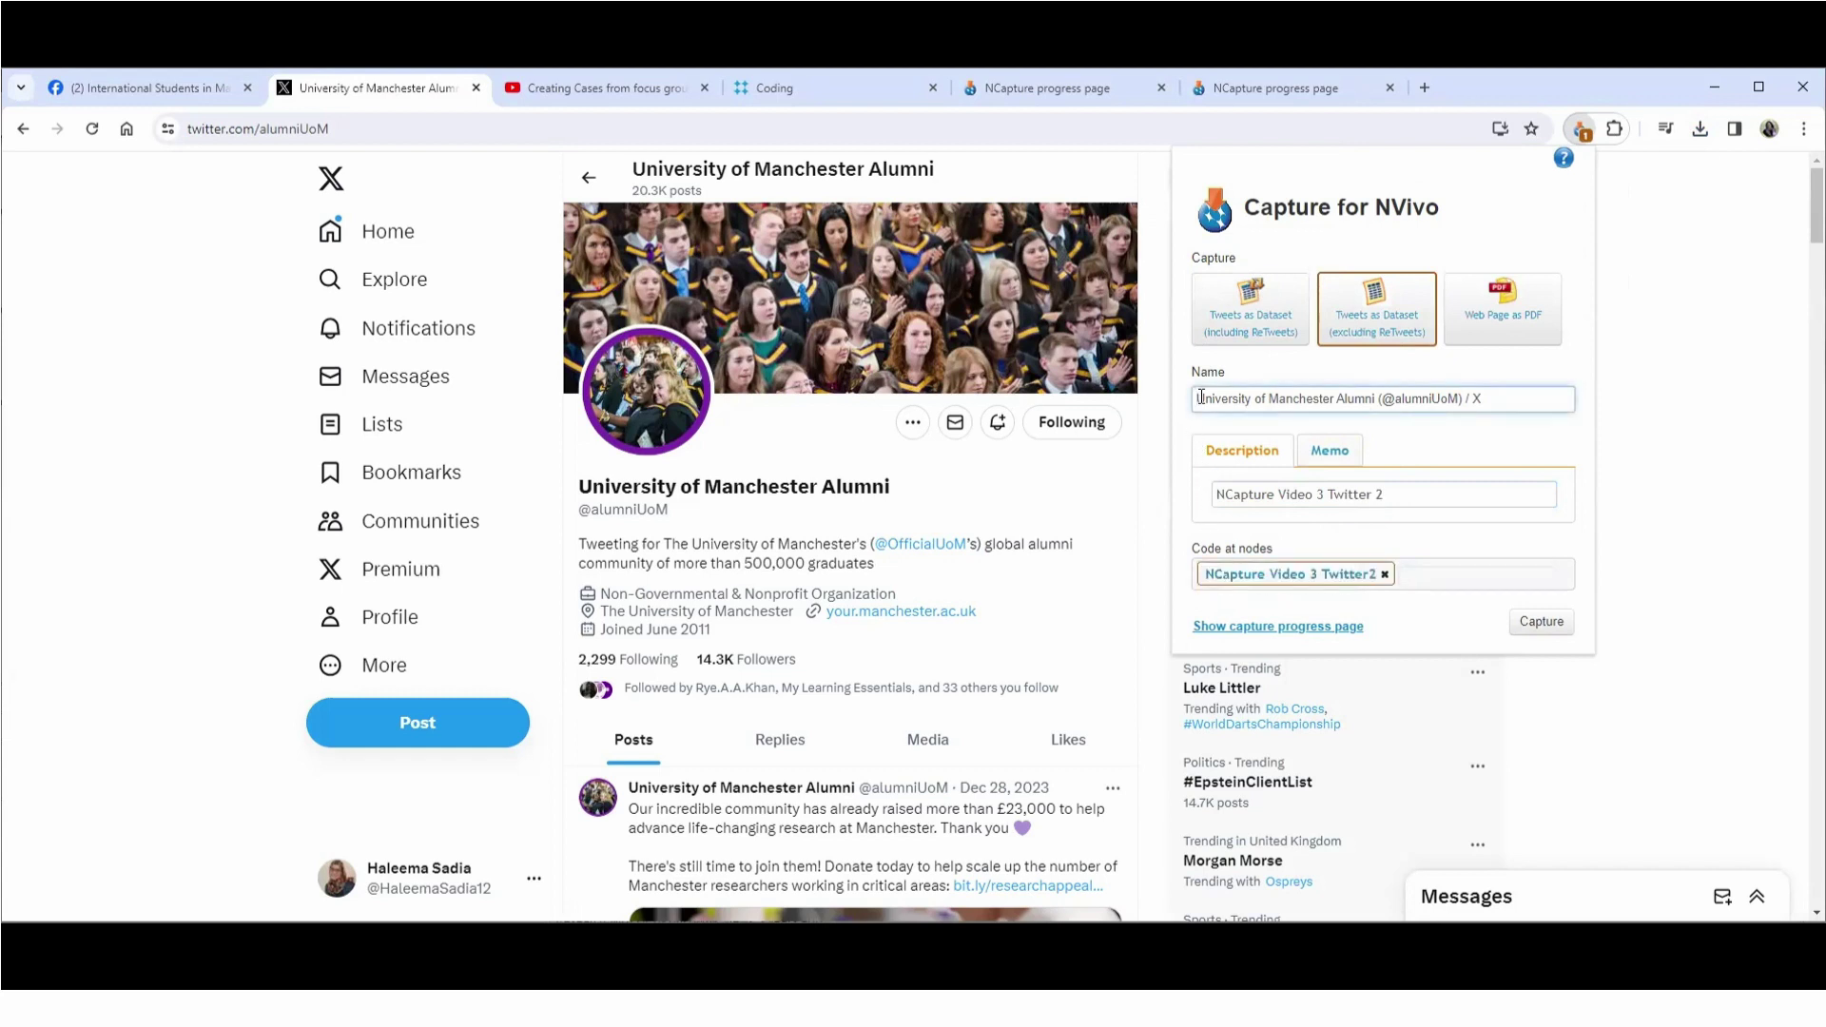
text(NCapture Video 3 Twitter)
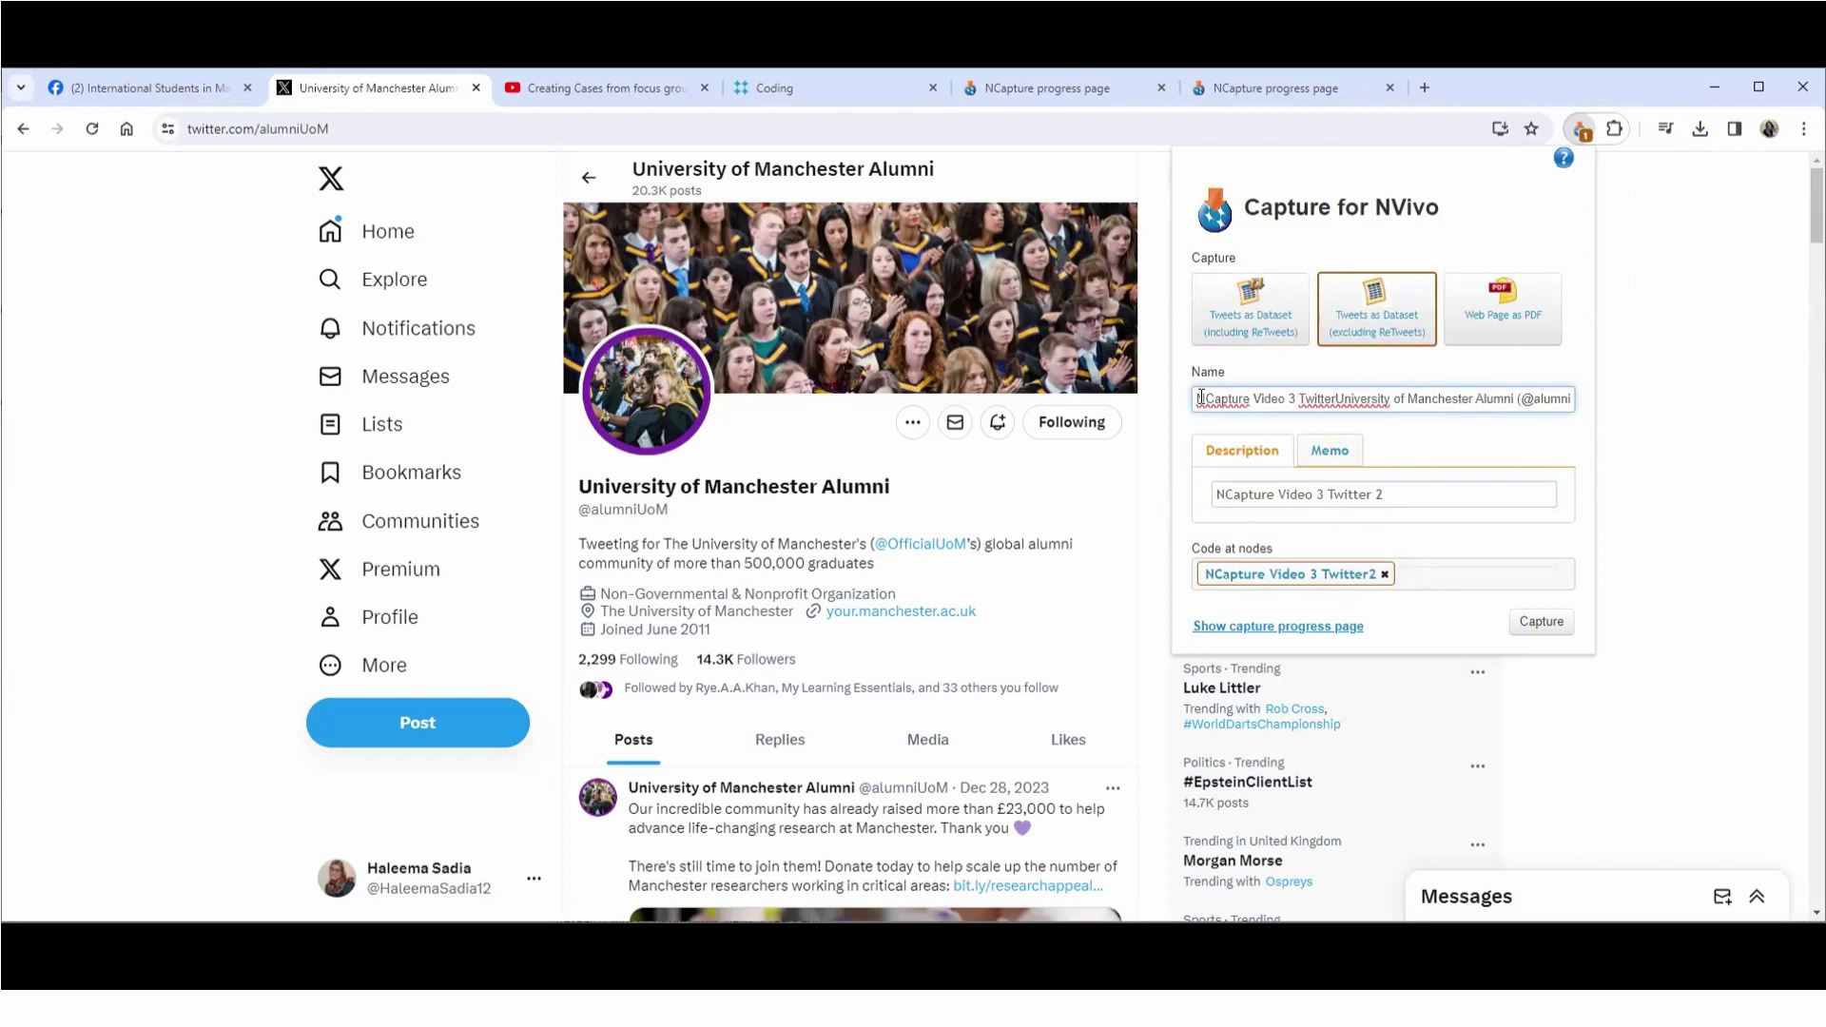
text(2)
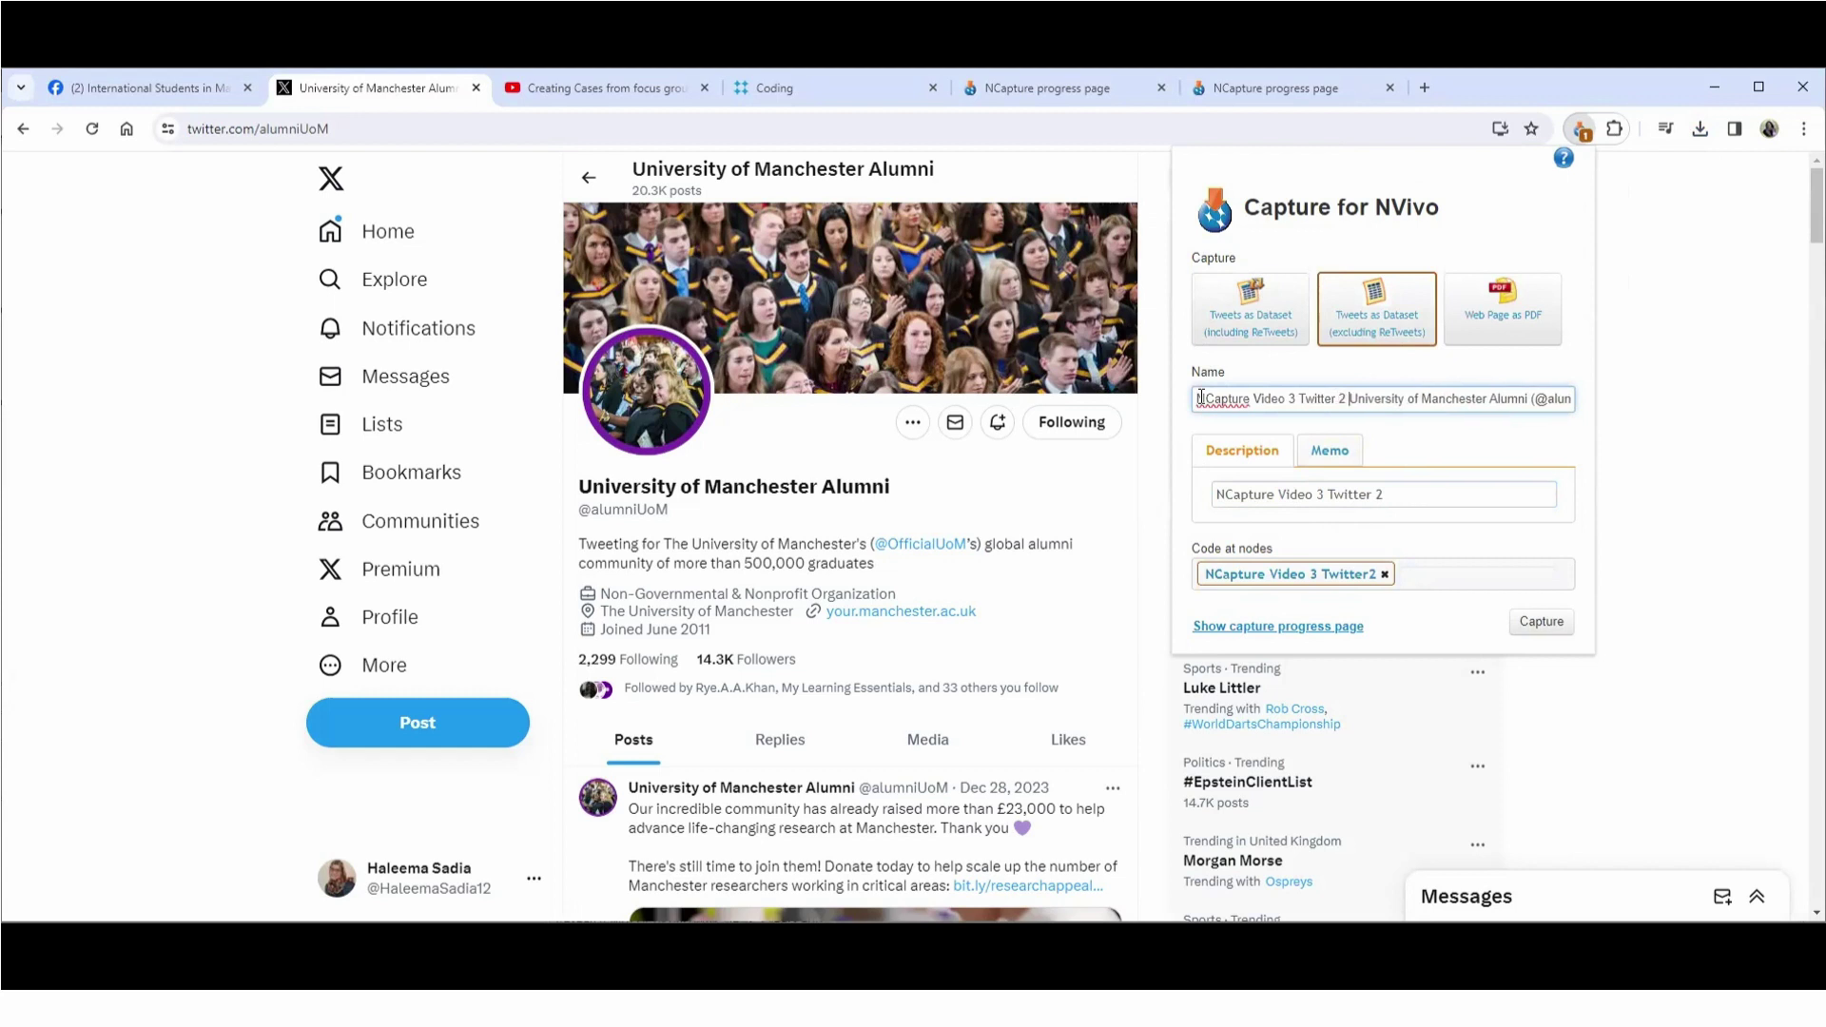
click(1543, 623)
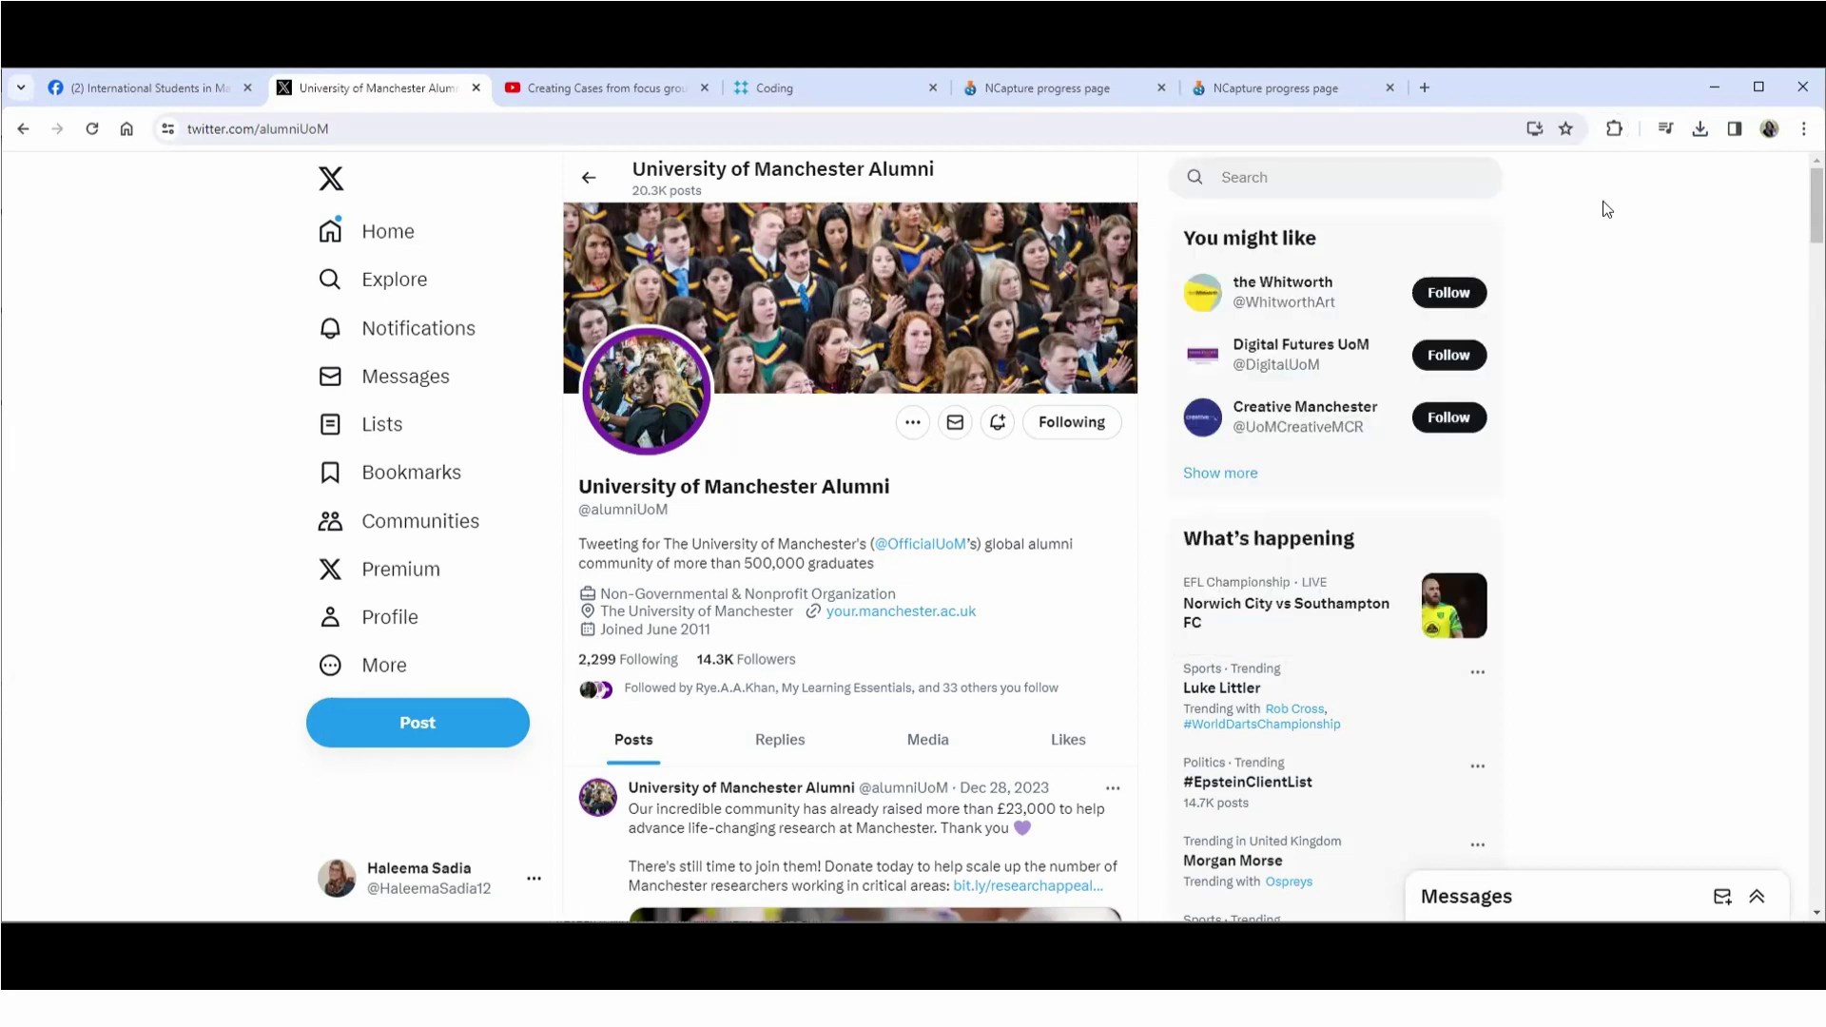
Step: Reopen NCapture as Web Page as PDF, pasting NCapture Video 3 Twitter into name and description
click(1614, 130)
click(1395, 274)
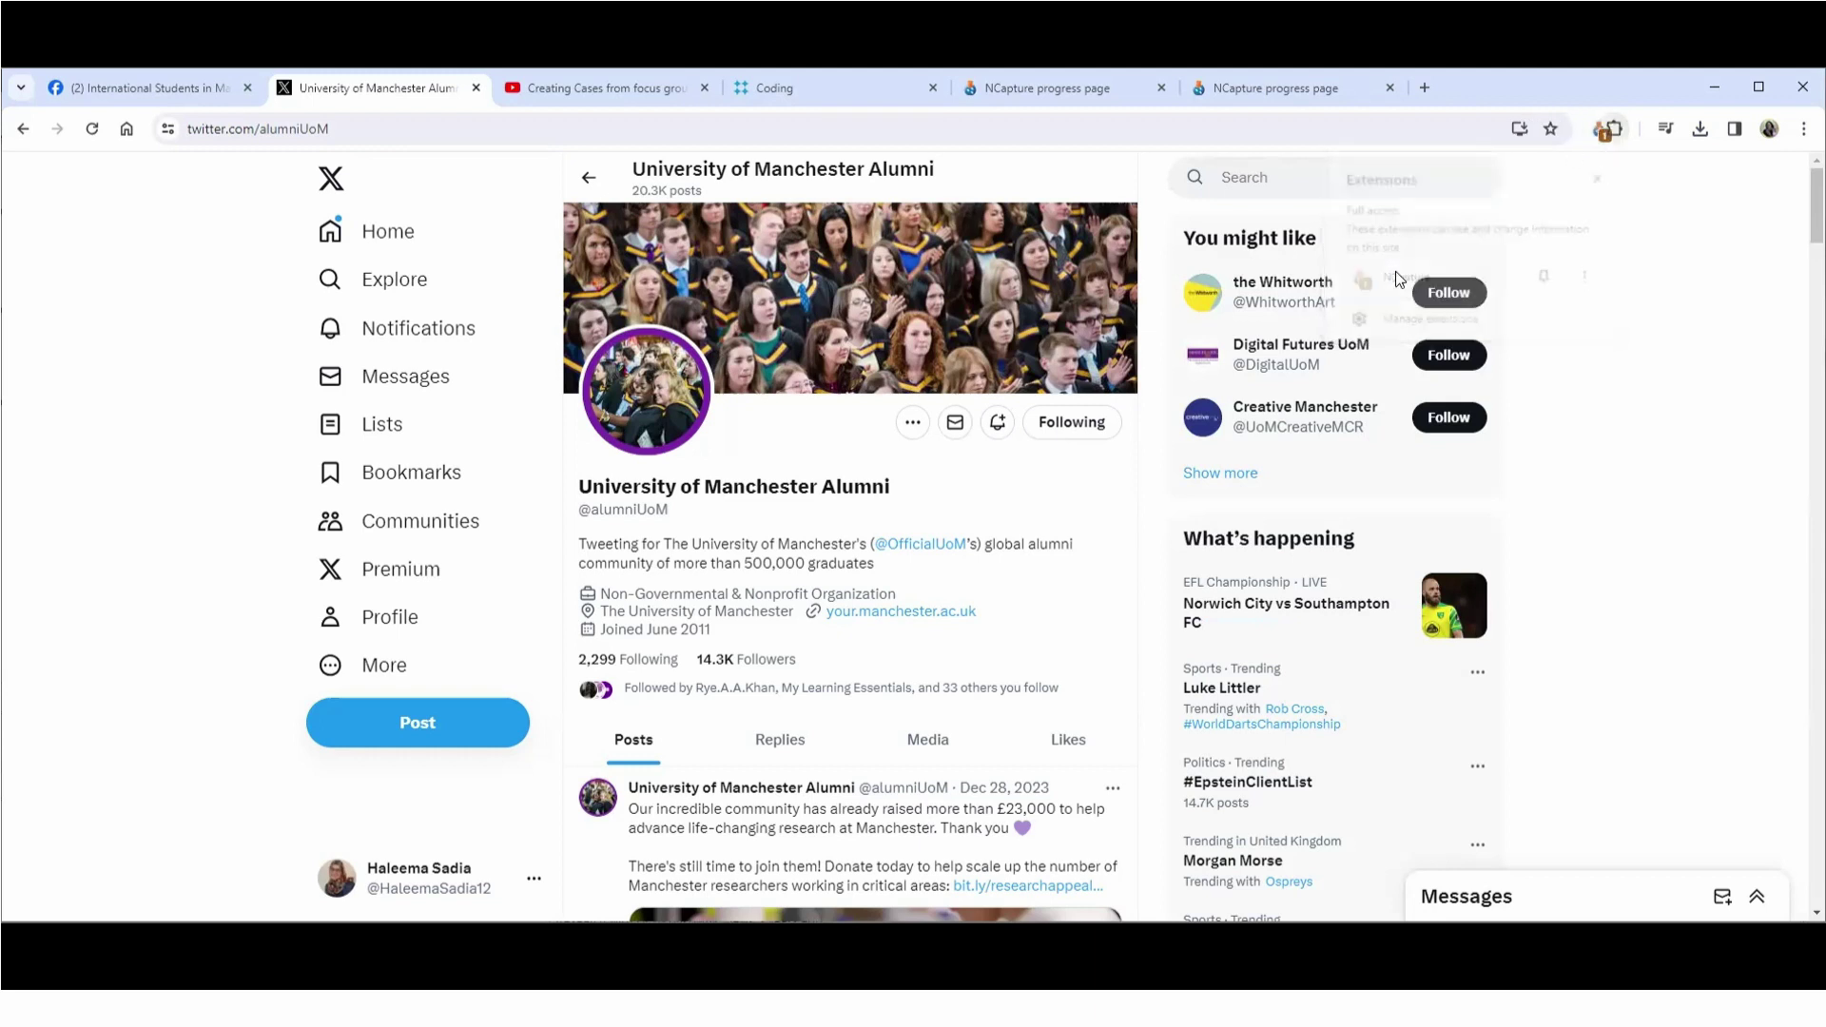
click(1518, 312)
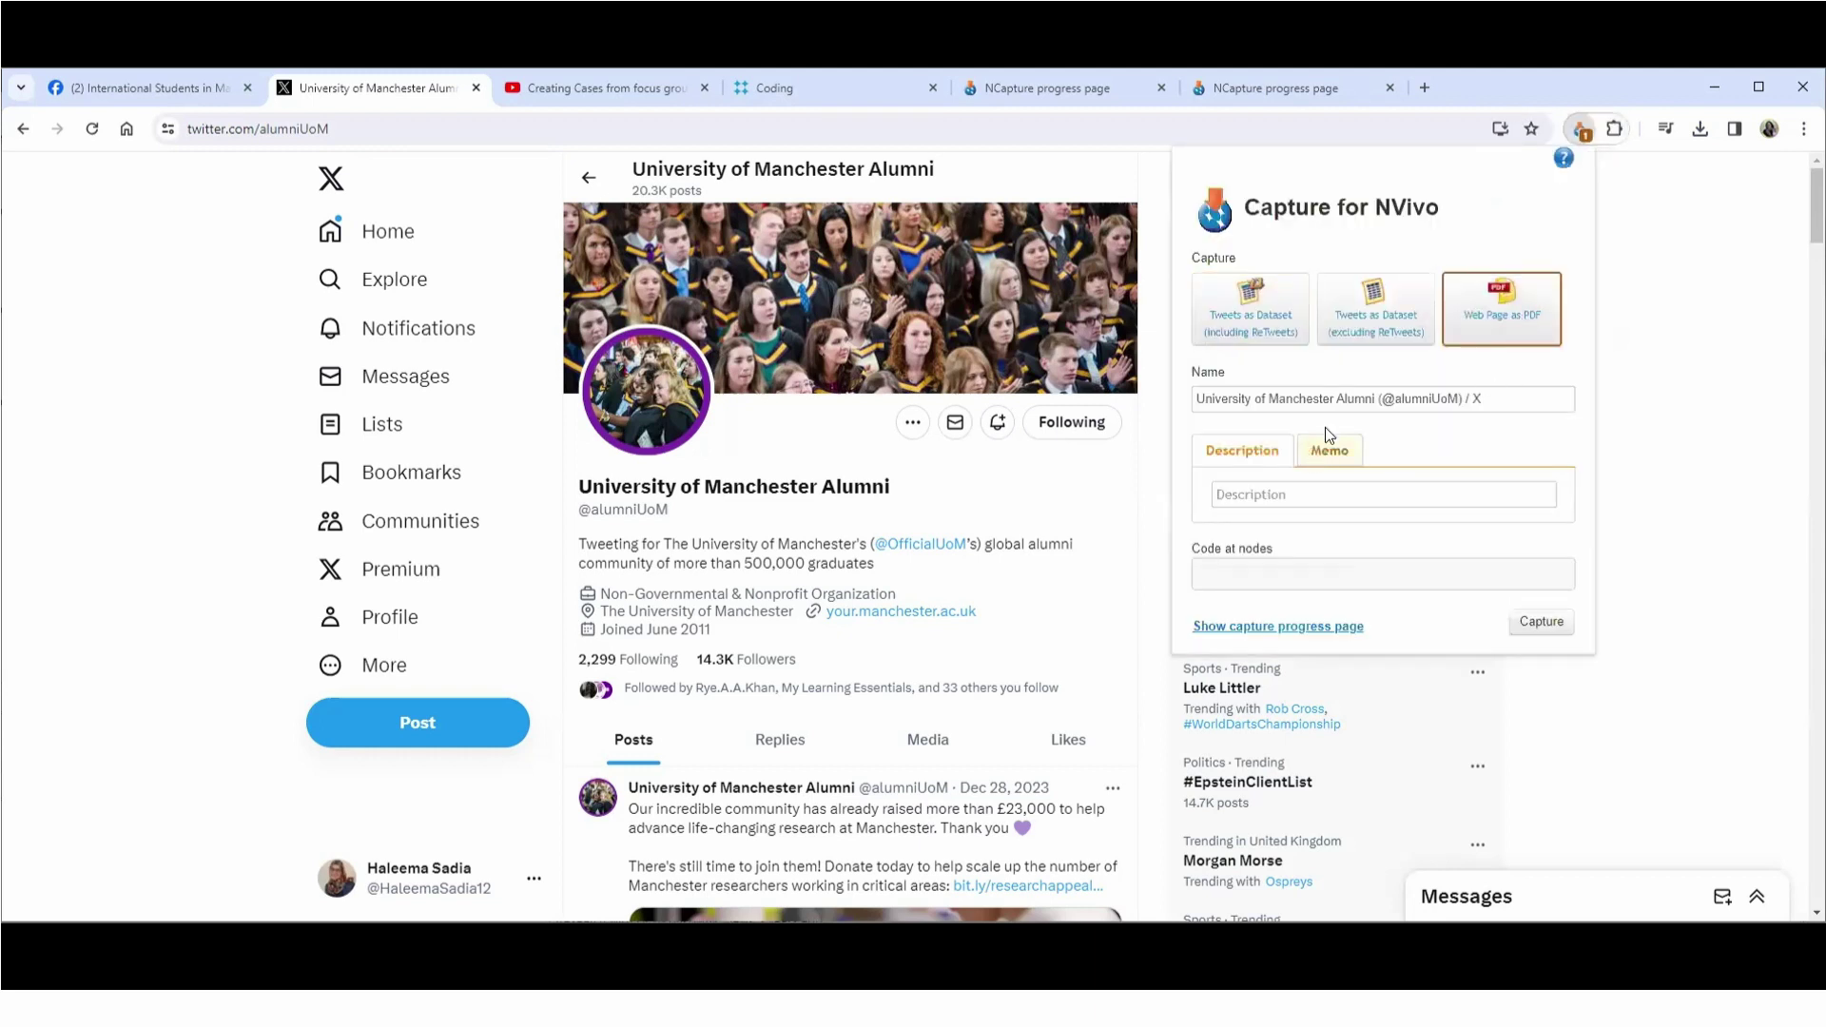
click(1198, 399)
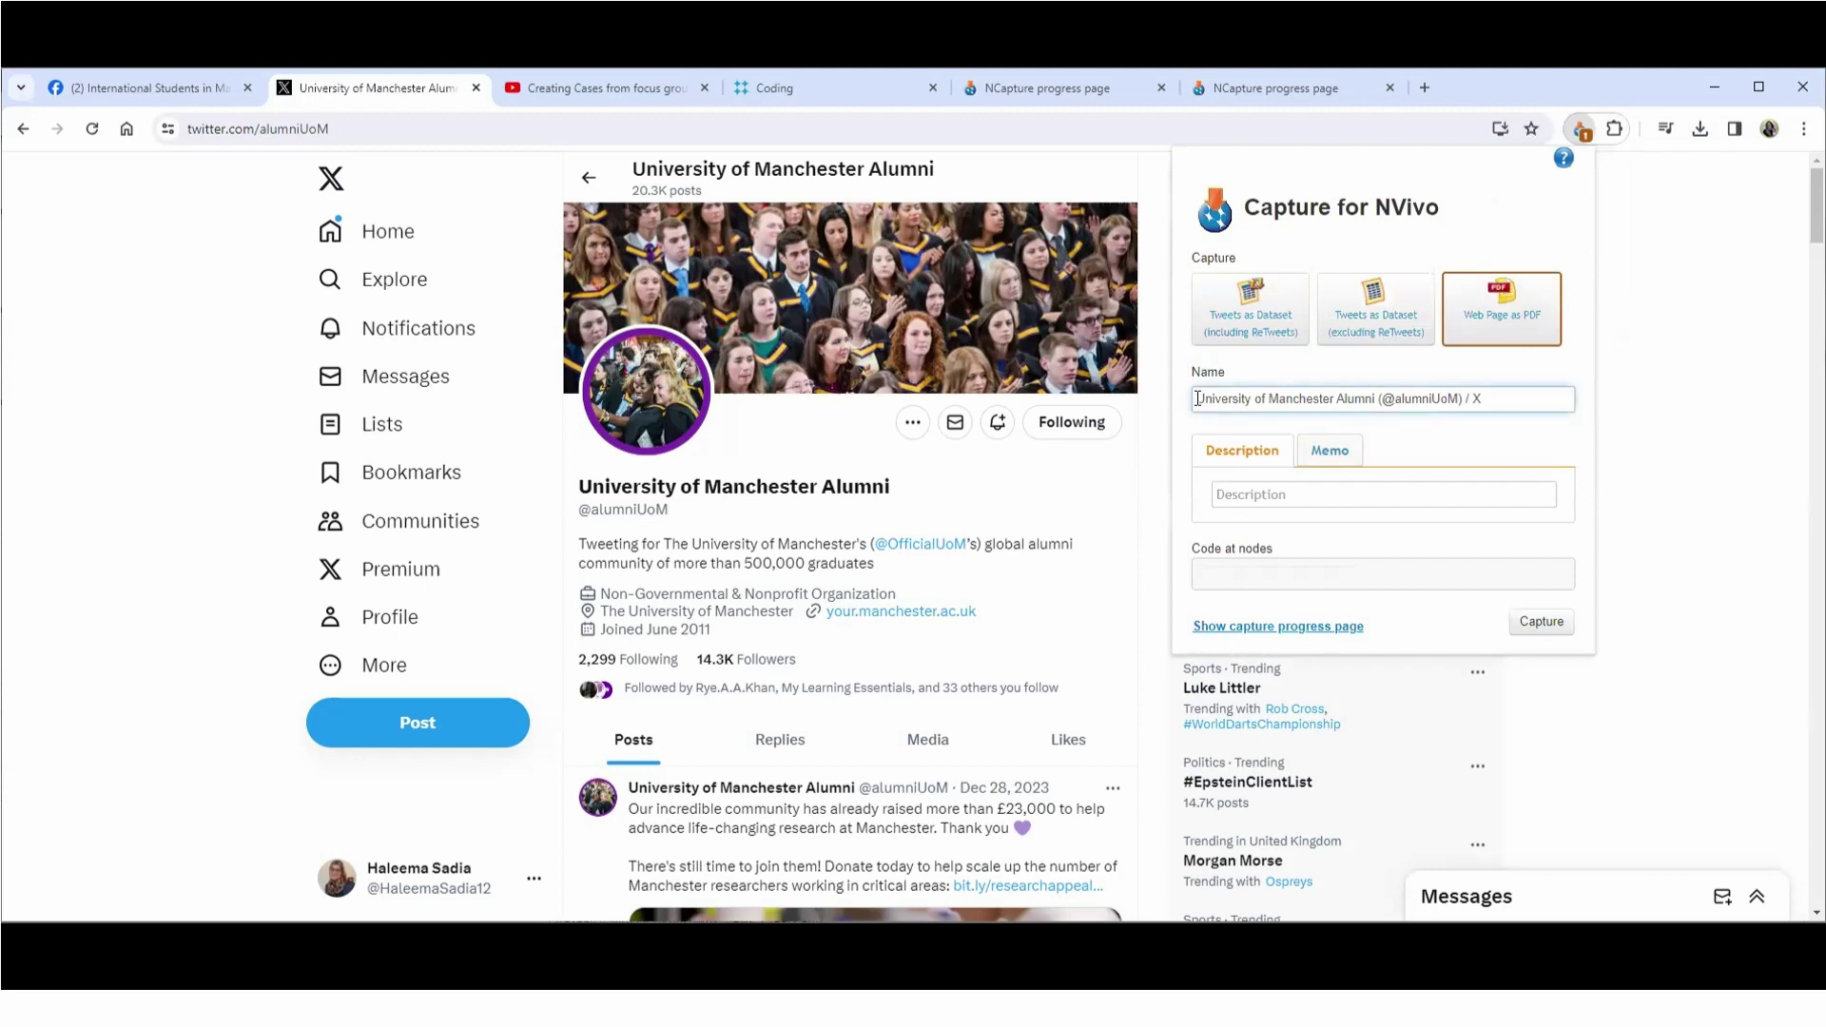
text(NCapture Video 3 Twitter)
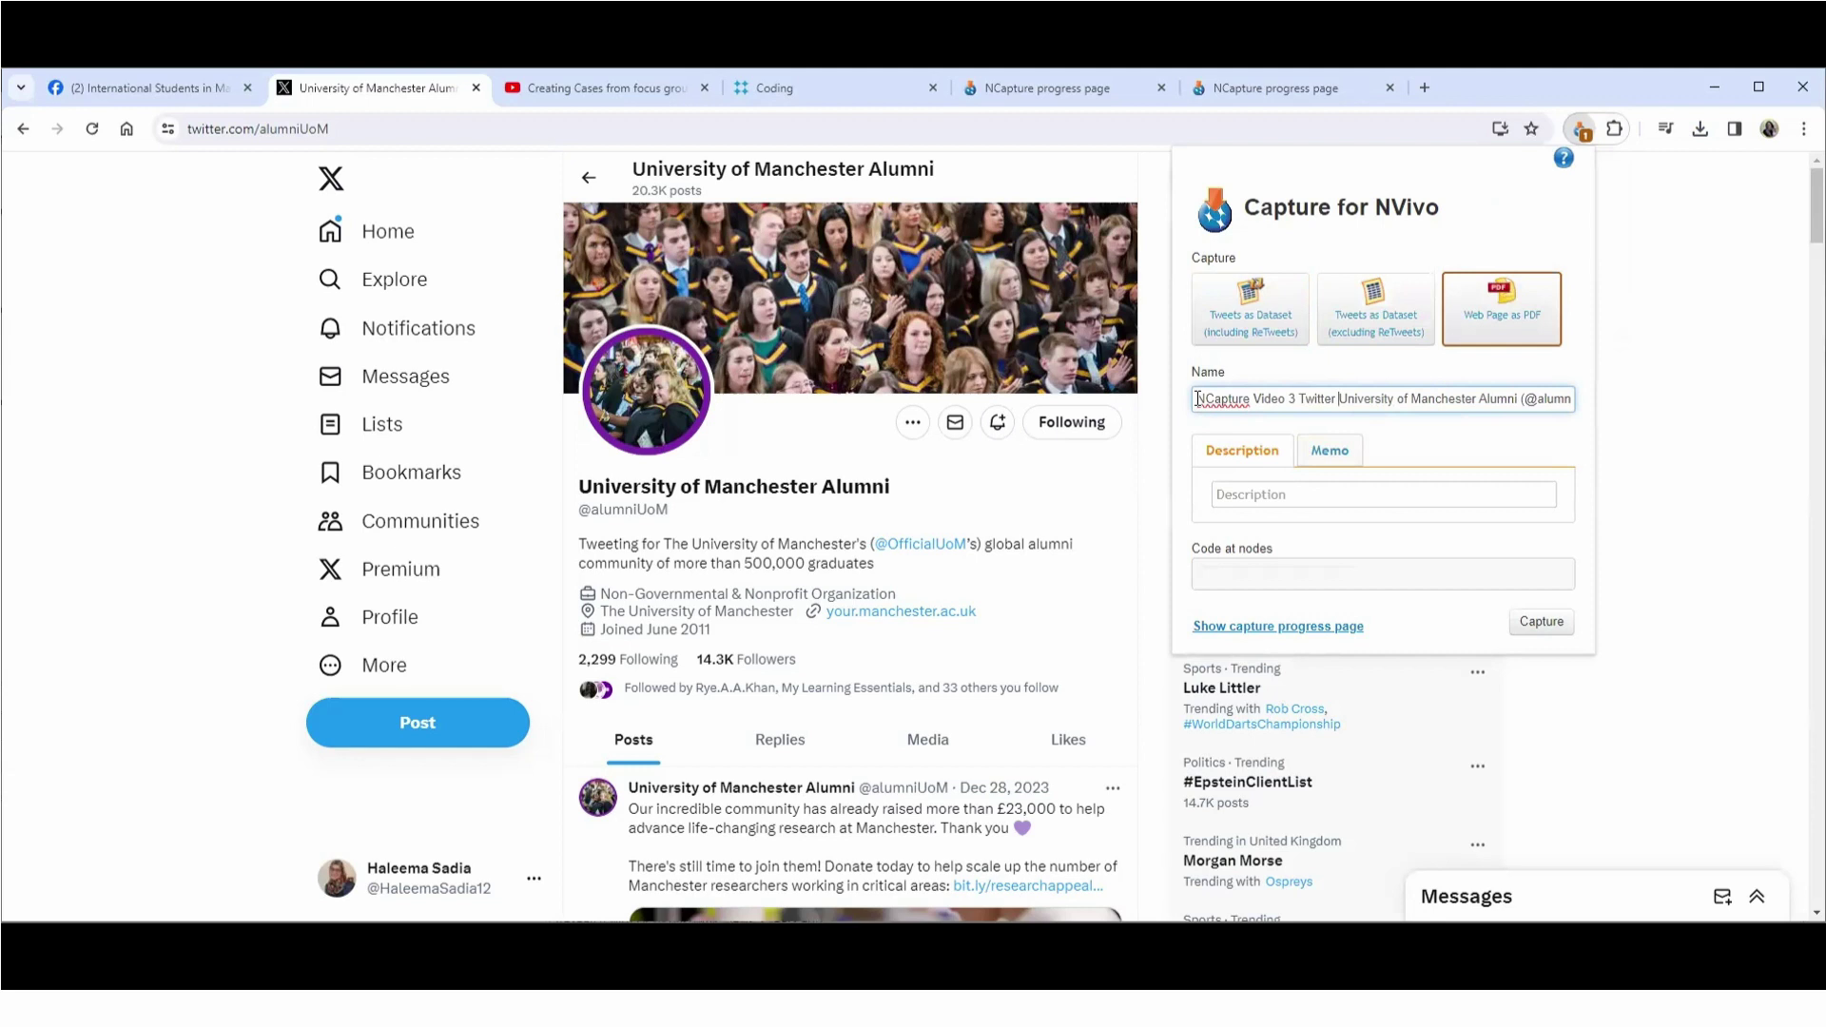
text(3)
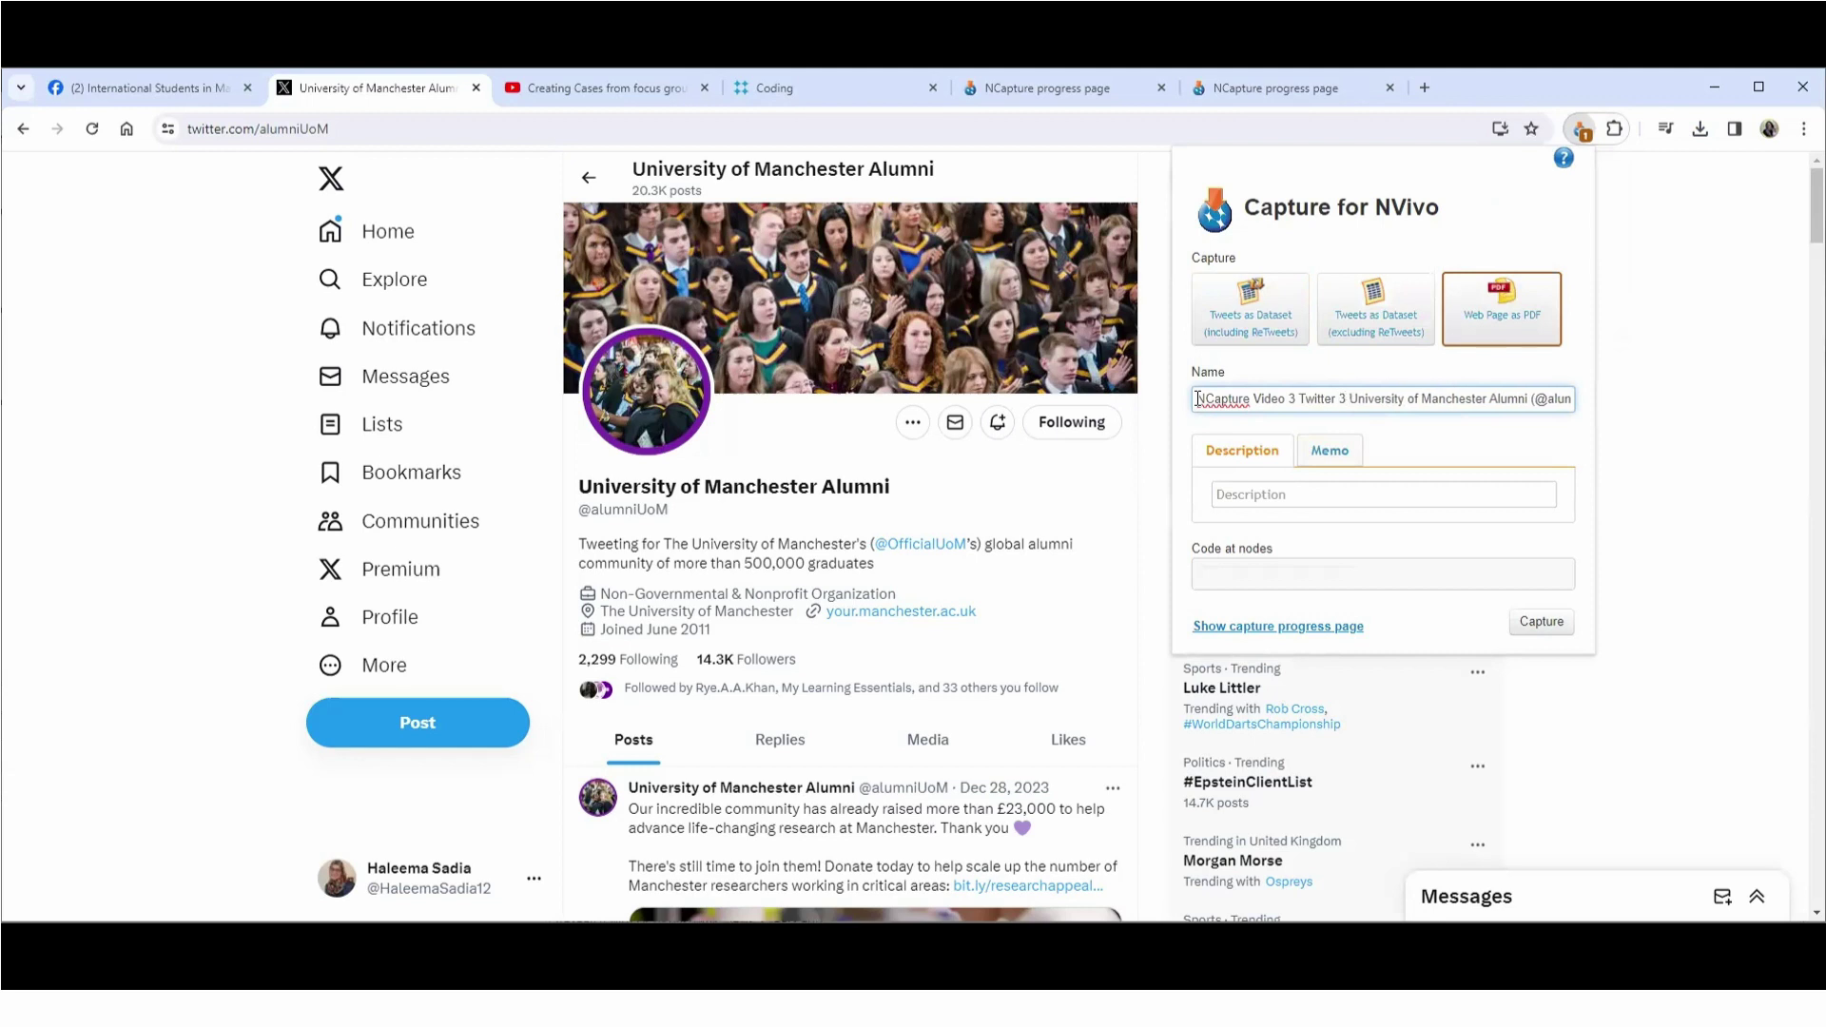
click(1226, 499)
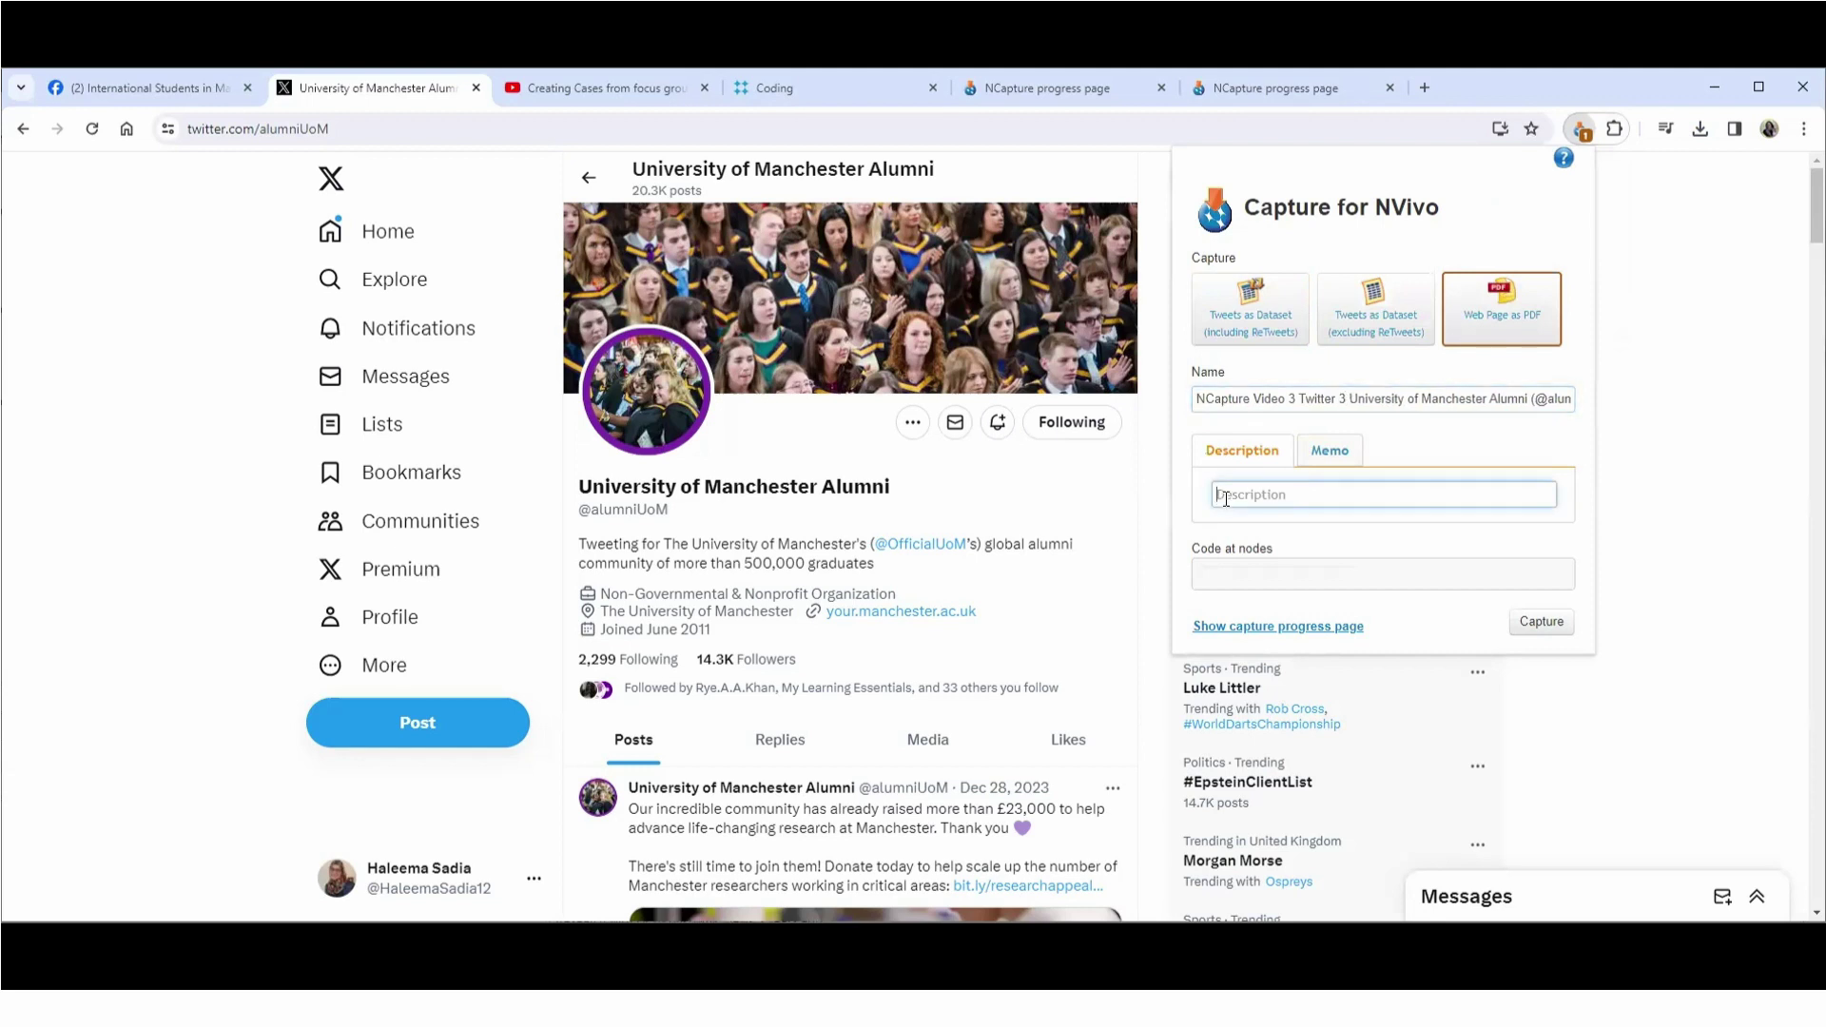
text(NCapture Video 3 Twitter)
Step: Edit both the capture name and description down to NCapture Twitter 3
click(1283, 400)
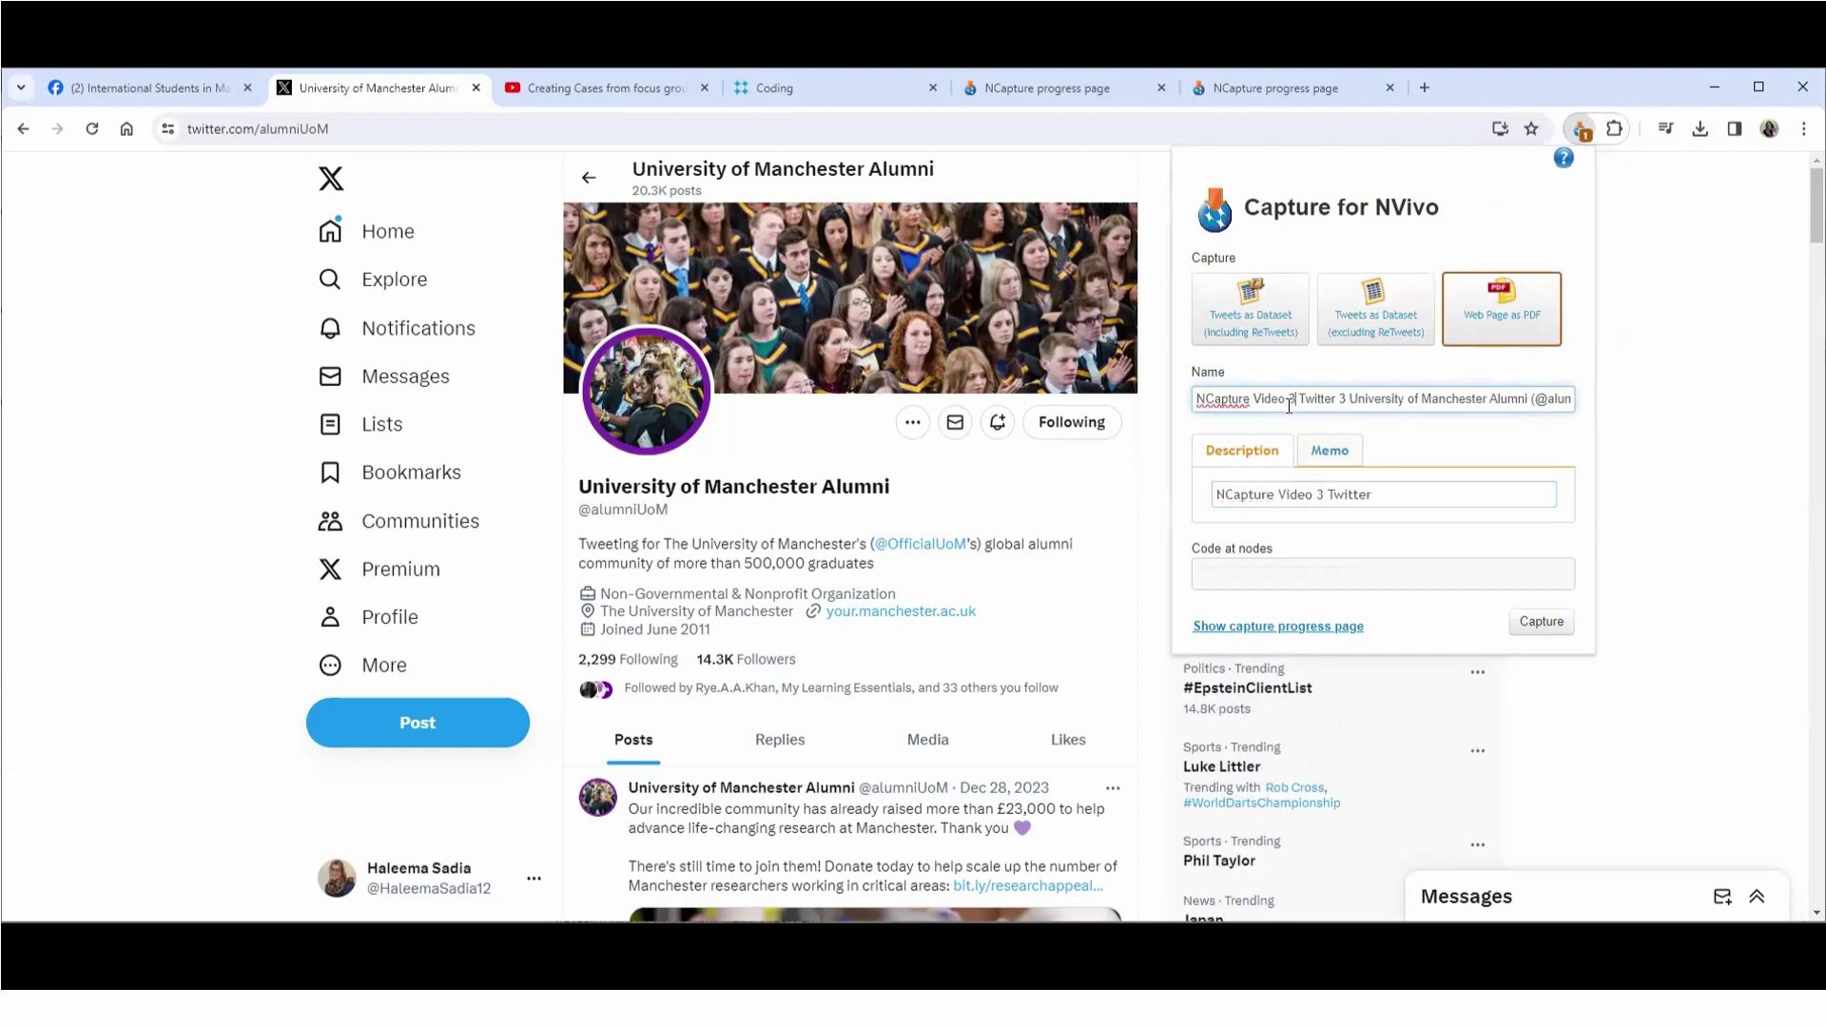
key(BackSpace)
key(BackSpace)
key(BackSpace)
key(BackSpace)
key(BackSpace)
key(BackSpace)
key(BackSpace)
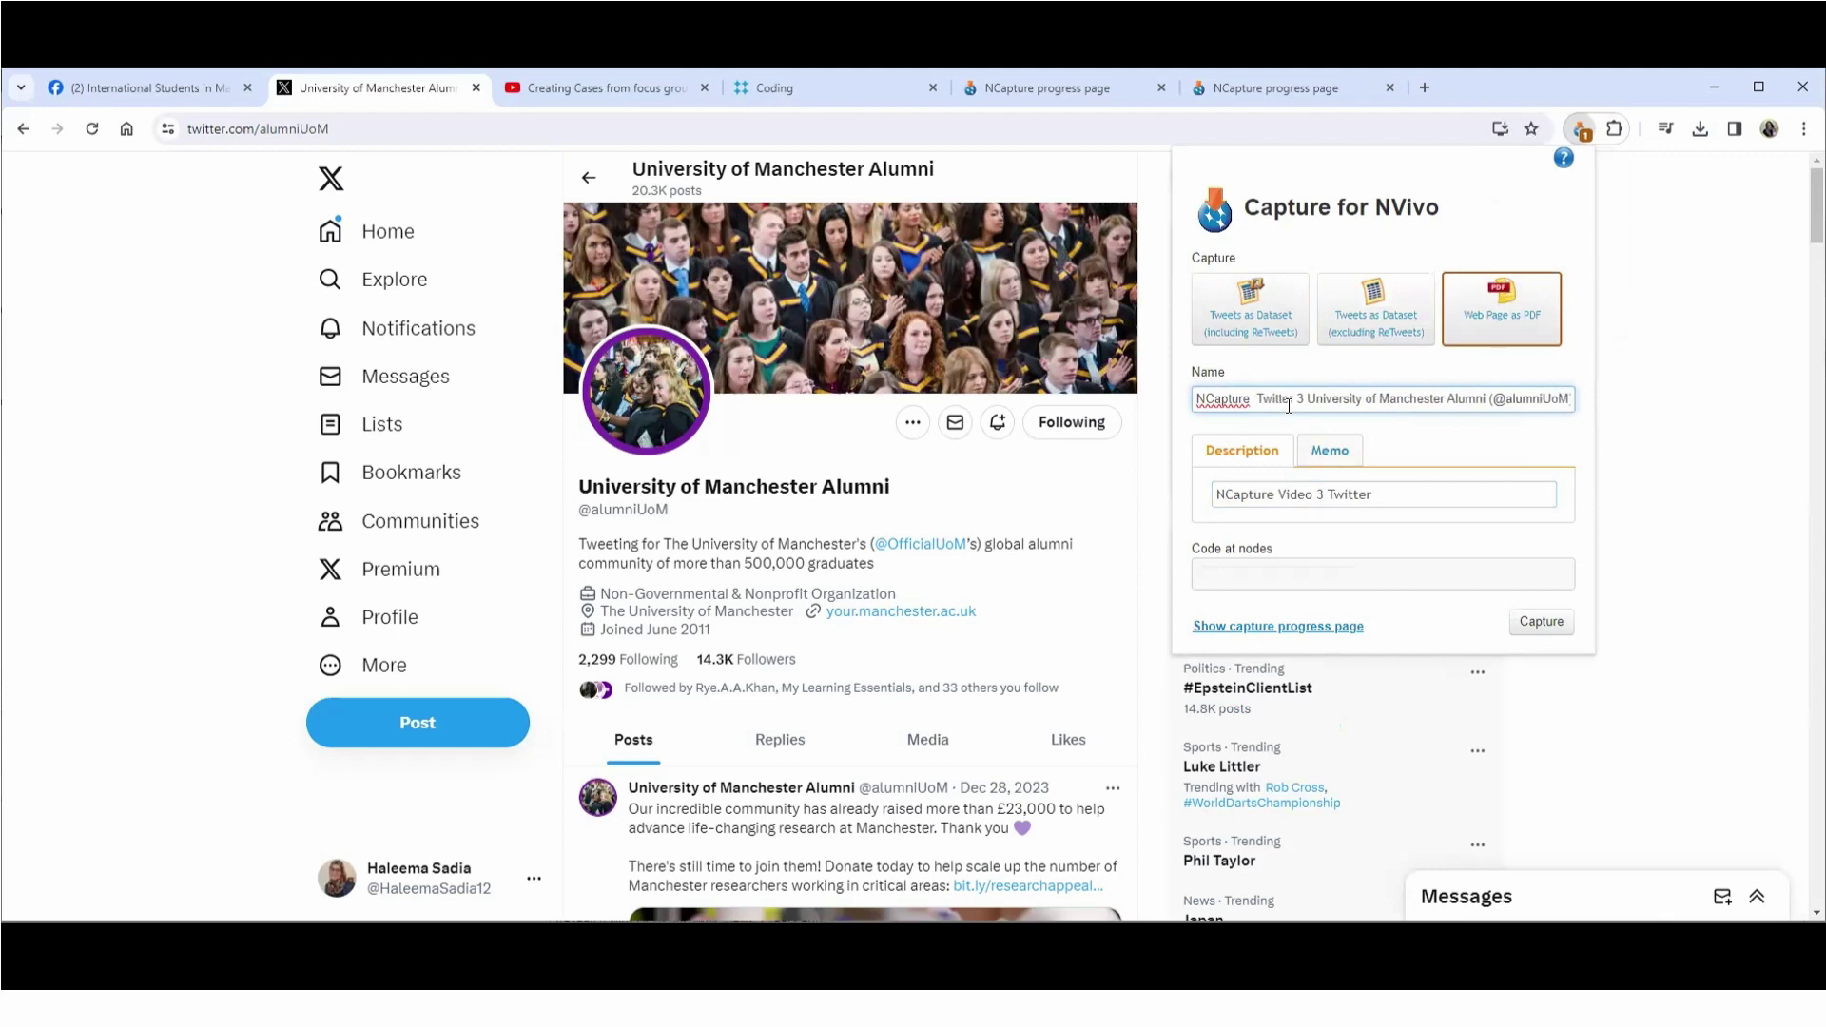
key(BackSpace)
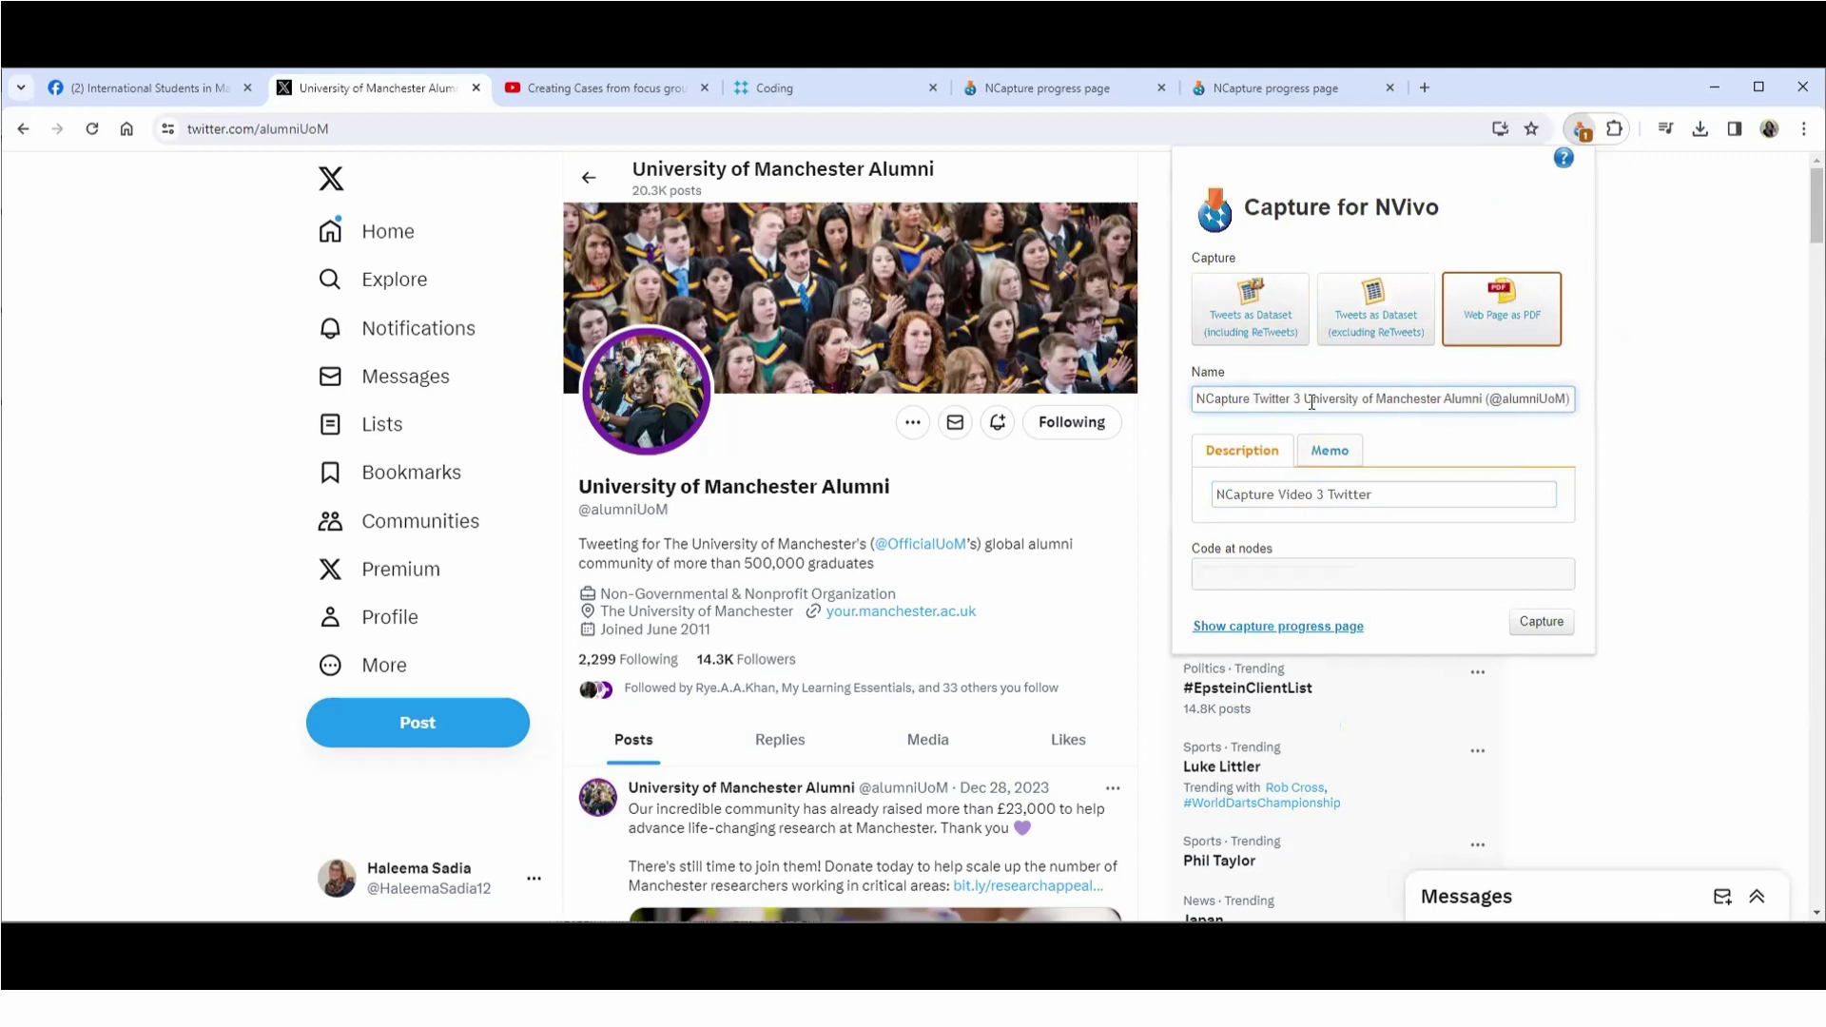
click(1328, 489)
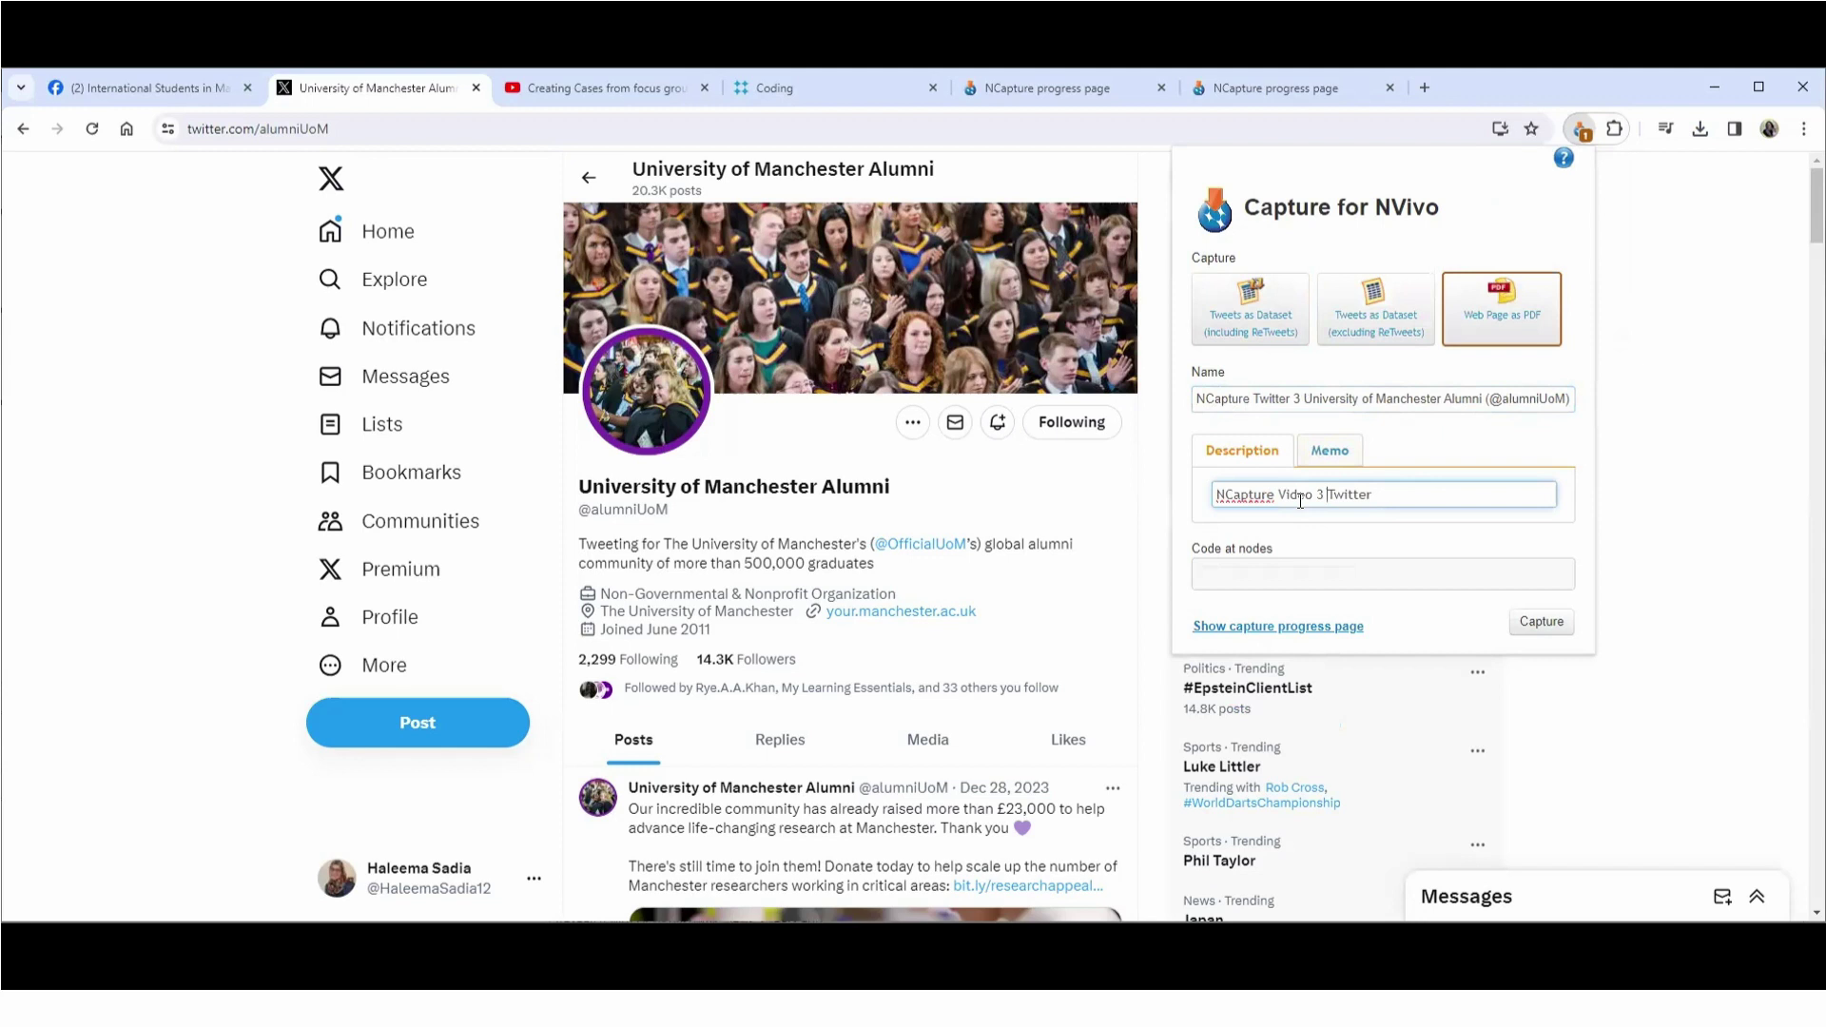
key(BackSpace)
key(BackSpace)
key(BackSpace)
key(BackSpace)
key(BackSpace)
key(BackSpace)
key(BackSpace)
key(BackSpace)
text(3)
Step: Code the capture at node NCapture Twitter 3 and submit it
click(1285, 567)
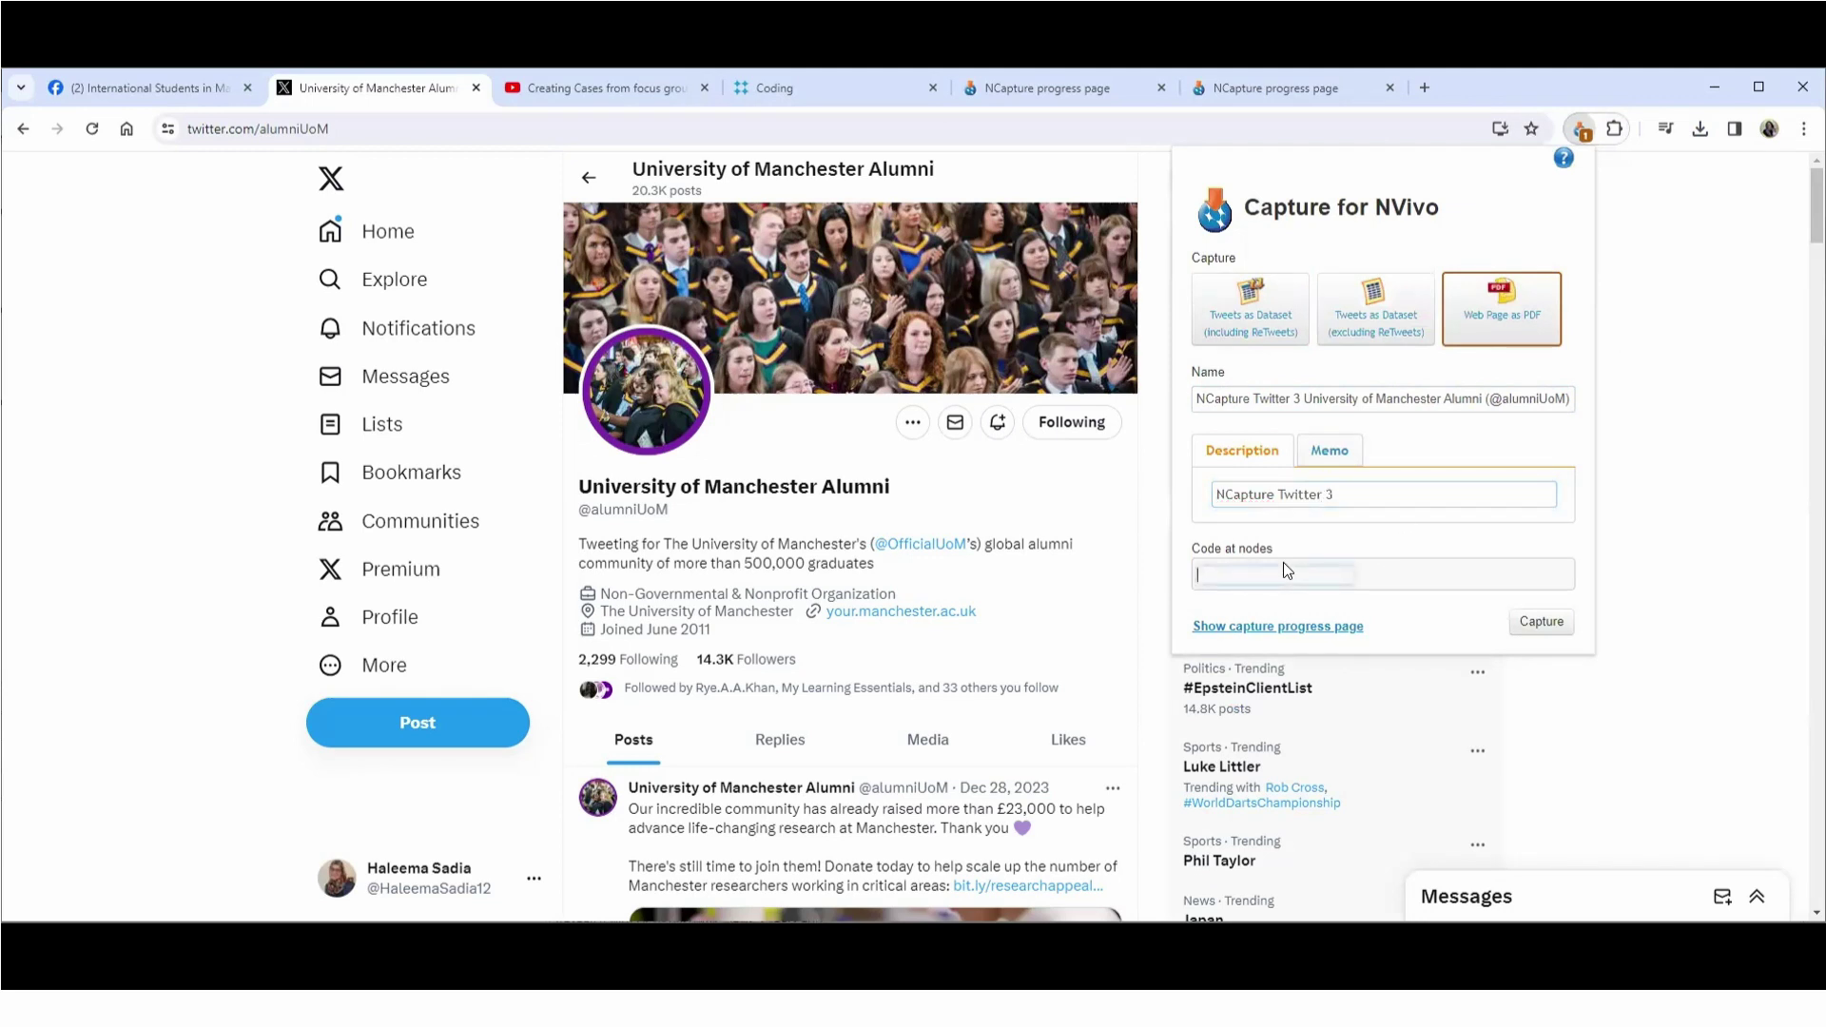
text(NCapture Video 3 Twitter)
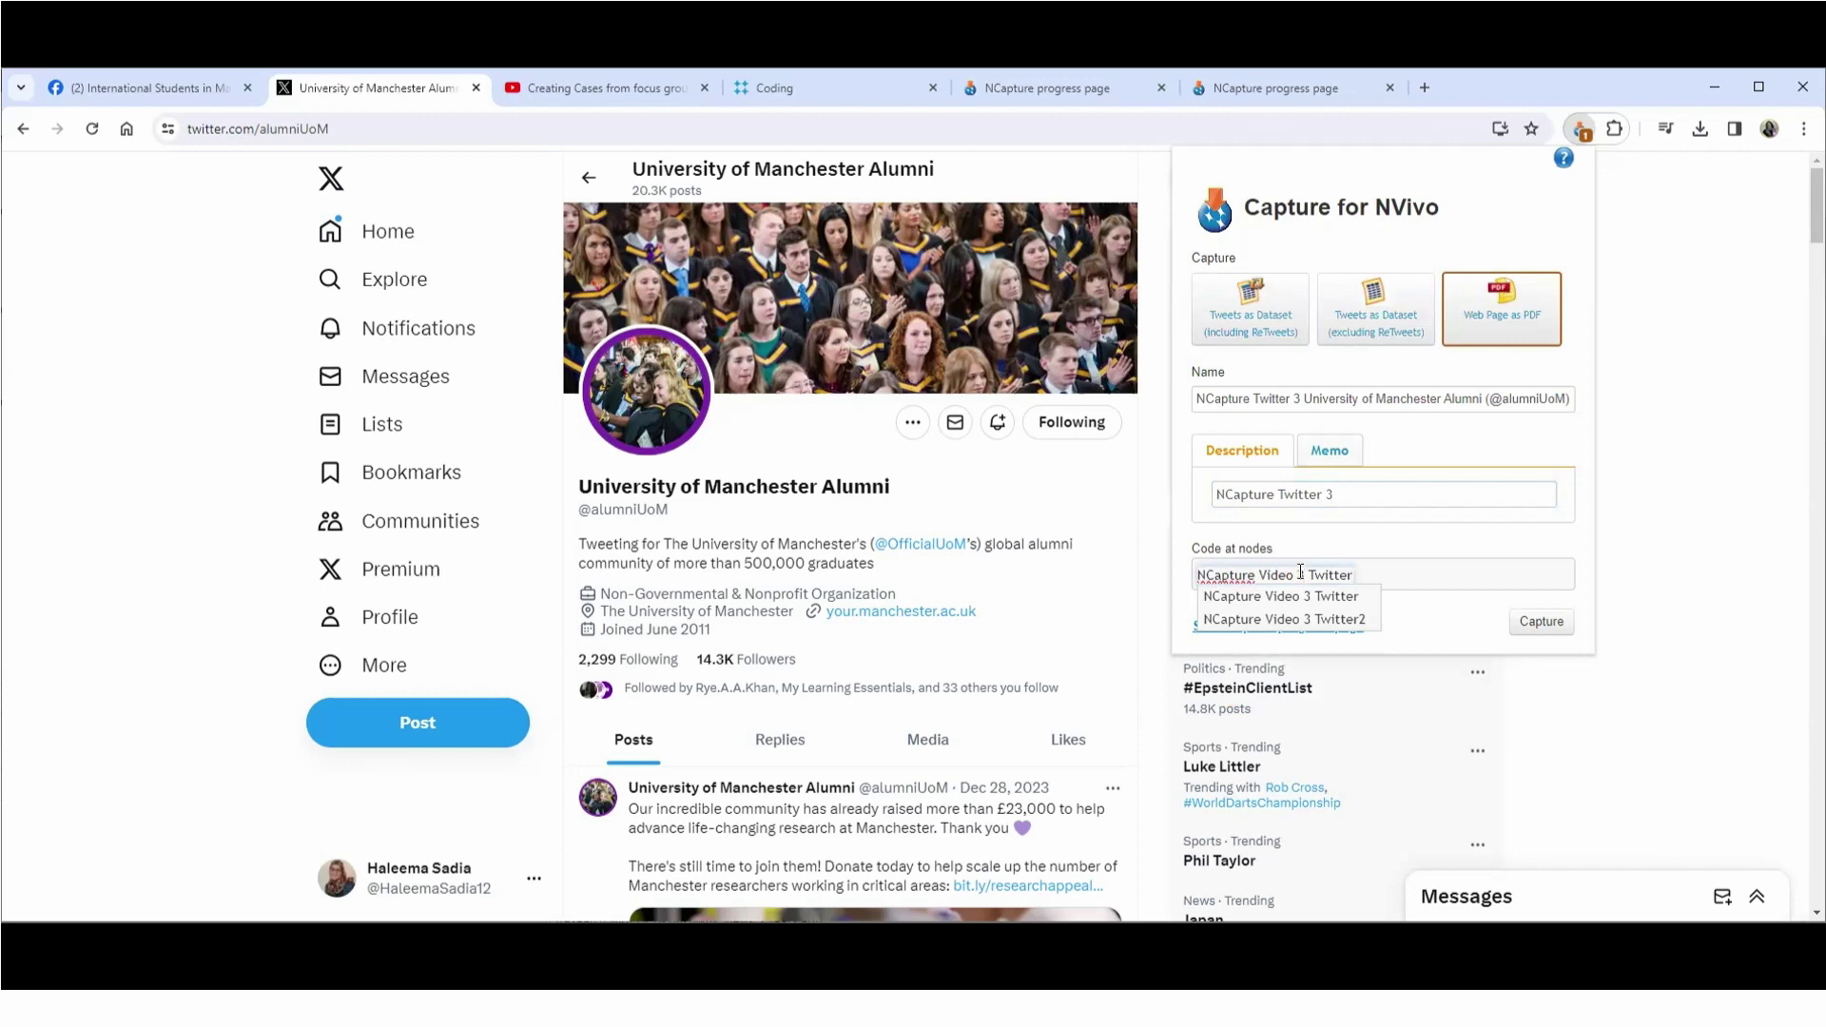
click(1300, 572)
key(BackSpace)
key(BackSpace)
key(BackSpace)
key(BackSpace)
key(BackSpace)
key(BackSpace)
key(BackSpace)
key(BackSpace)
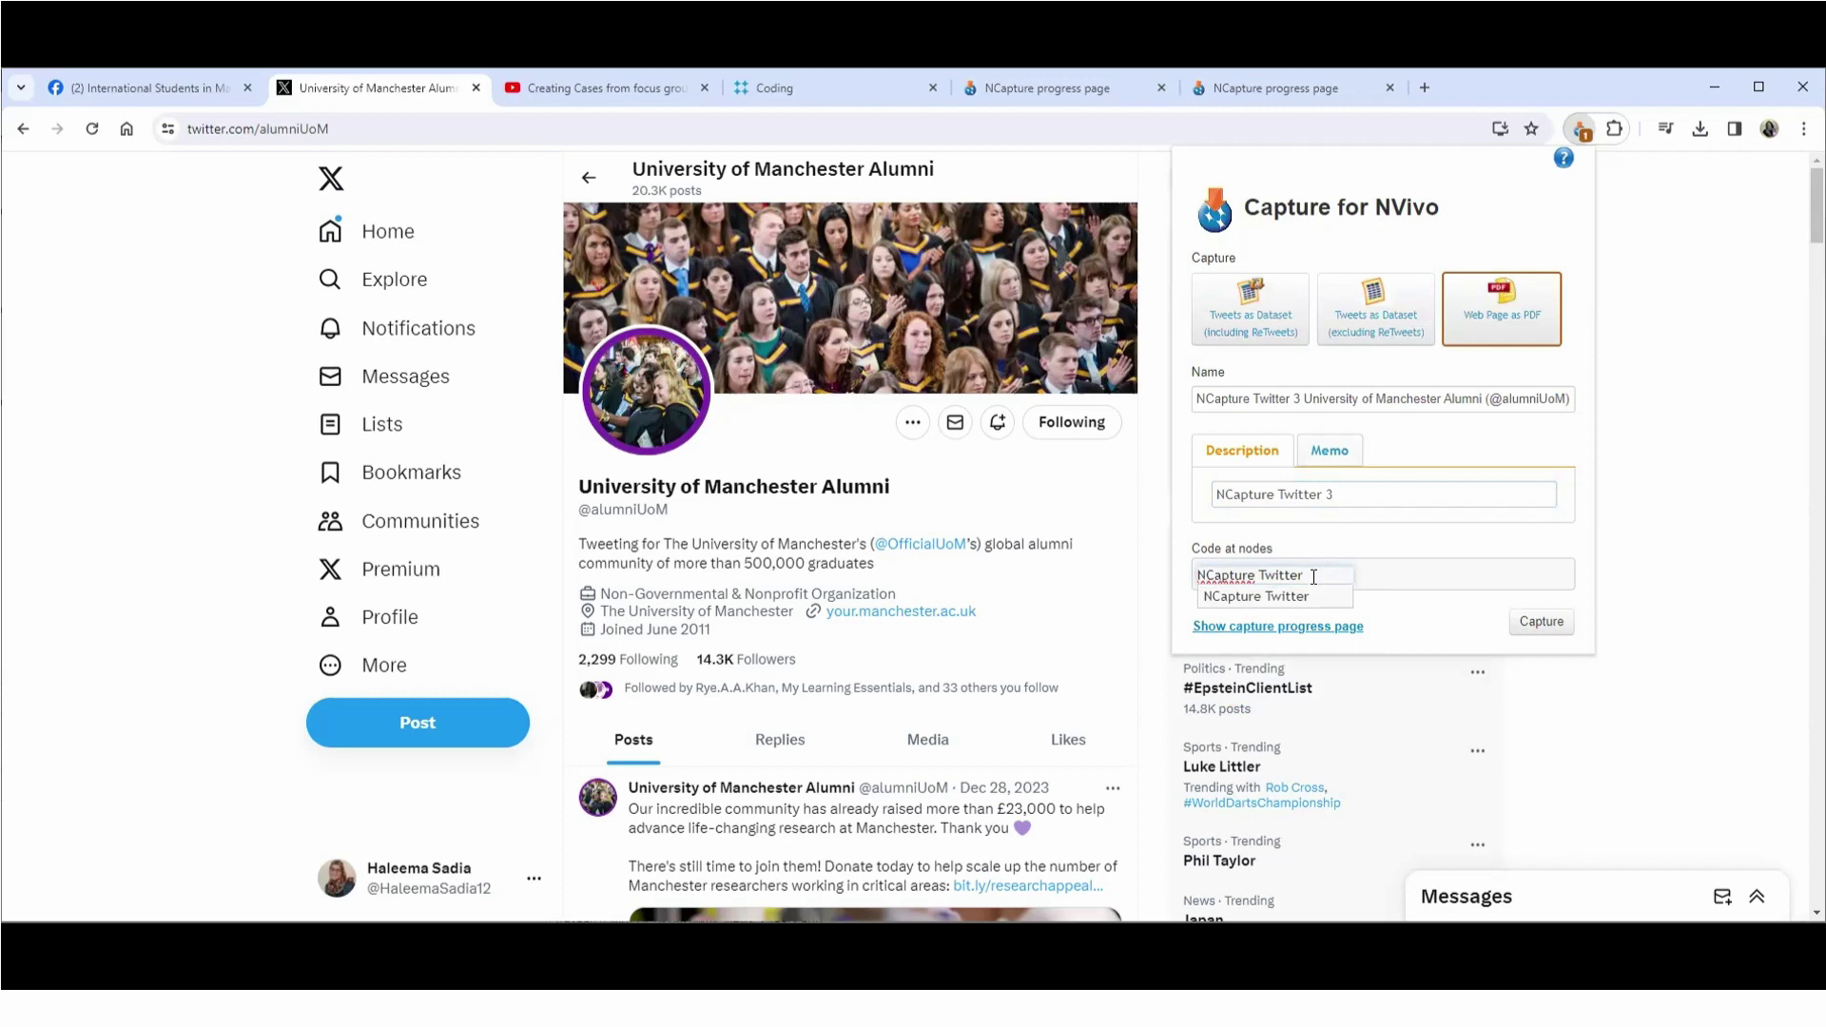
text(3)
click(1545, 623)
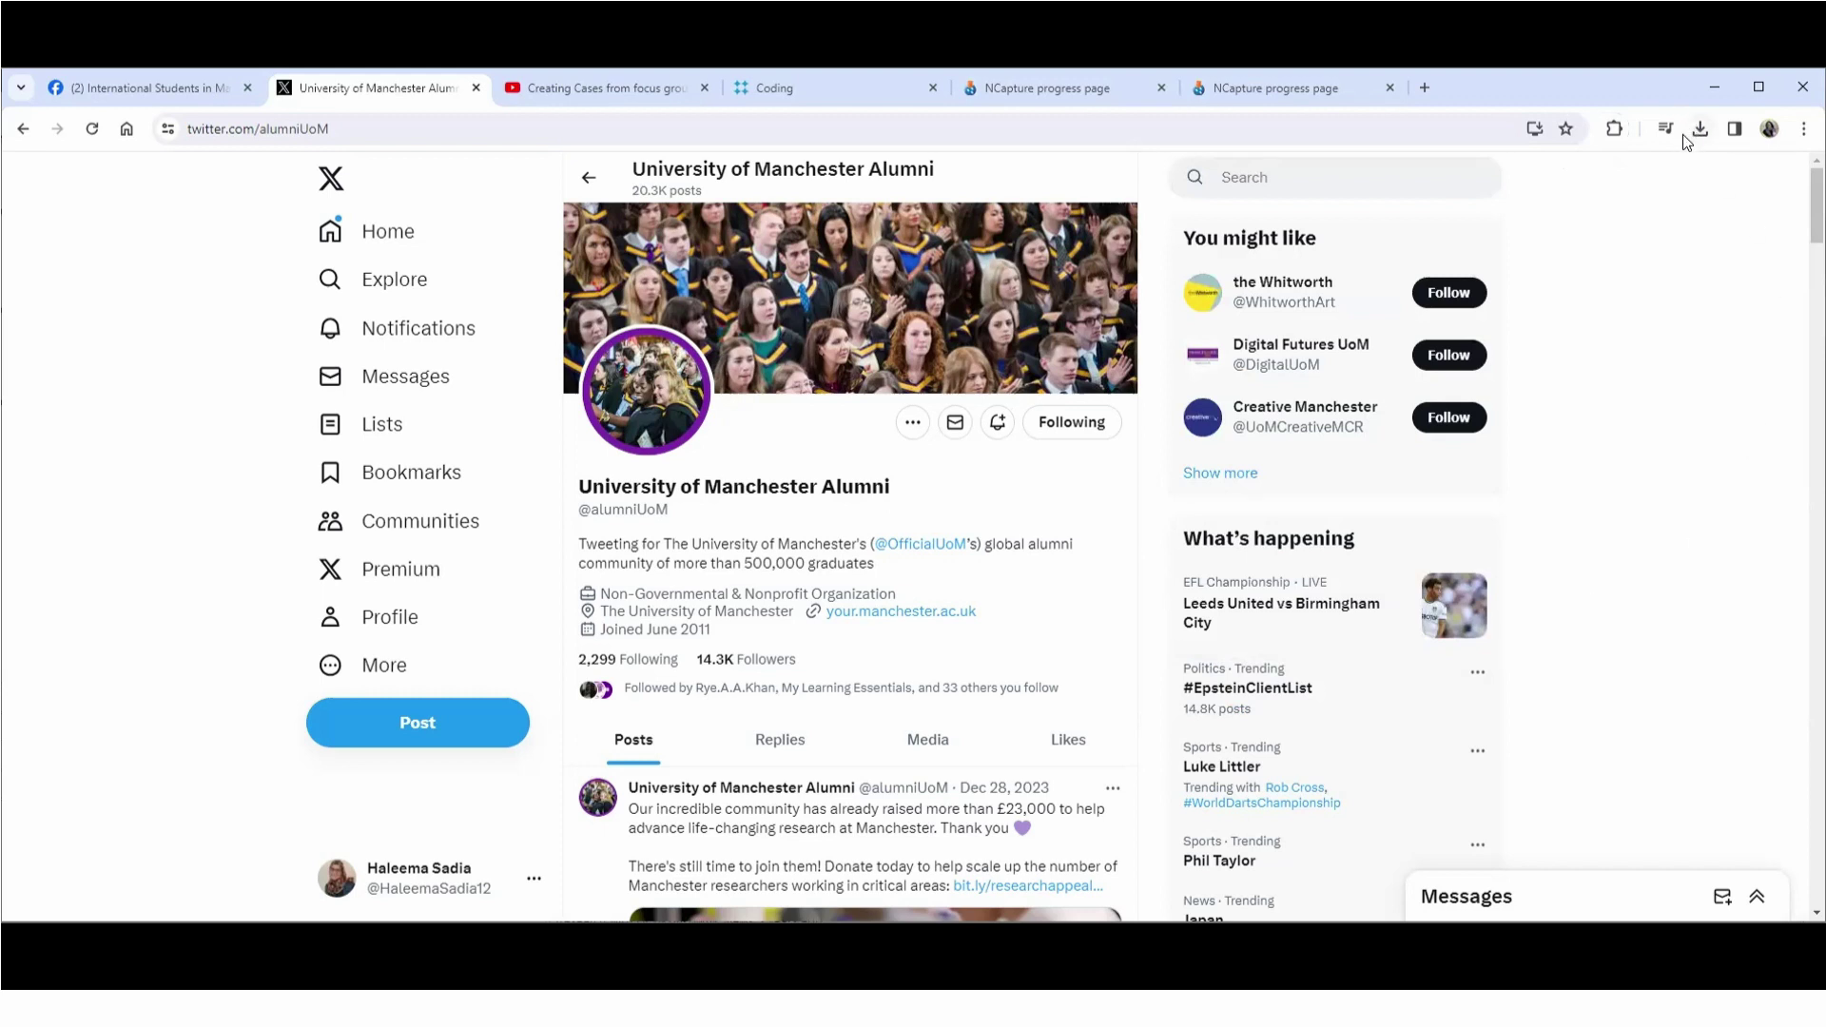
Step: Dismiss Chrome's recent downloads panel and go to the International Students in Manchester Facebook tab
click(1614, 129)
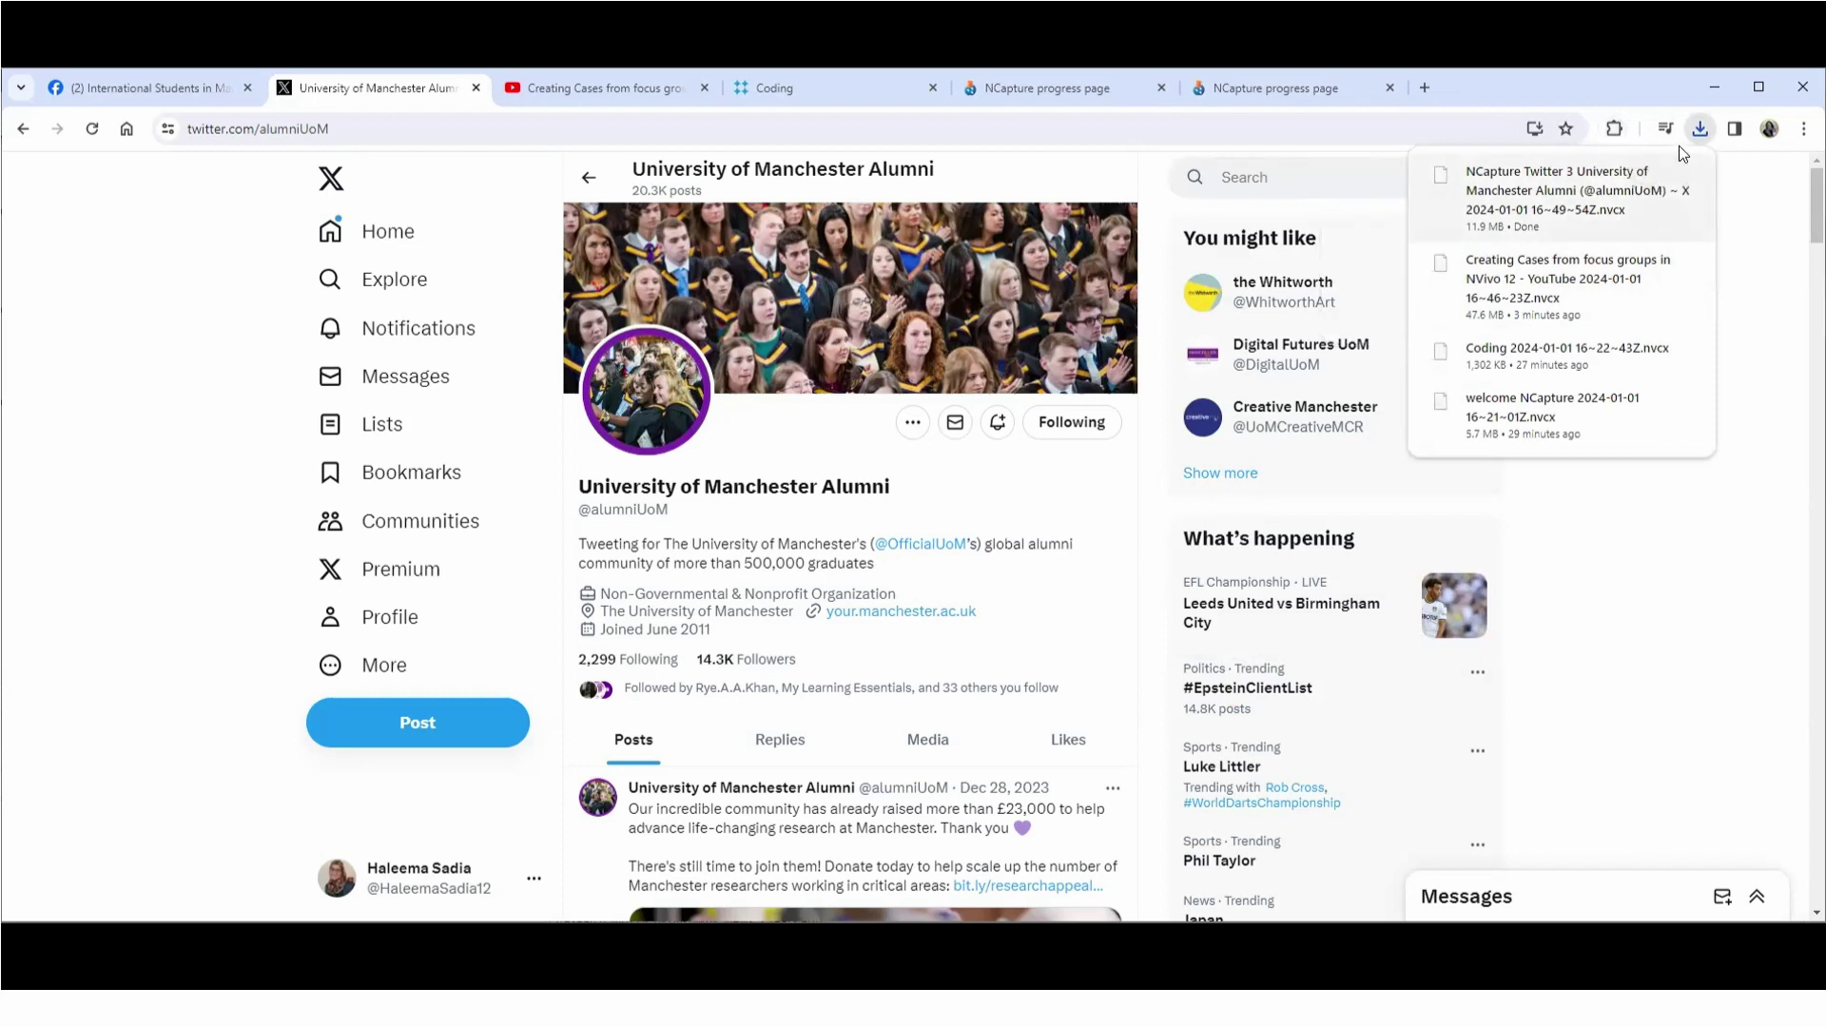
click(1698, 129)
click(1698, 131)
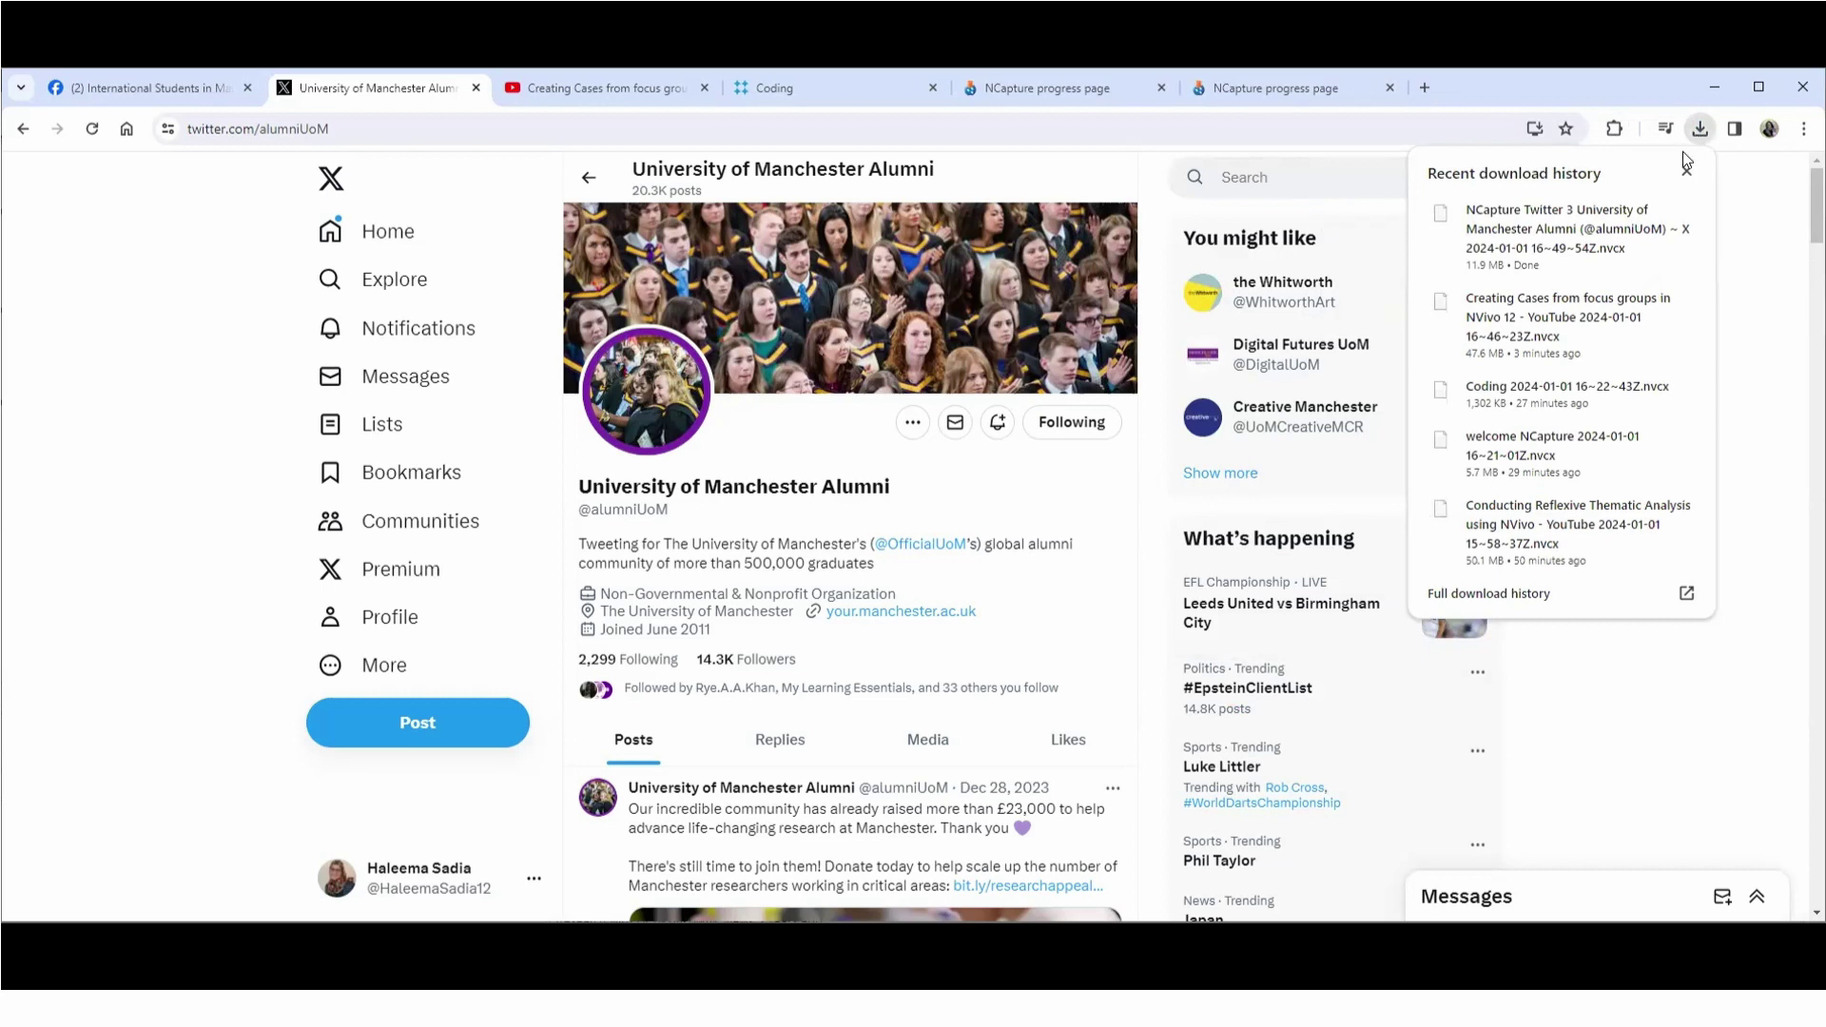
click(1758, 339)
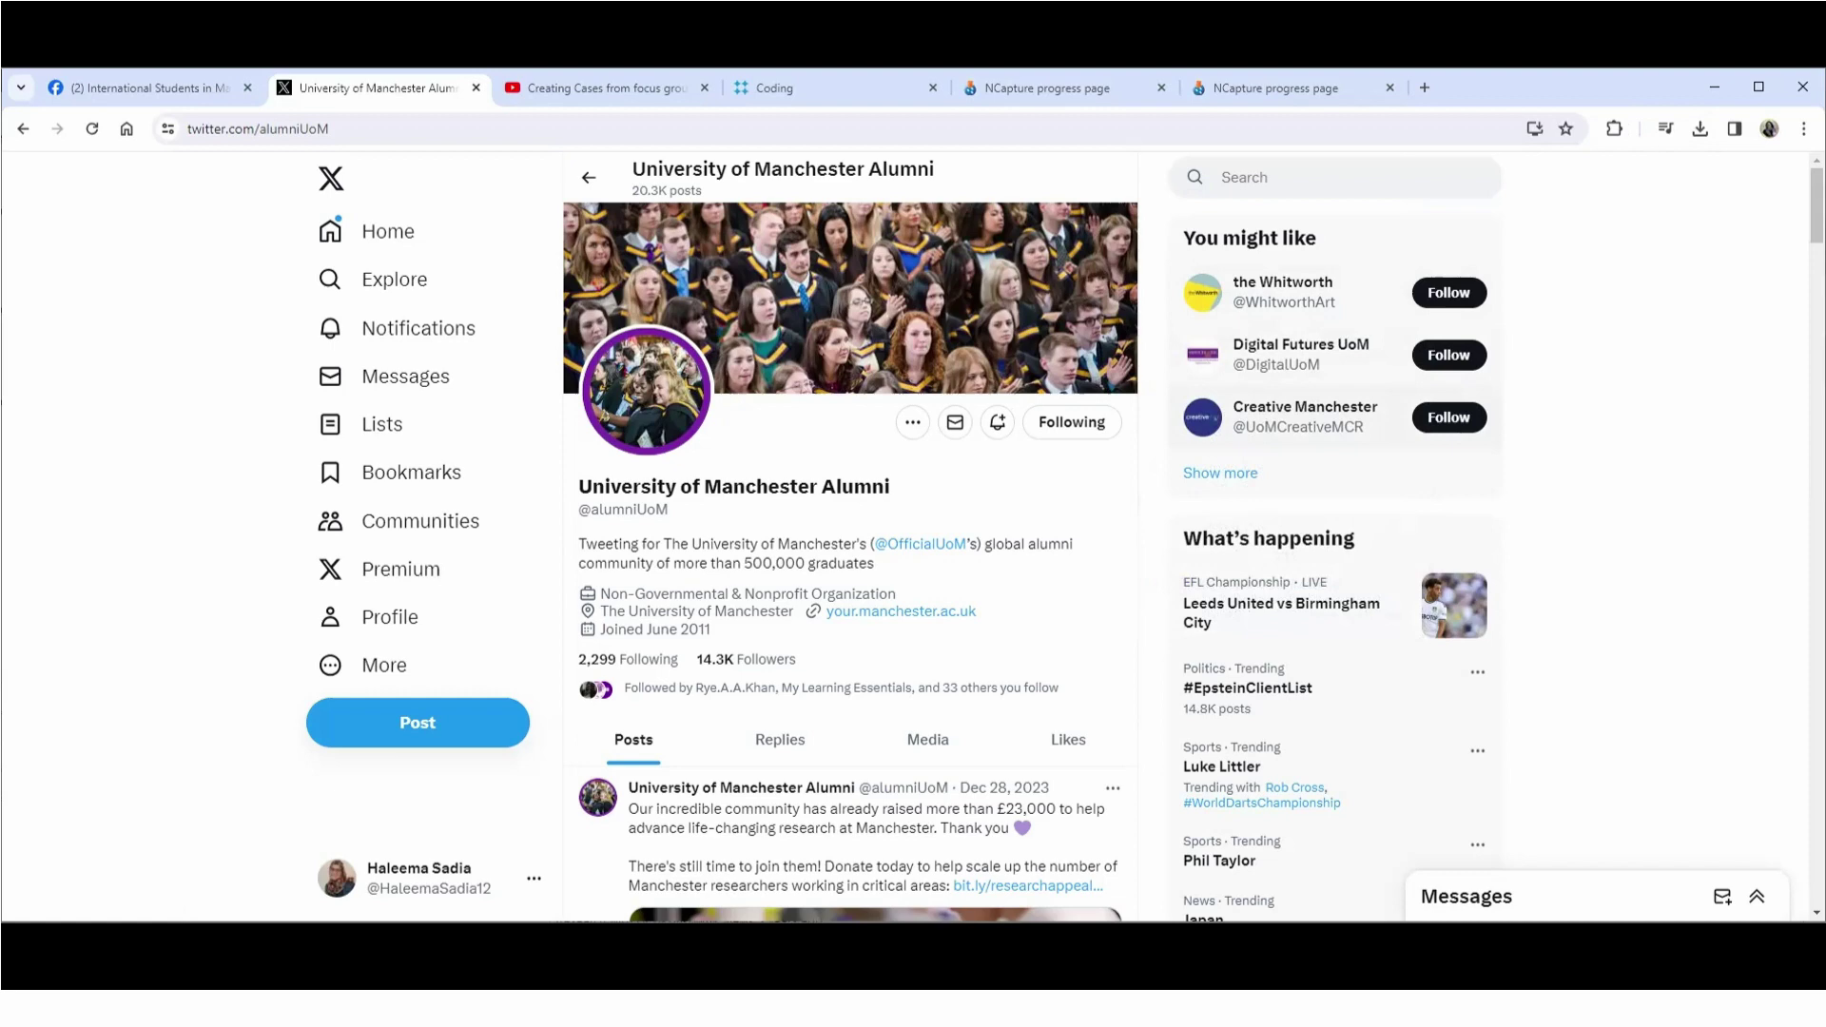
click(142, 88)
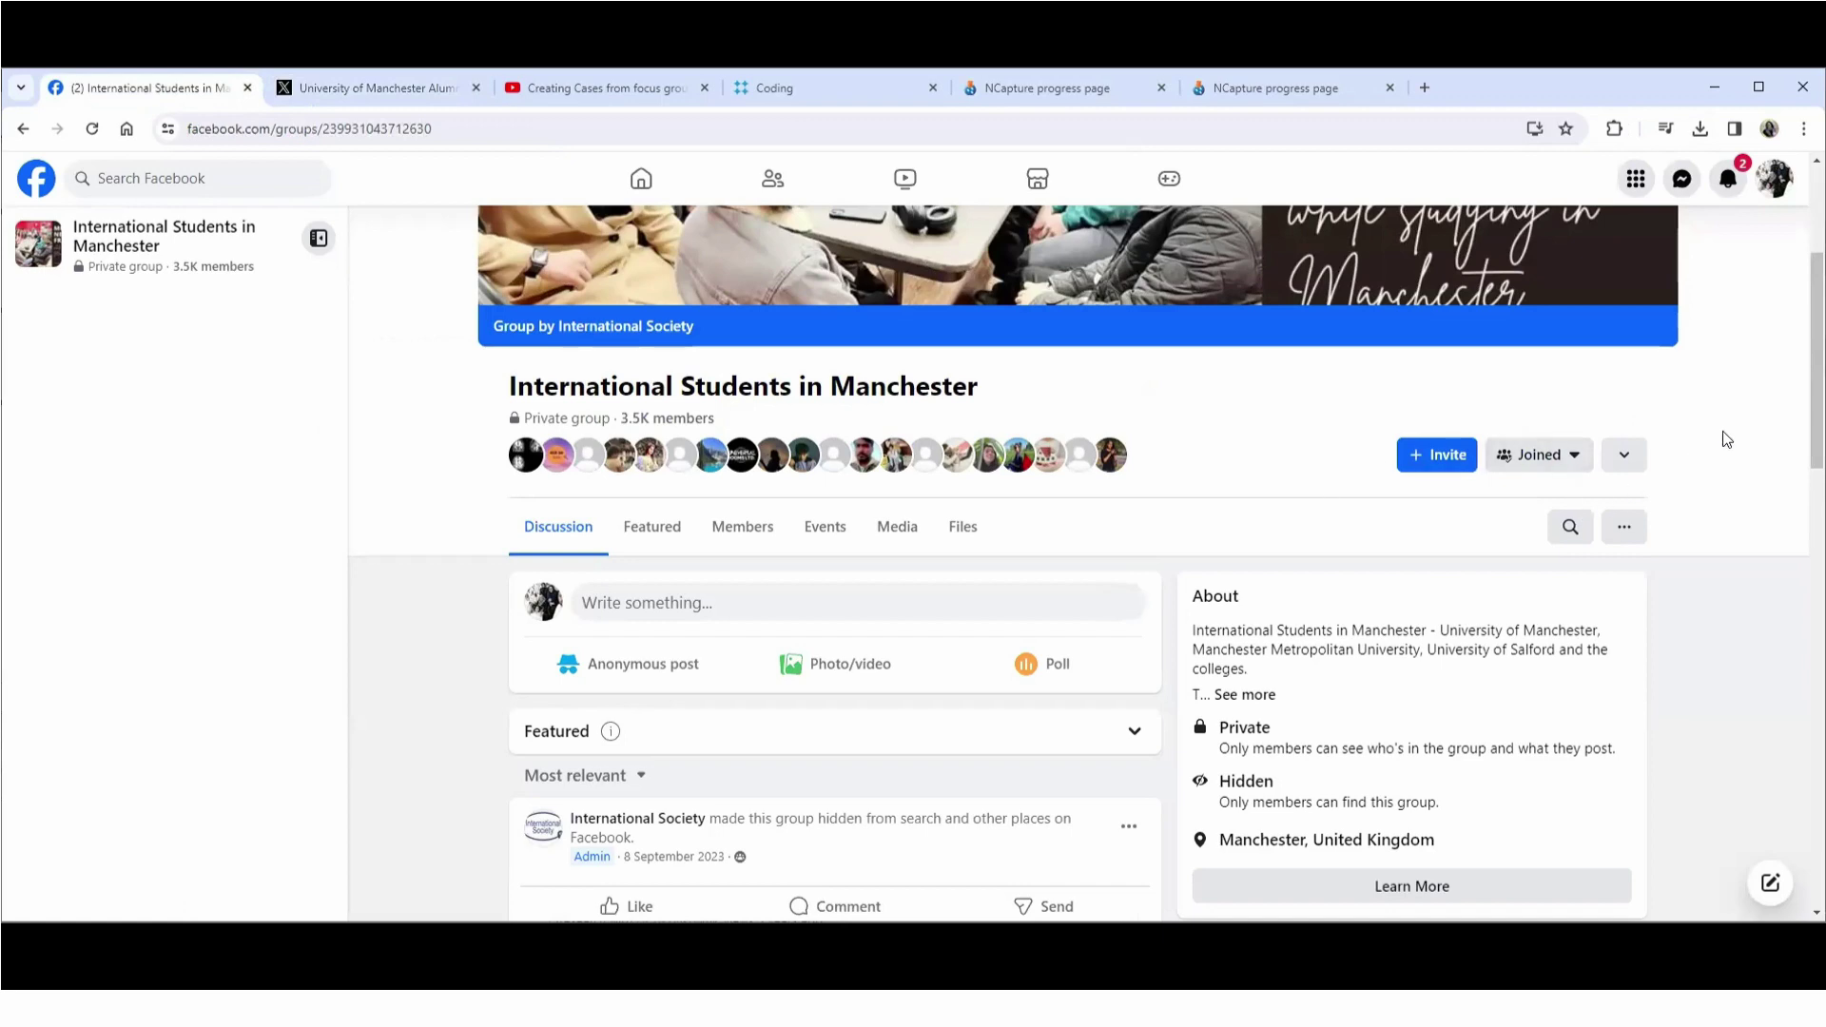
Step: Scroll to the top of the Facebook group page and launch NCapture from the Extensions menu
scroll(1722, 431, up, 3)
scroll(1722, 430, up, 1)
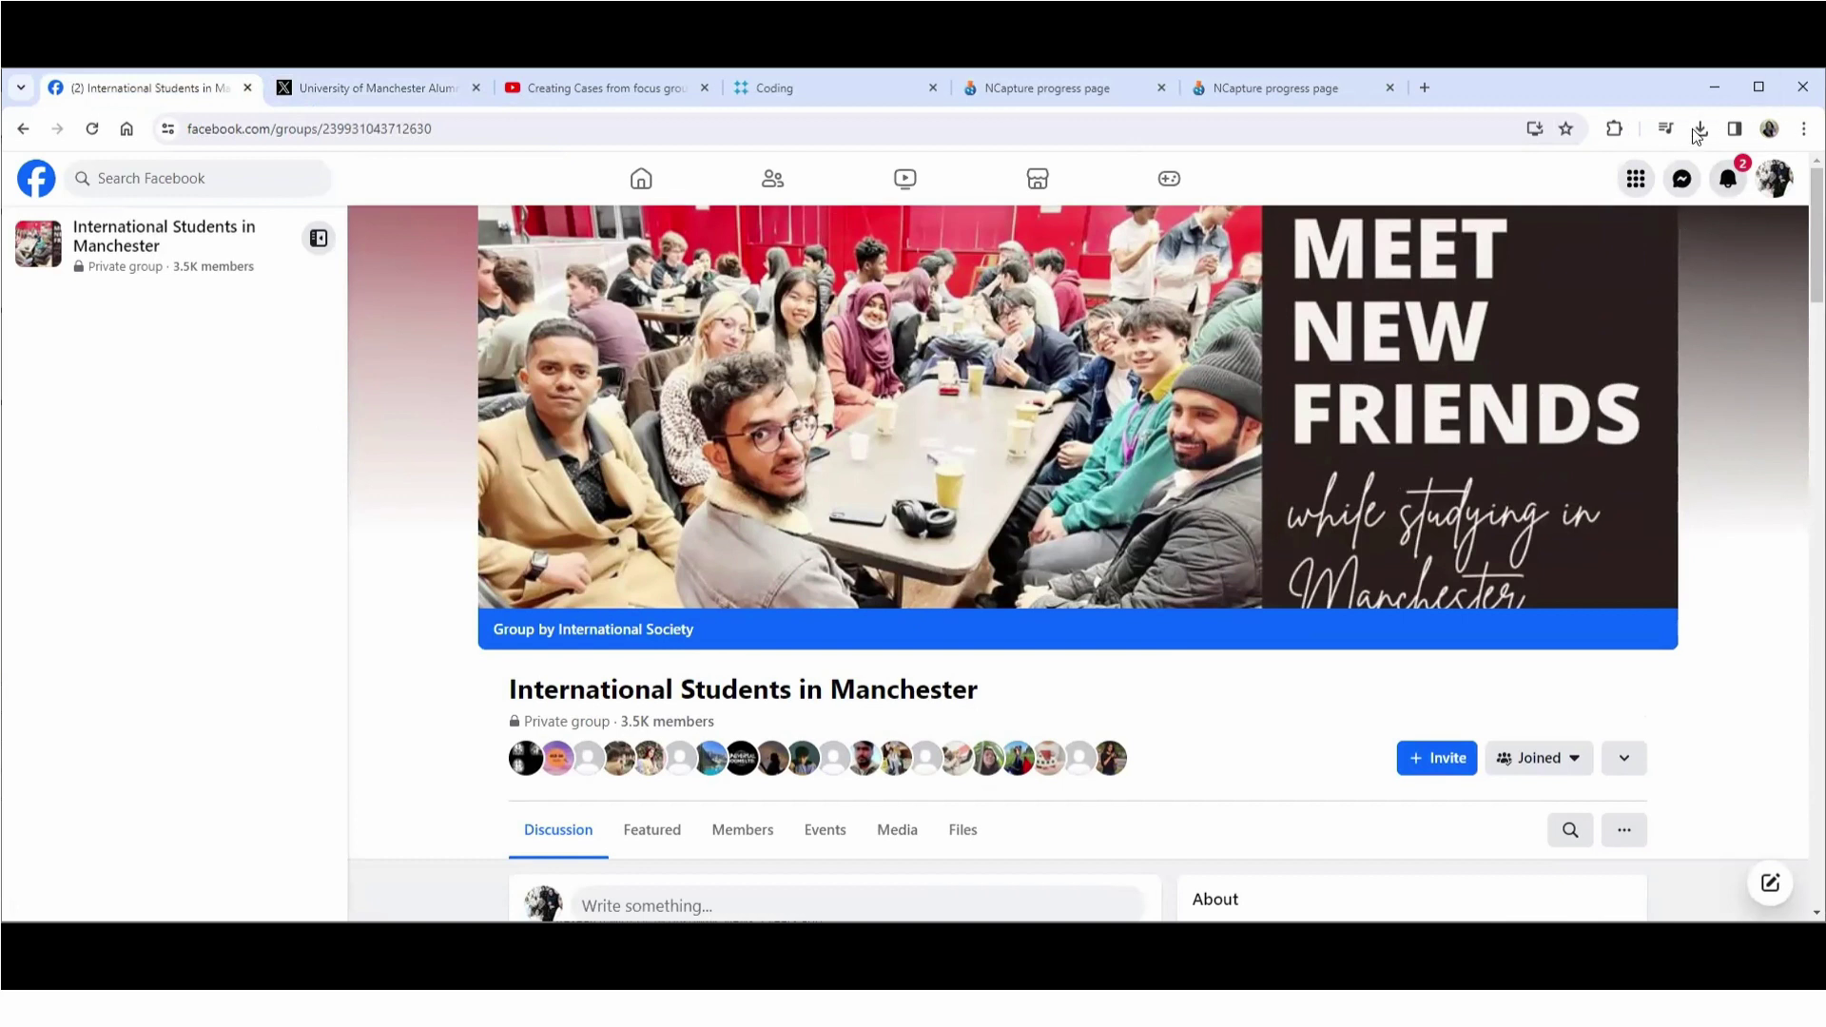
click(1616, 130)
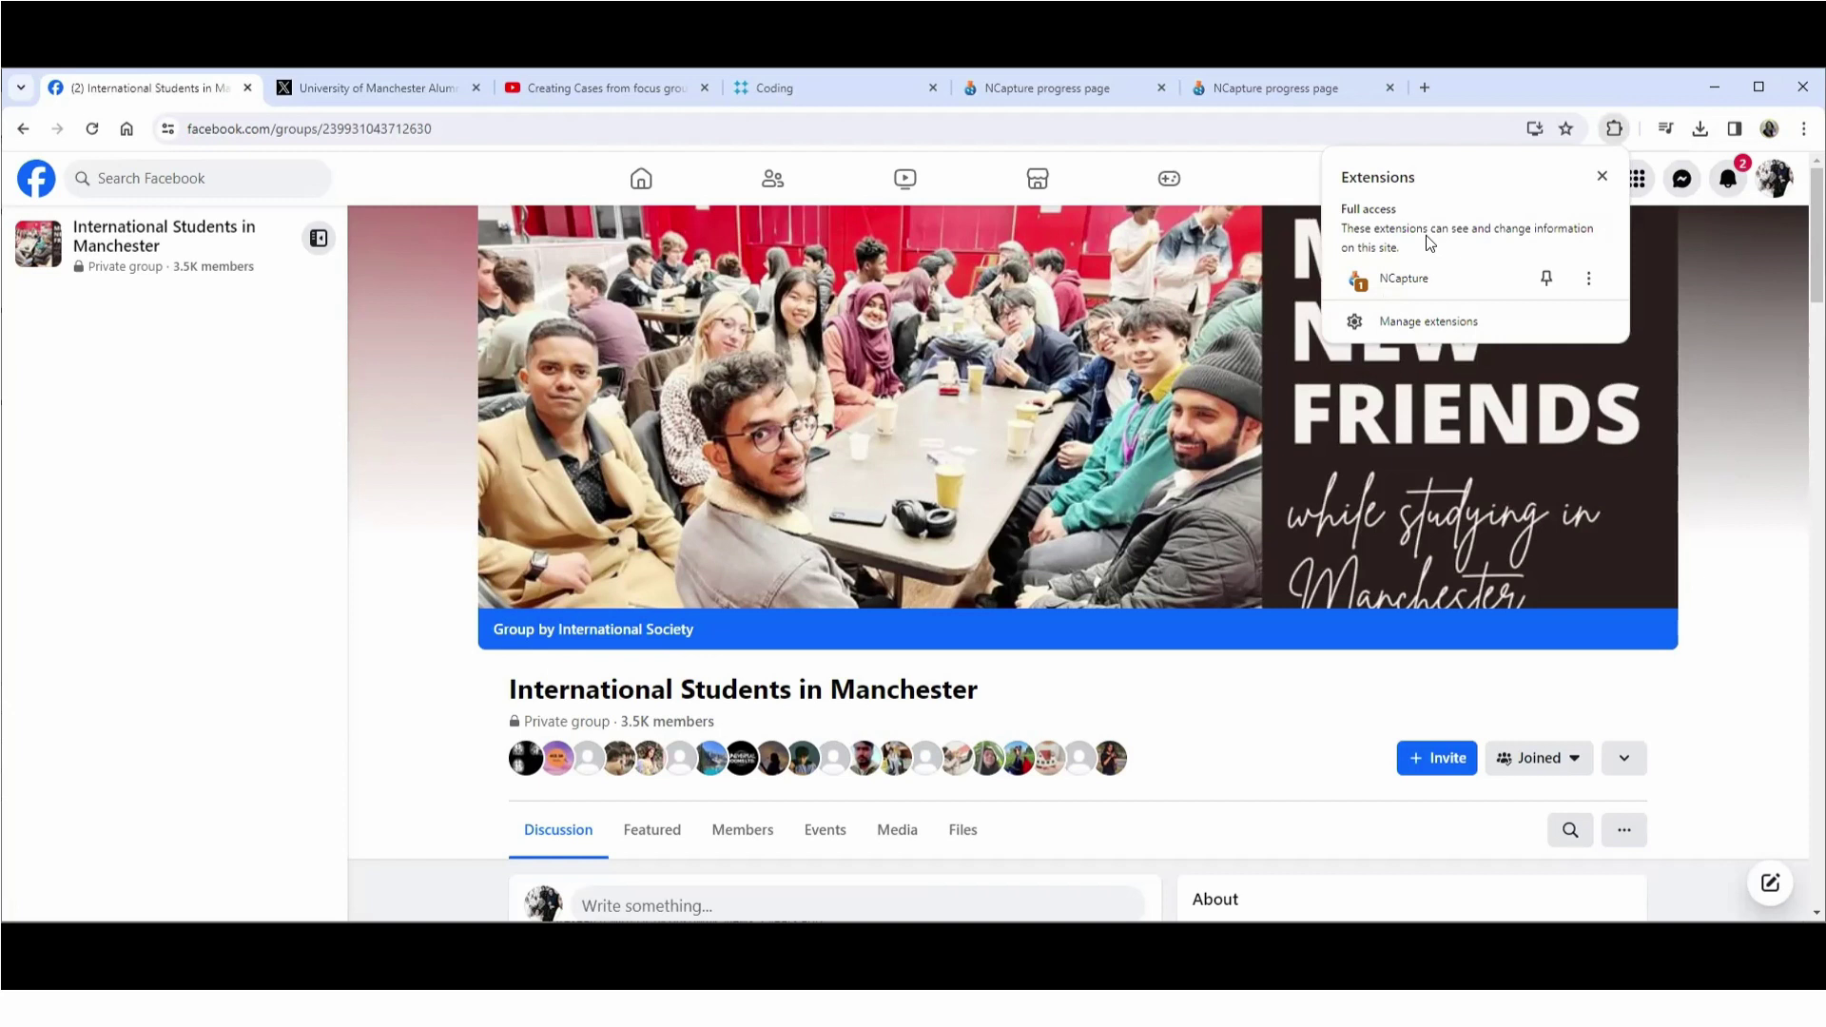
click(1390, 272)
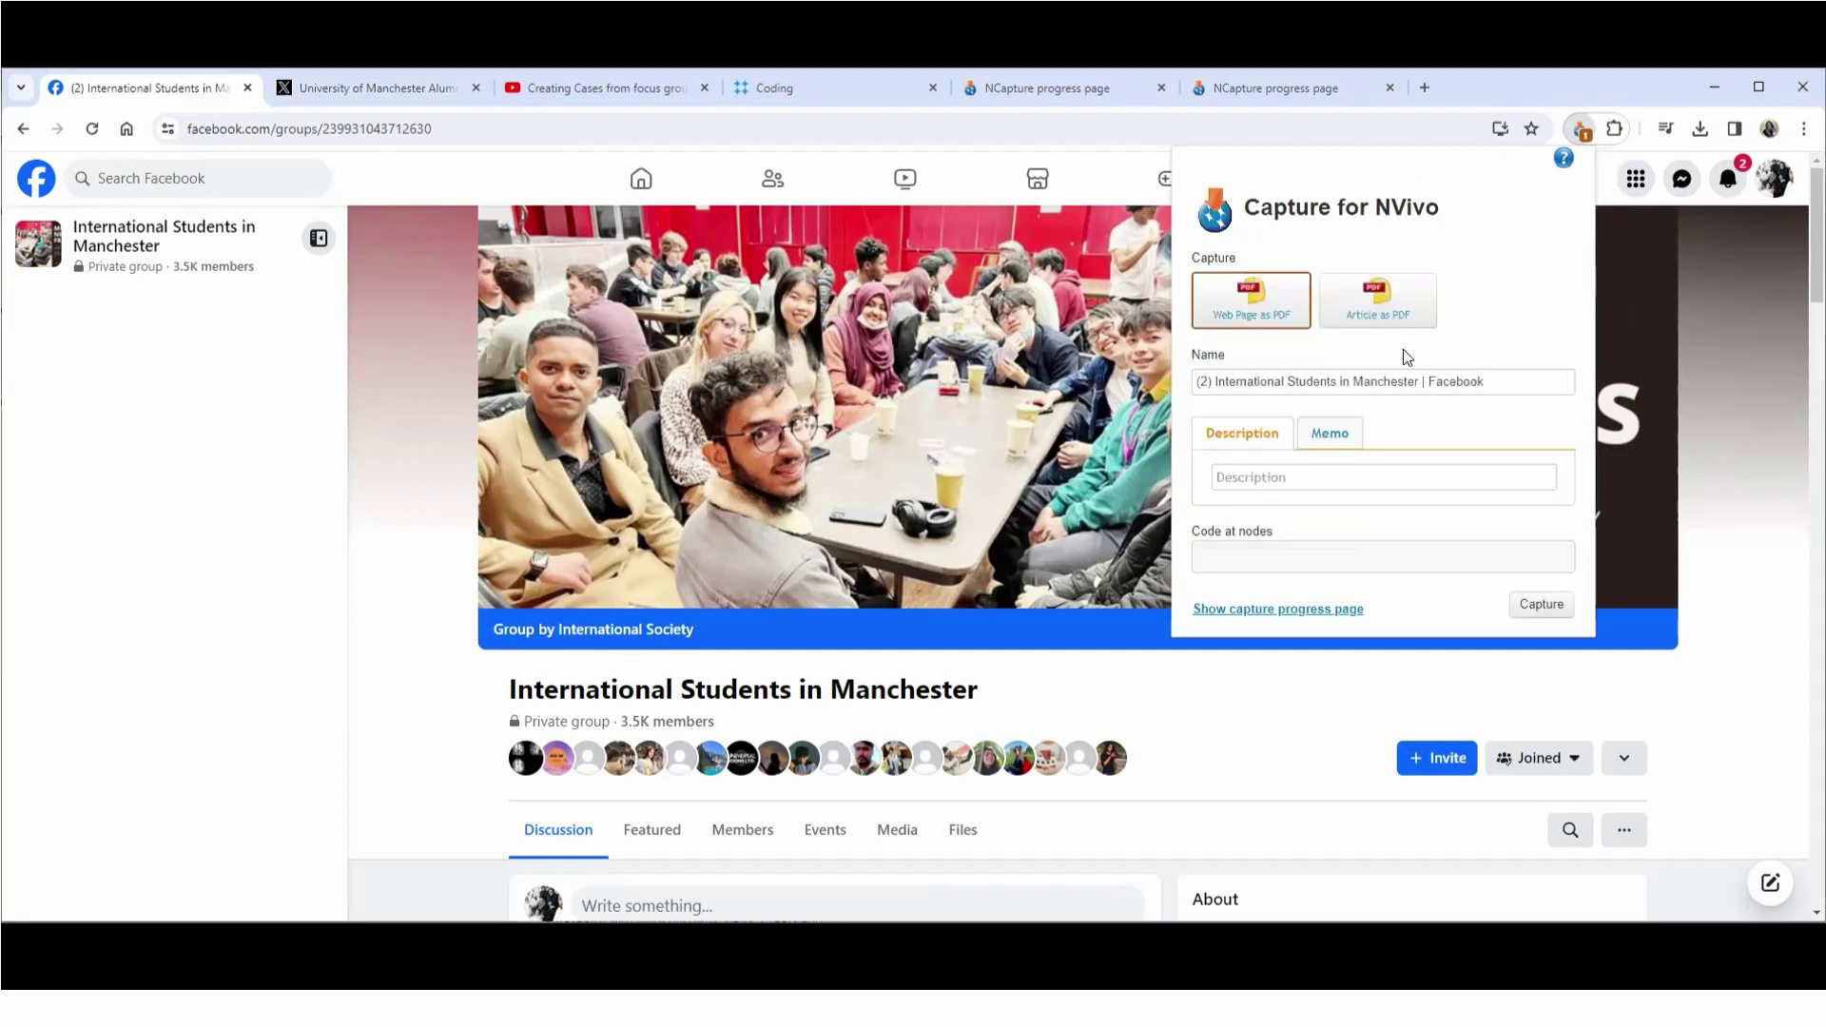
Step: Capture the group post as Article as PDF, with description and node both 'NCapture FB'
click(1381, 300)
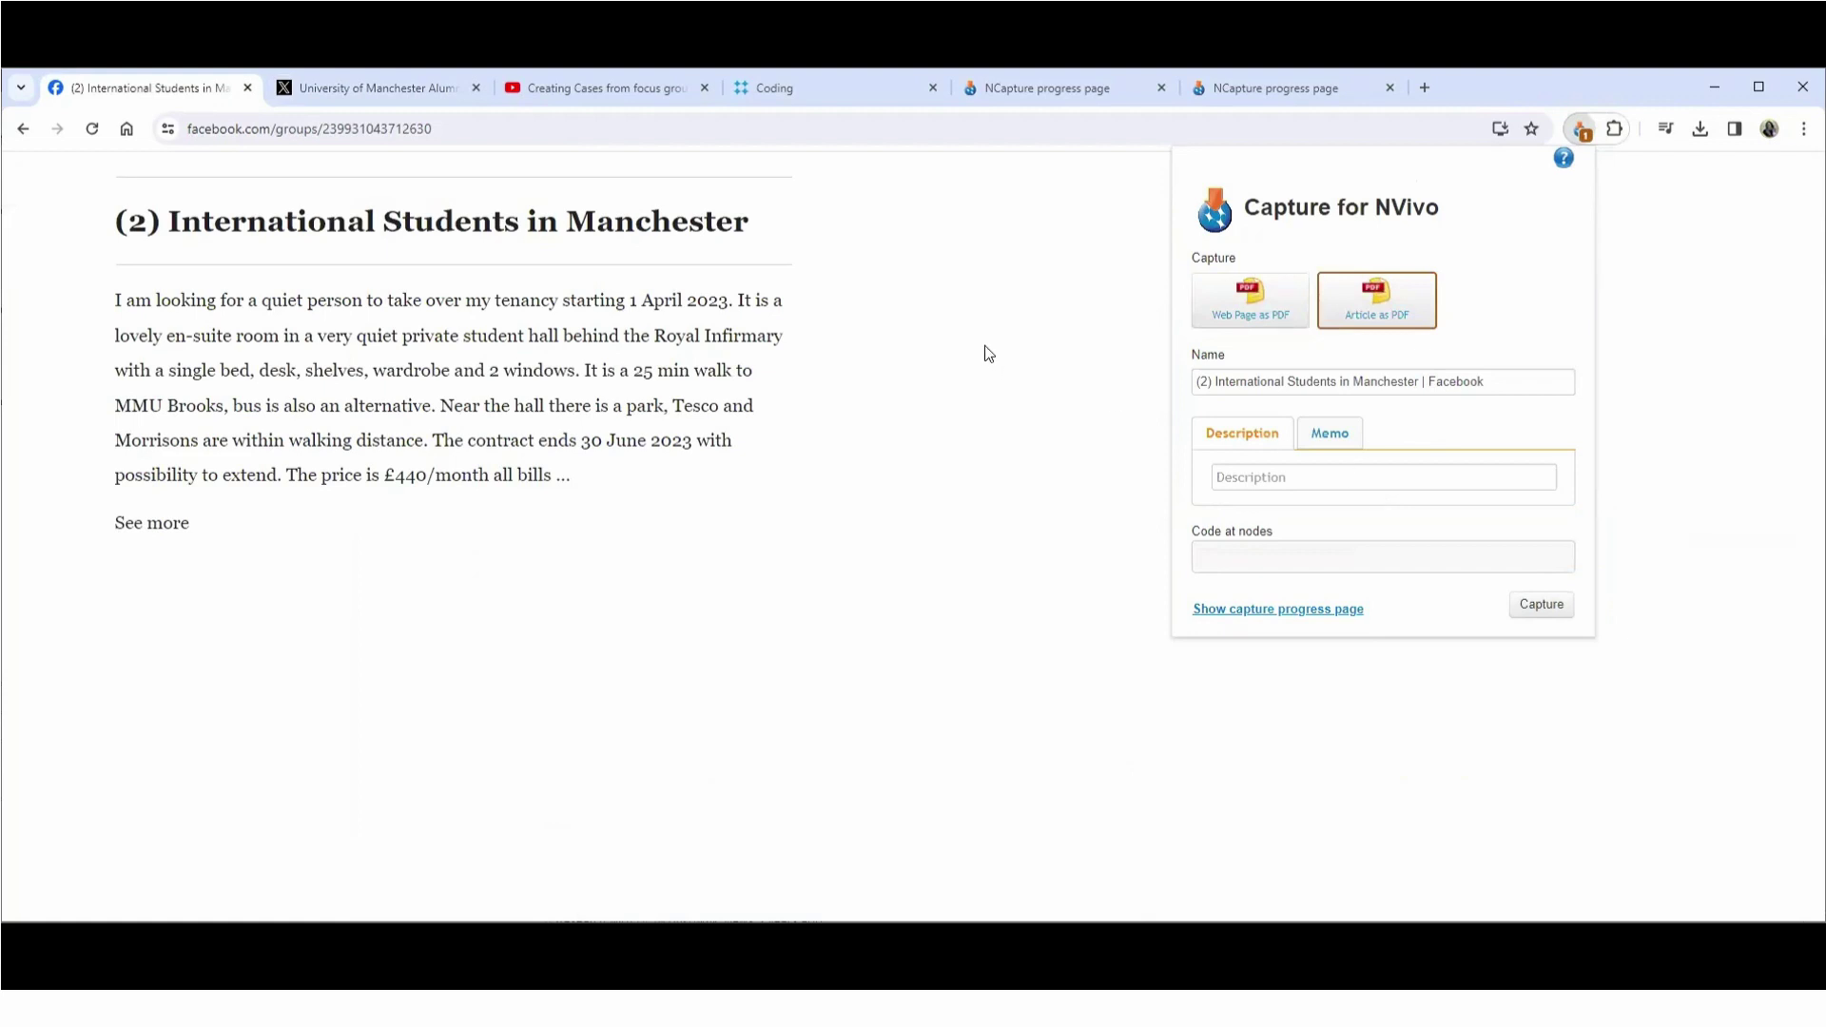
click(1324, 477)
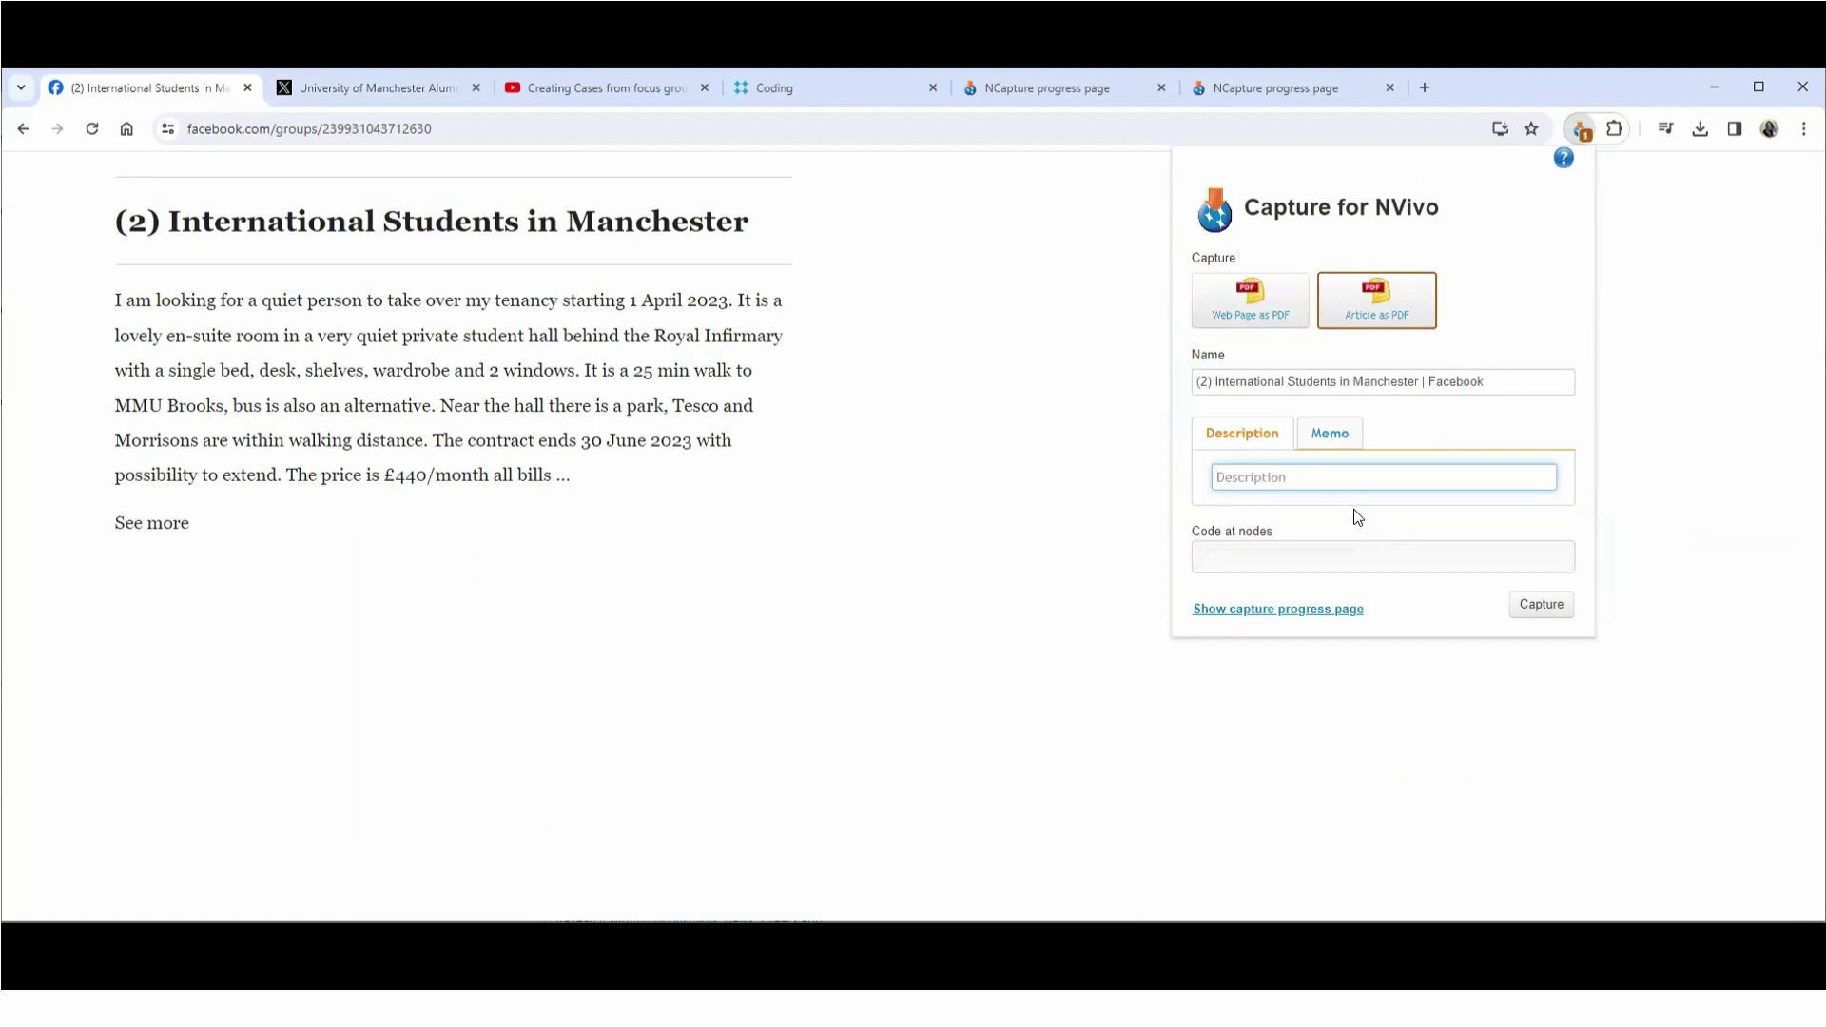
text(NCapture Video 3 Twitter)
key(BackSpace)
key(BackSpace)
key(BackSpace)
key(BackSpace)
key(BackSpace)
key(BackSpace)
key(BackSpace)
key(BackSpace)
key(BackSpace)
text(FB)
click(1373, 556)
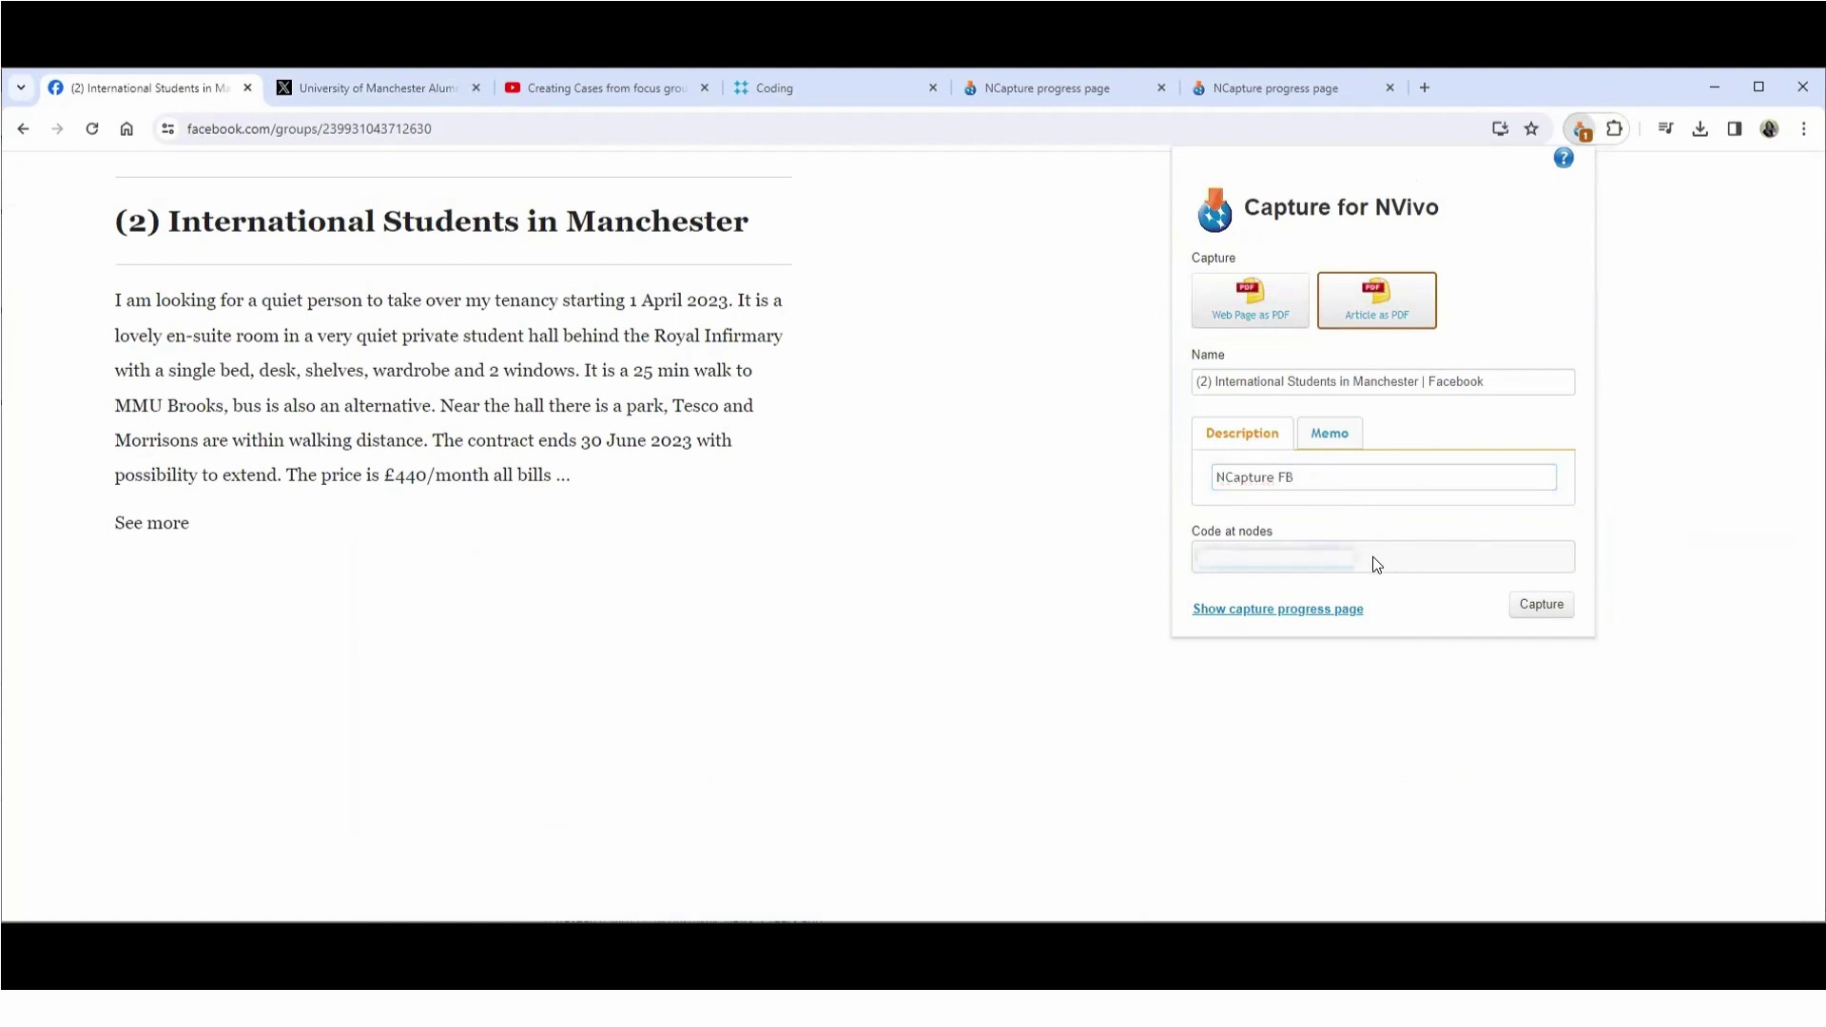
text(NCapture Video 3 Twitter)
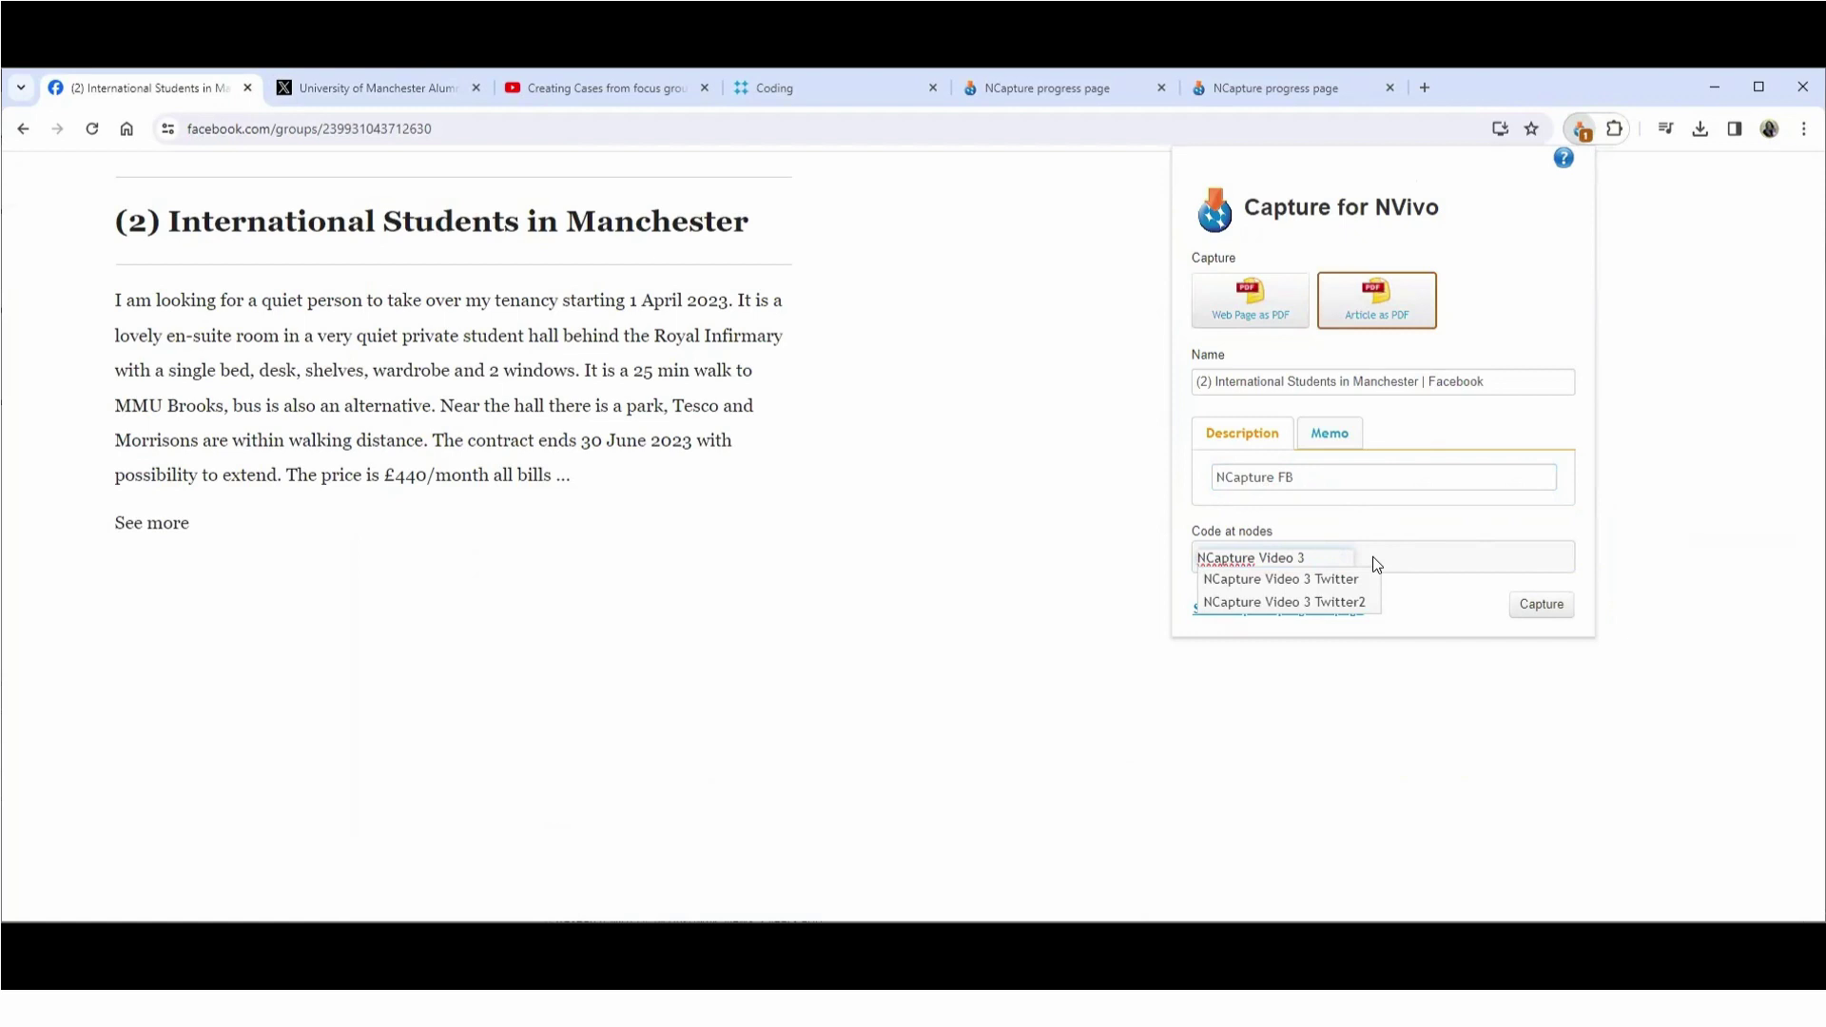
key(BackSpace)
key(BackSpace)
key(BackSpace)
key(BackSpace)
key(BackSpace)
key(BackSpace)
key(BackSpace)
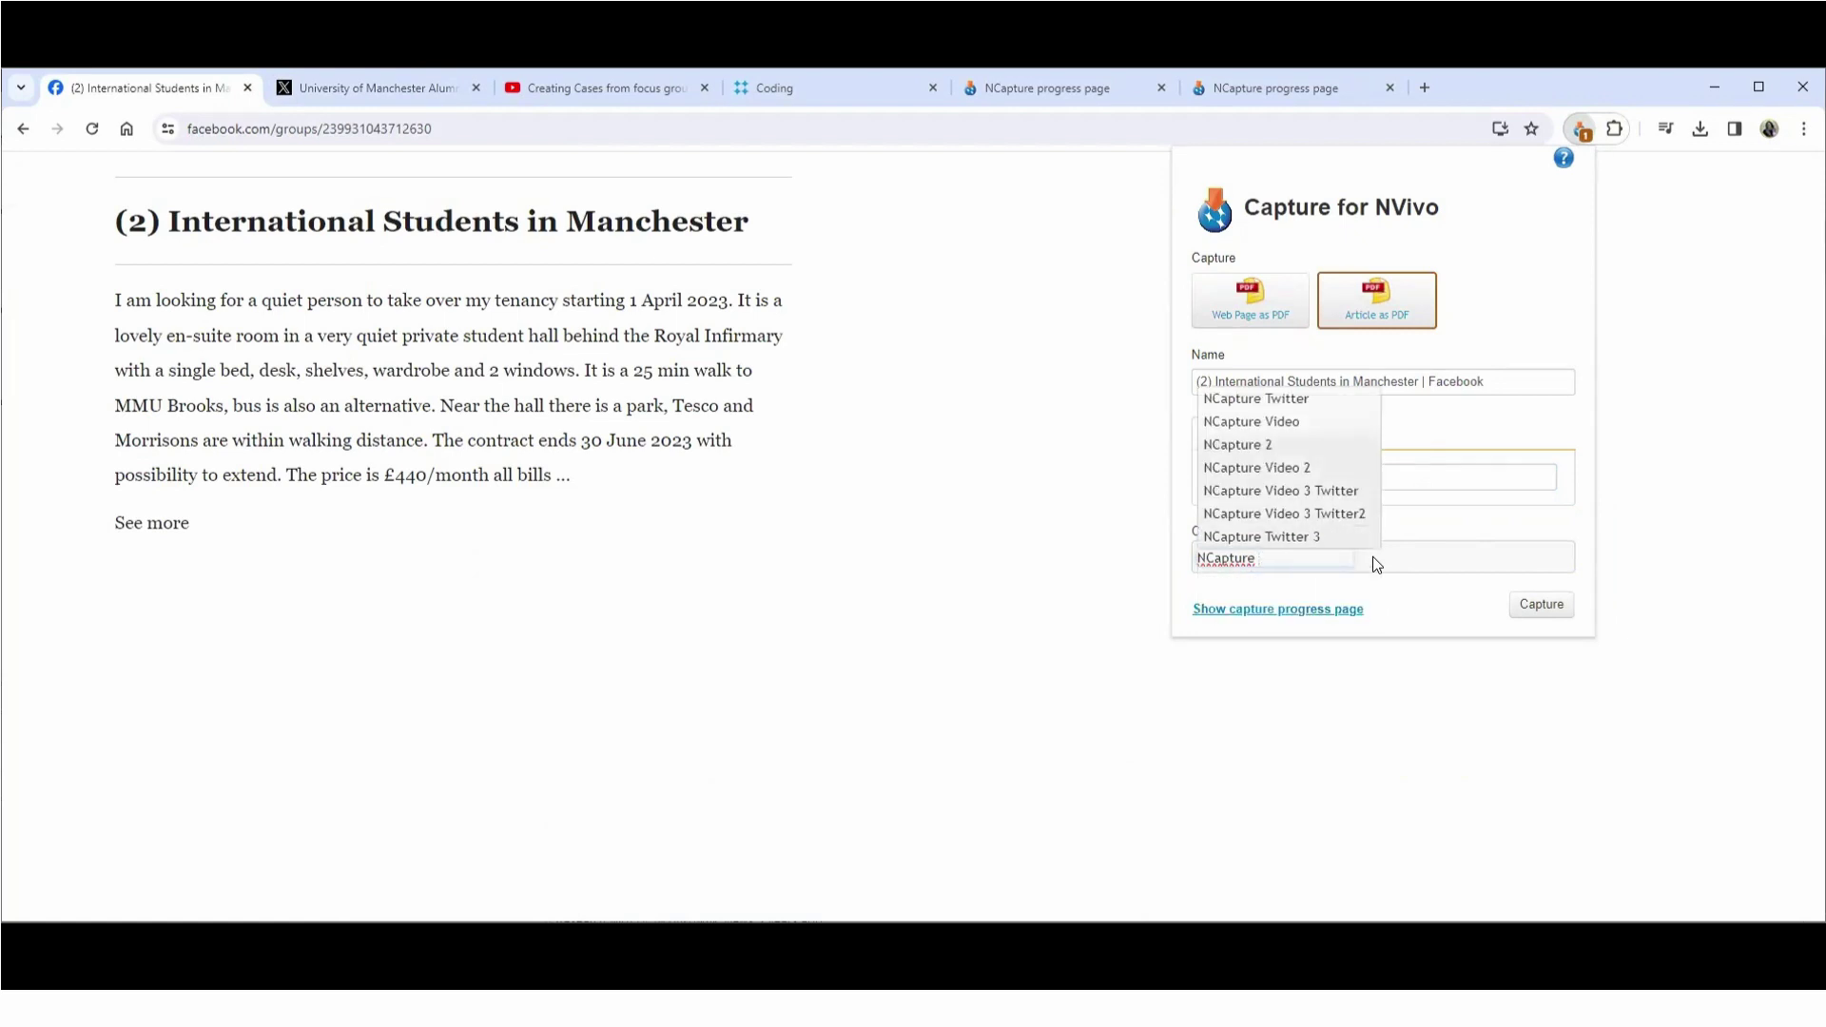
text(FB)
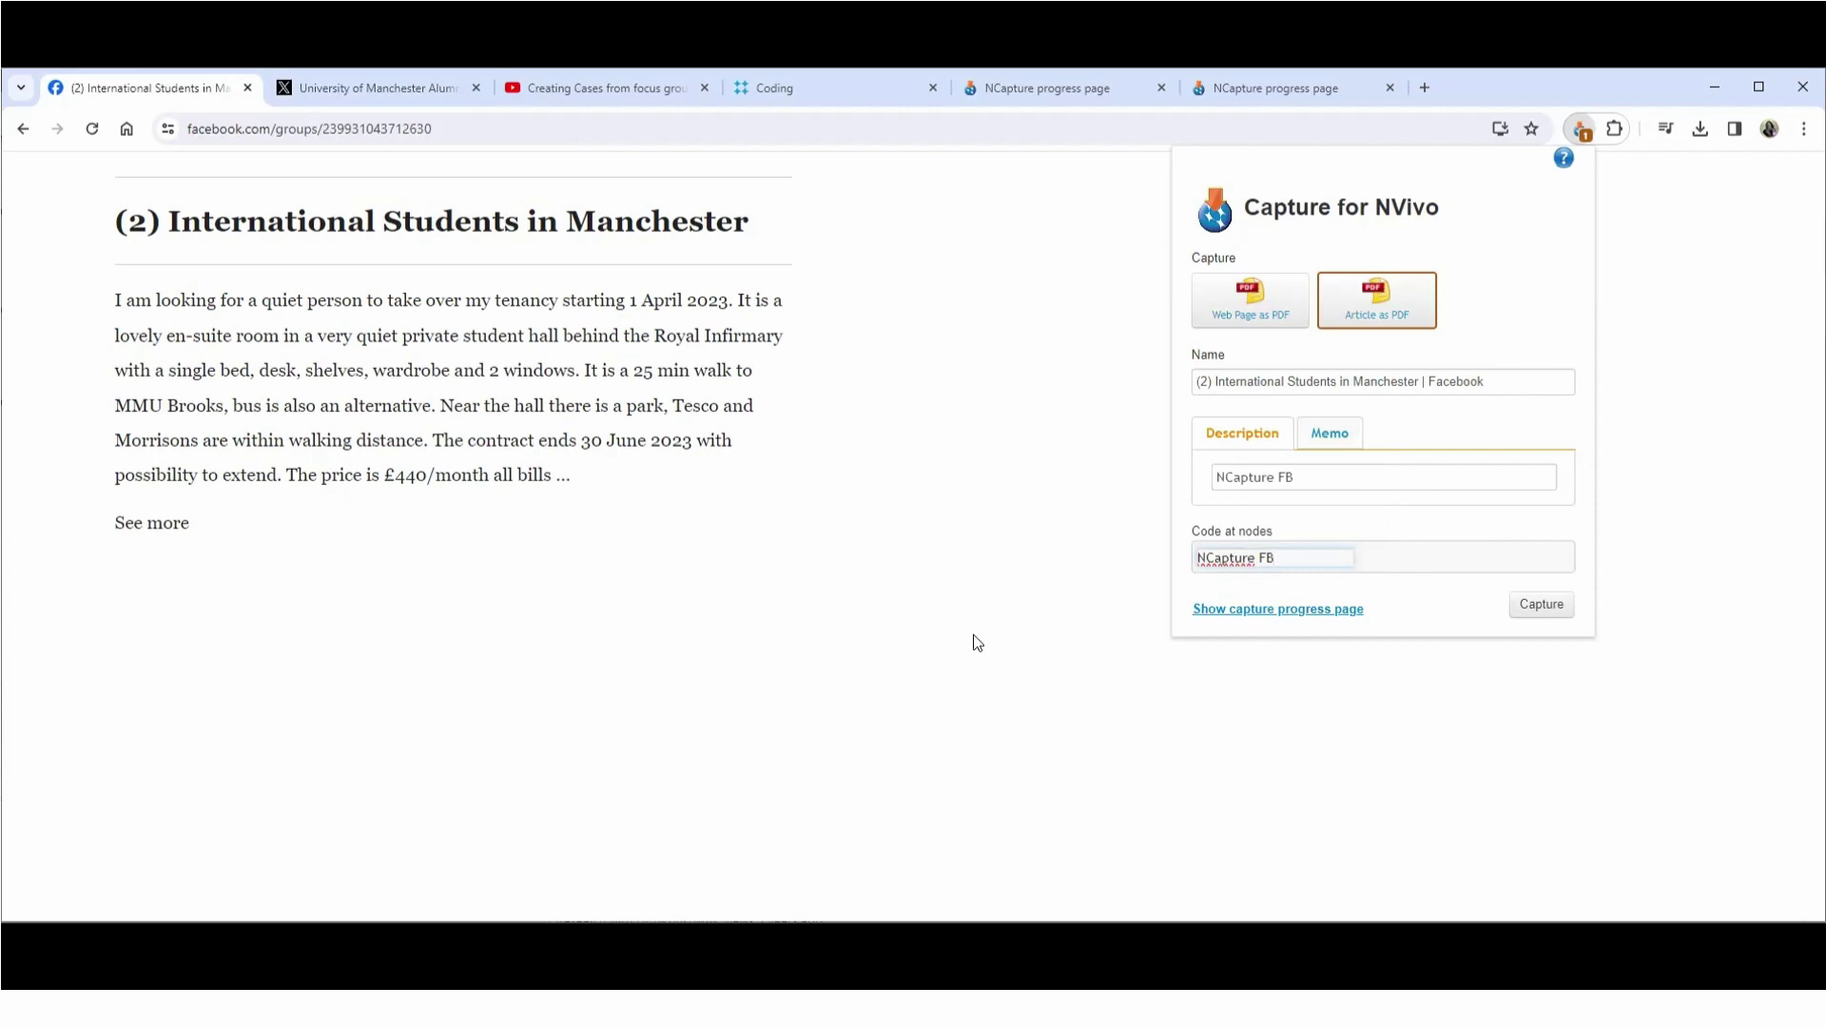
click(1557, 615)
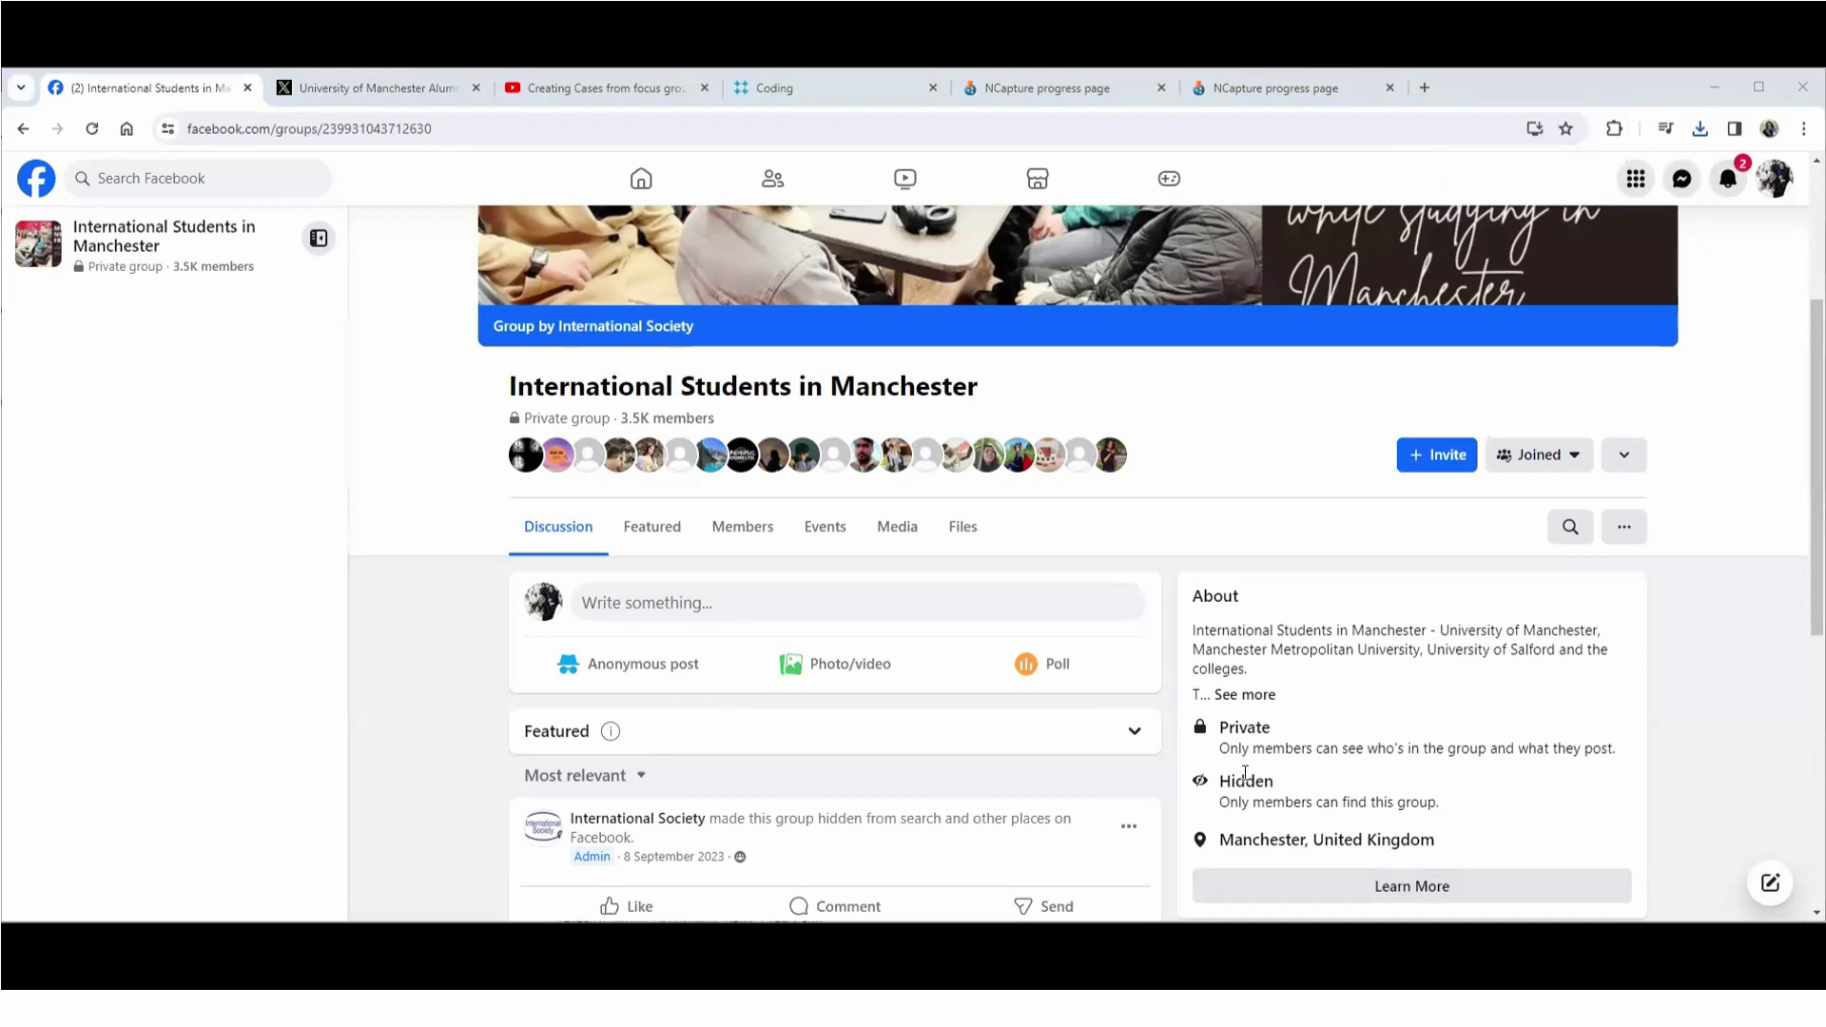
Step: Back in NVivo, start an NCapture import and browse for the Downloads folder
key(alt+Tab)
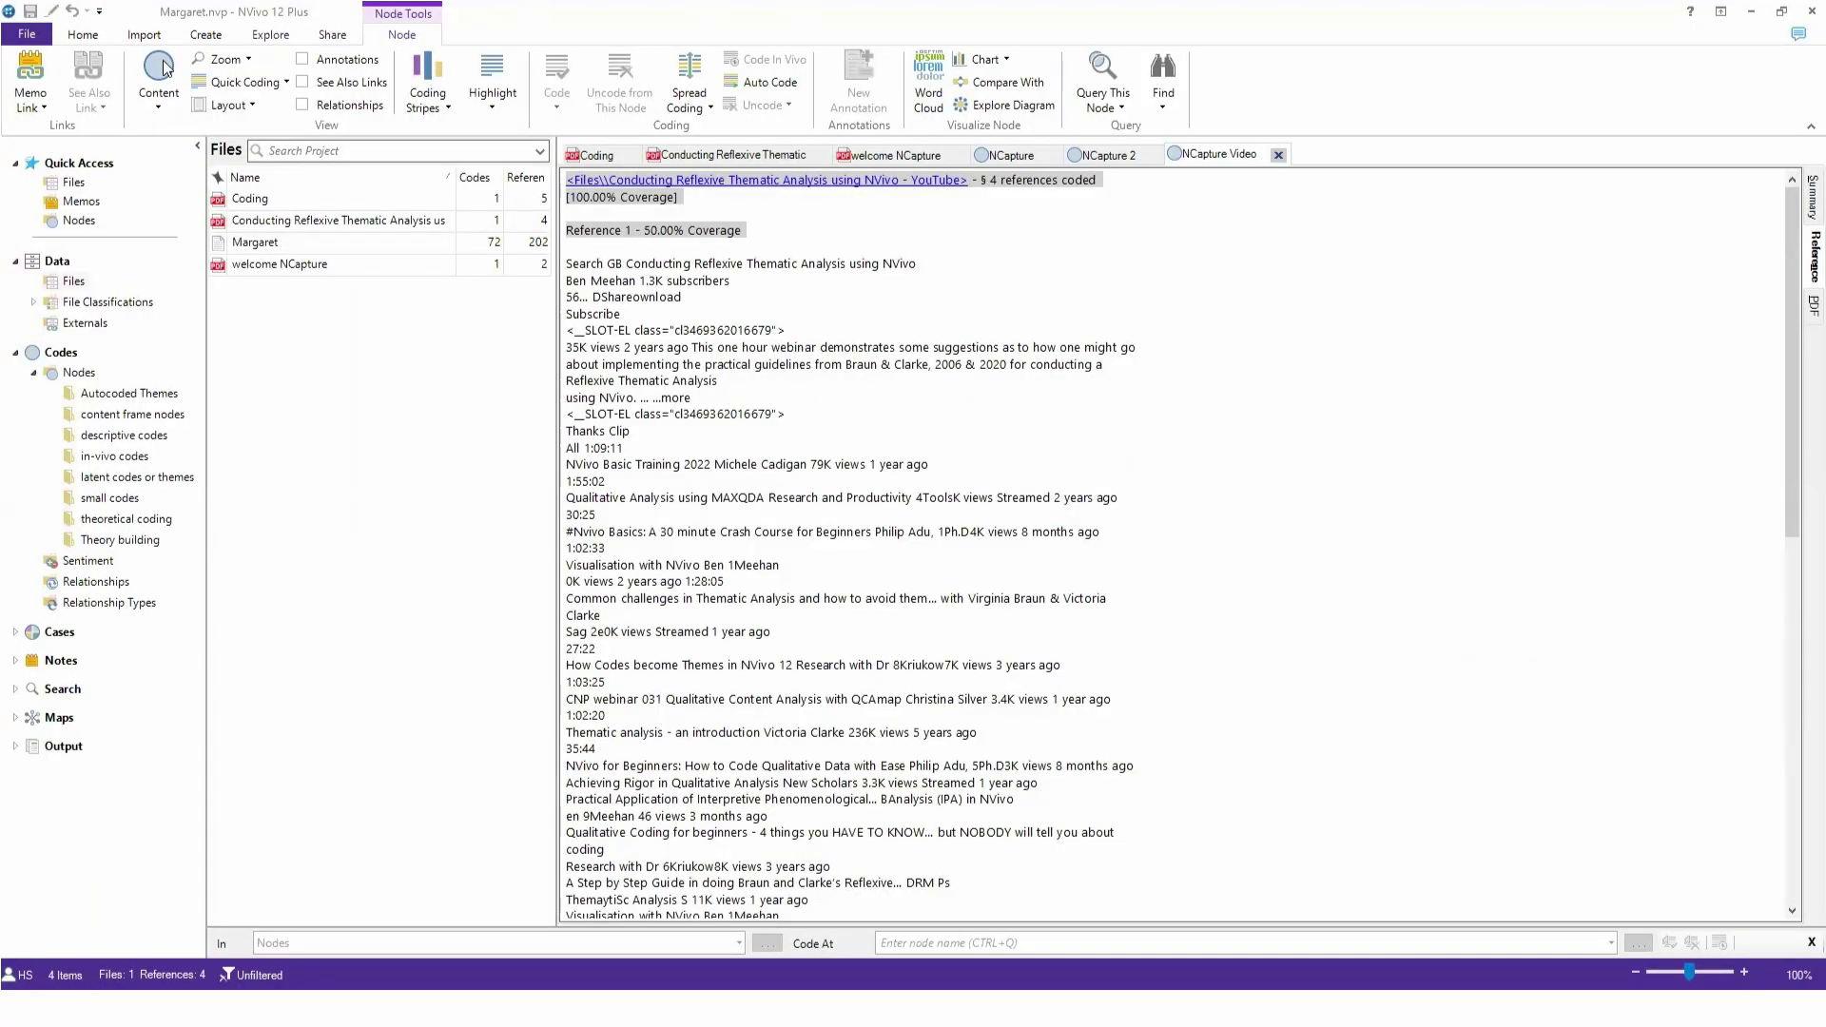
click(143, 35)
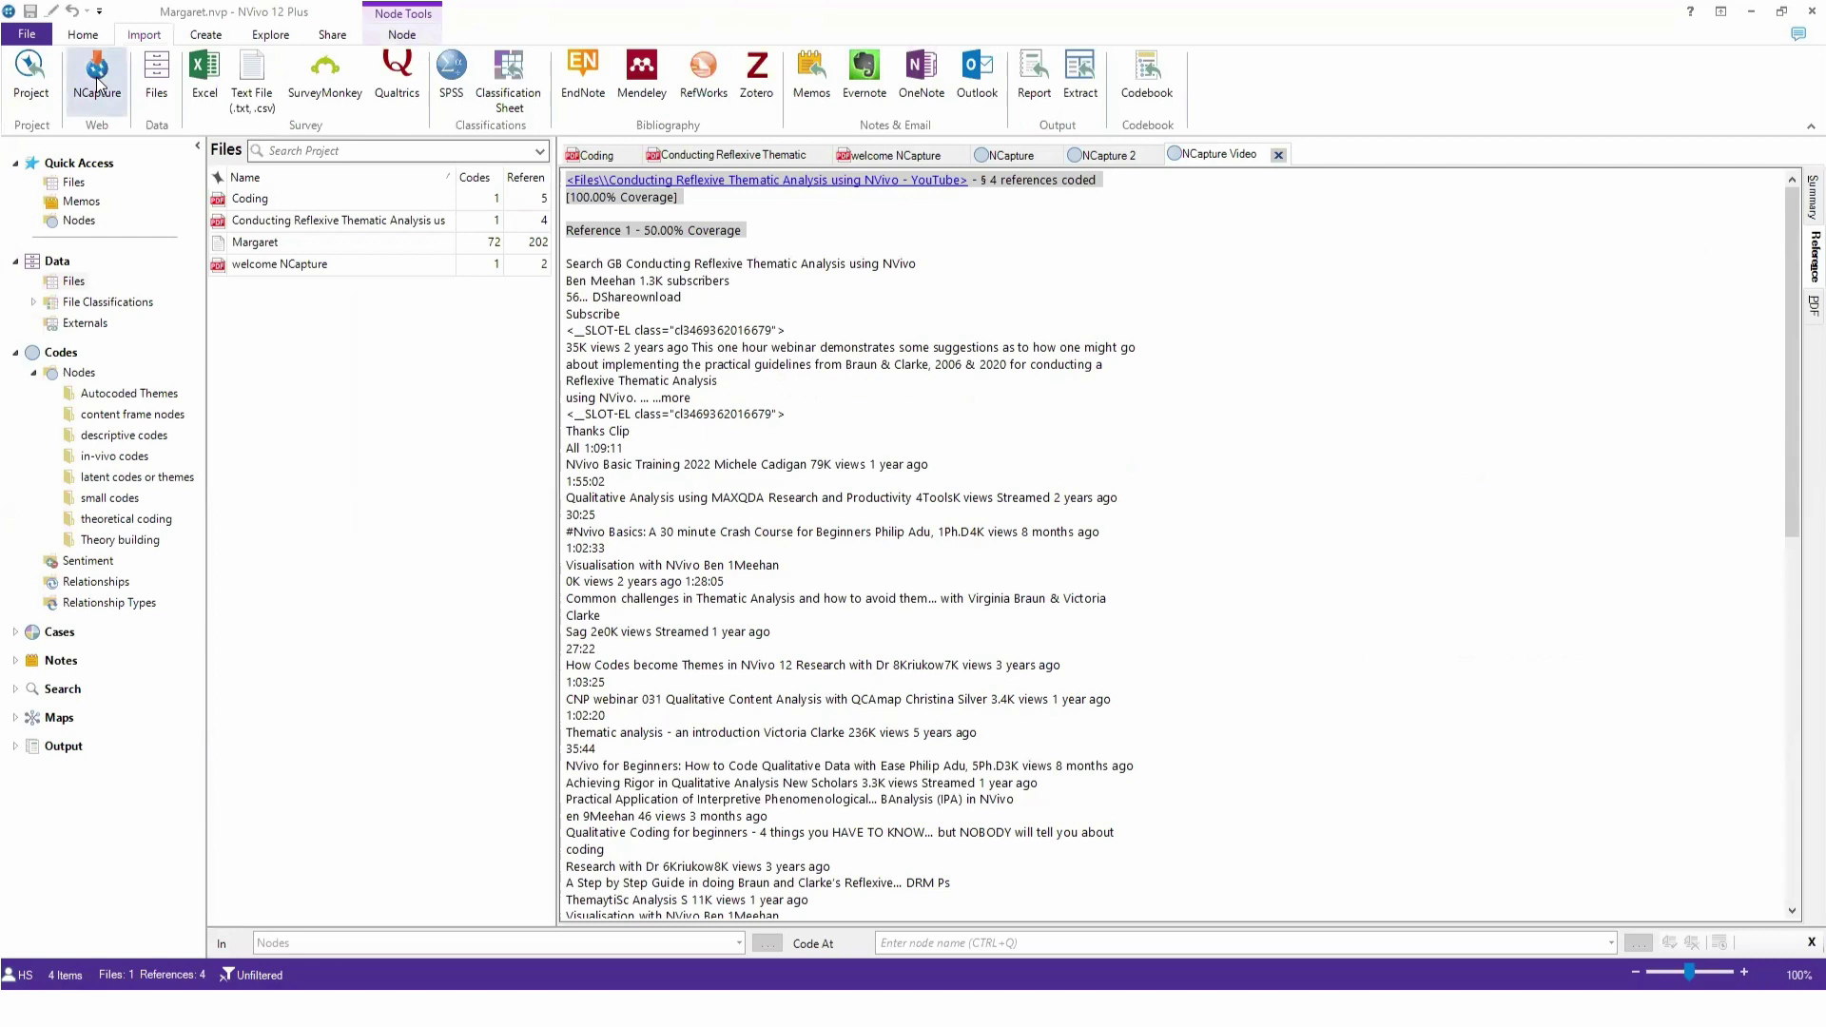
click(99, 76)
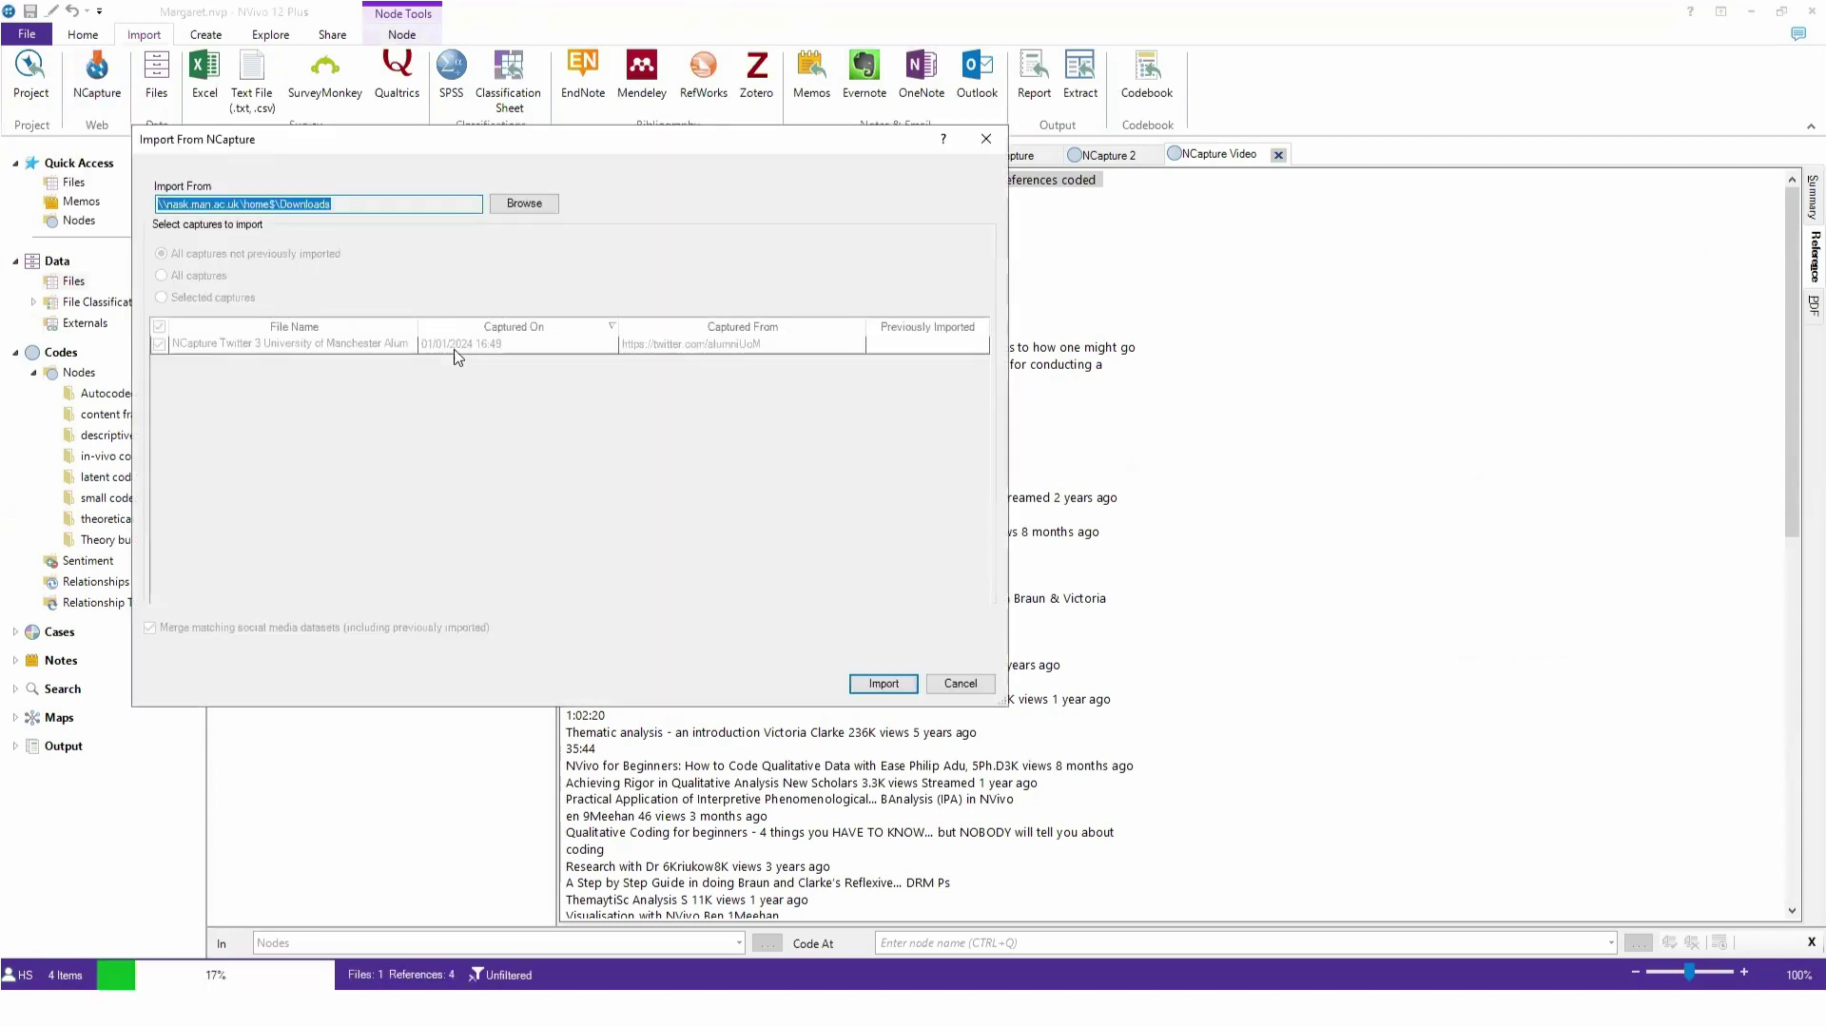
click(512, 204)
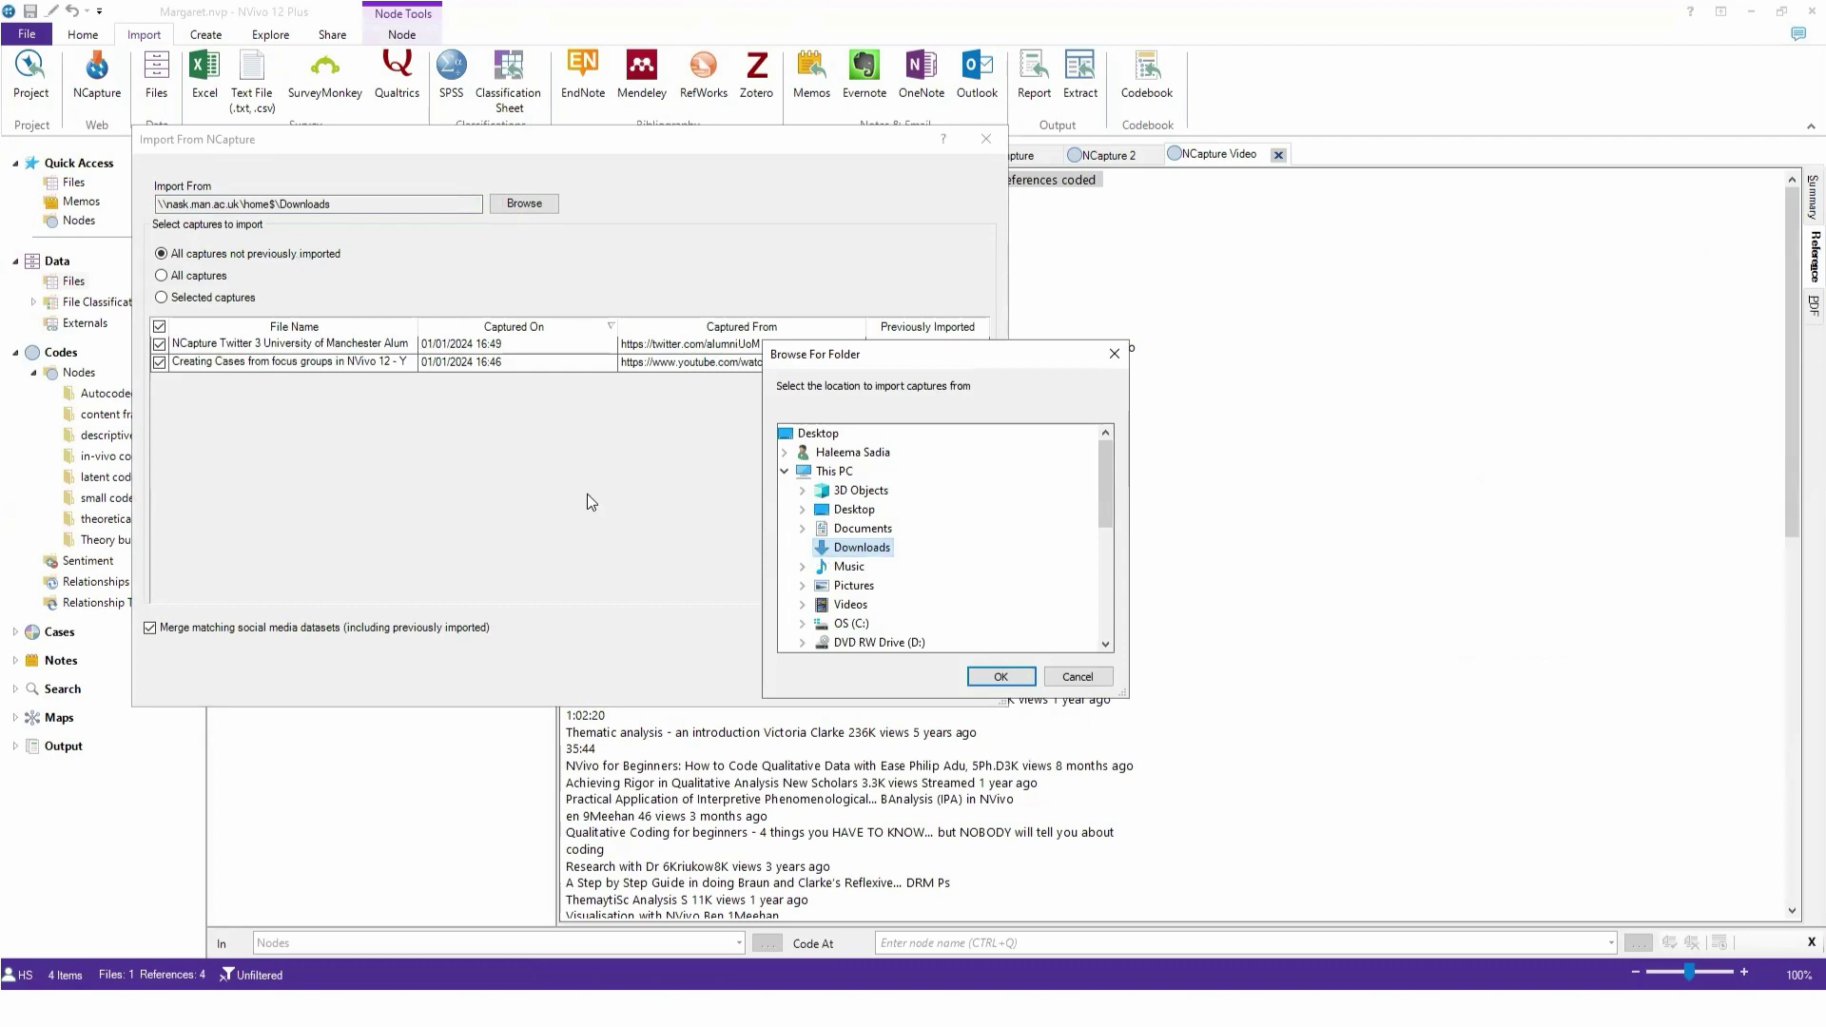
Step: Import all not-yet-imported captures from the Downloads folder into the Files list
click(998, 677)
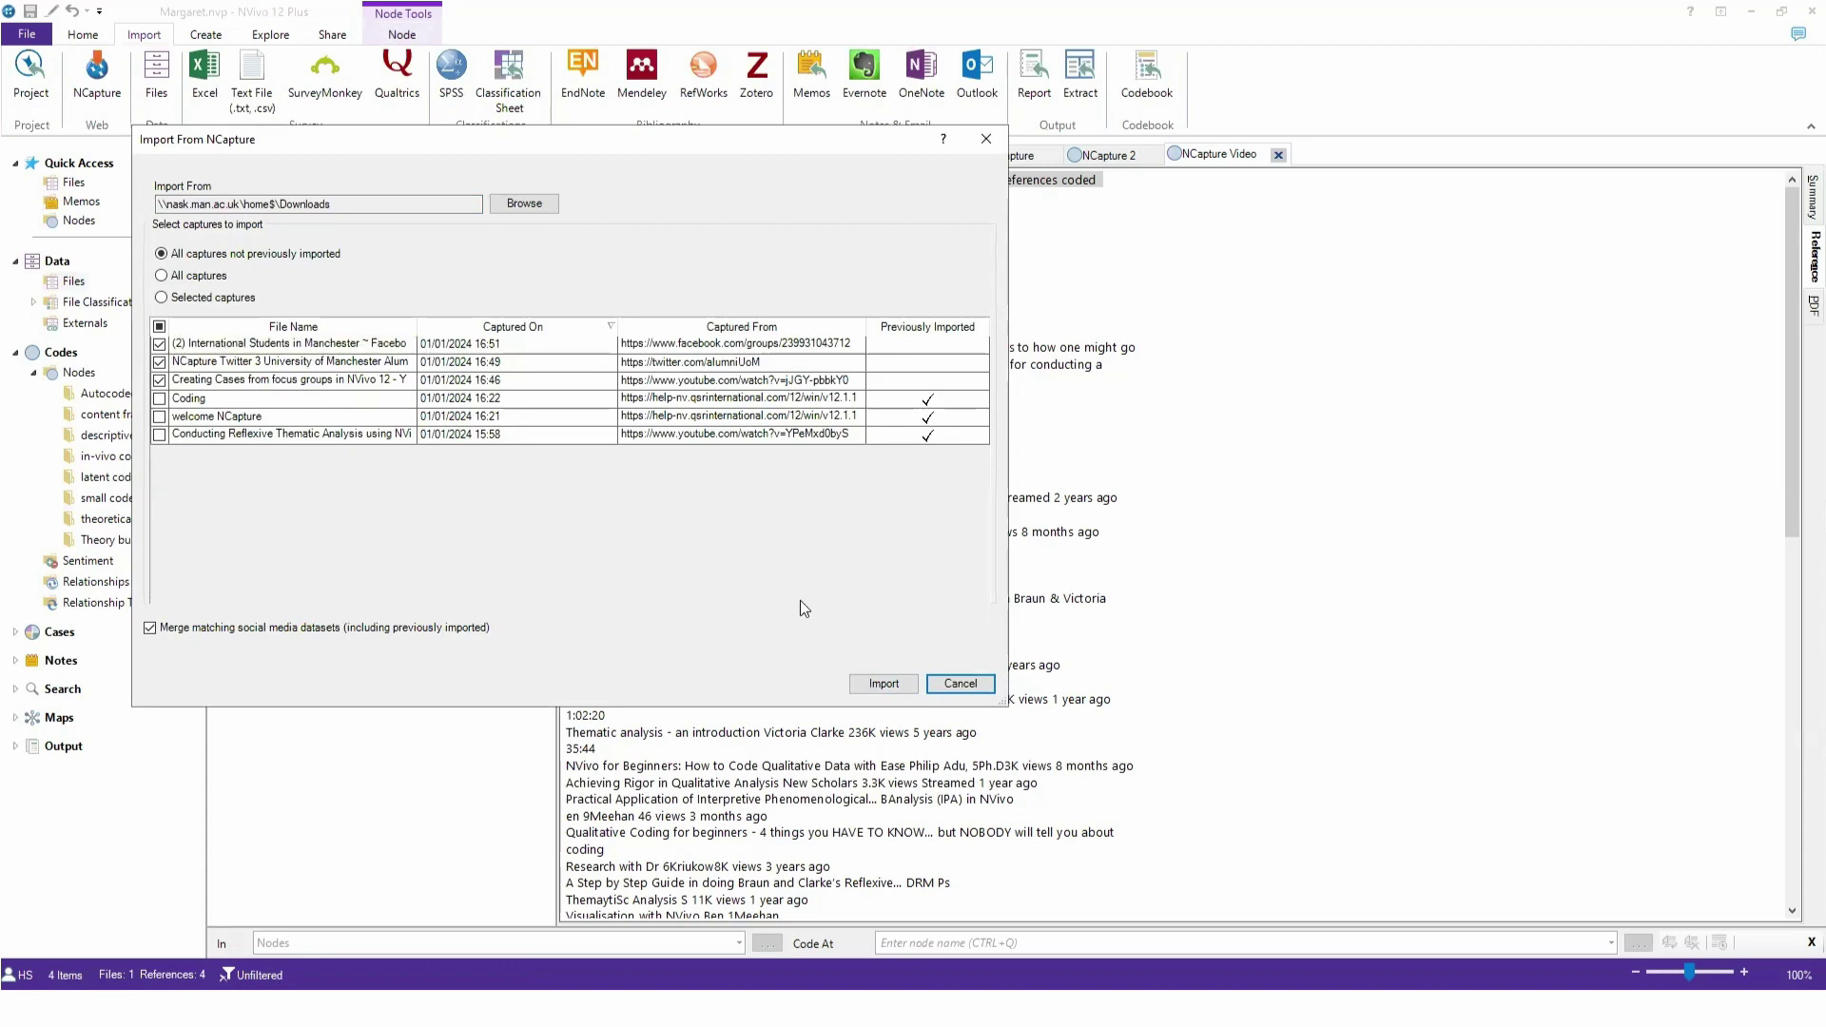
click(876, 685)
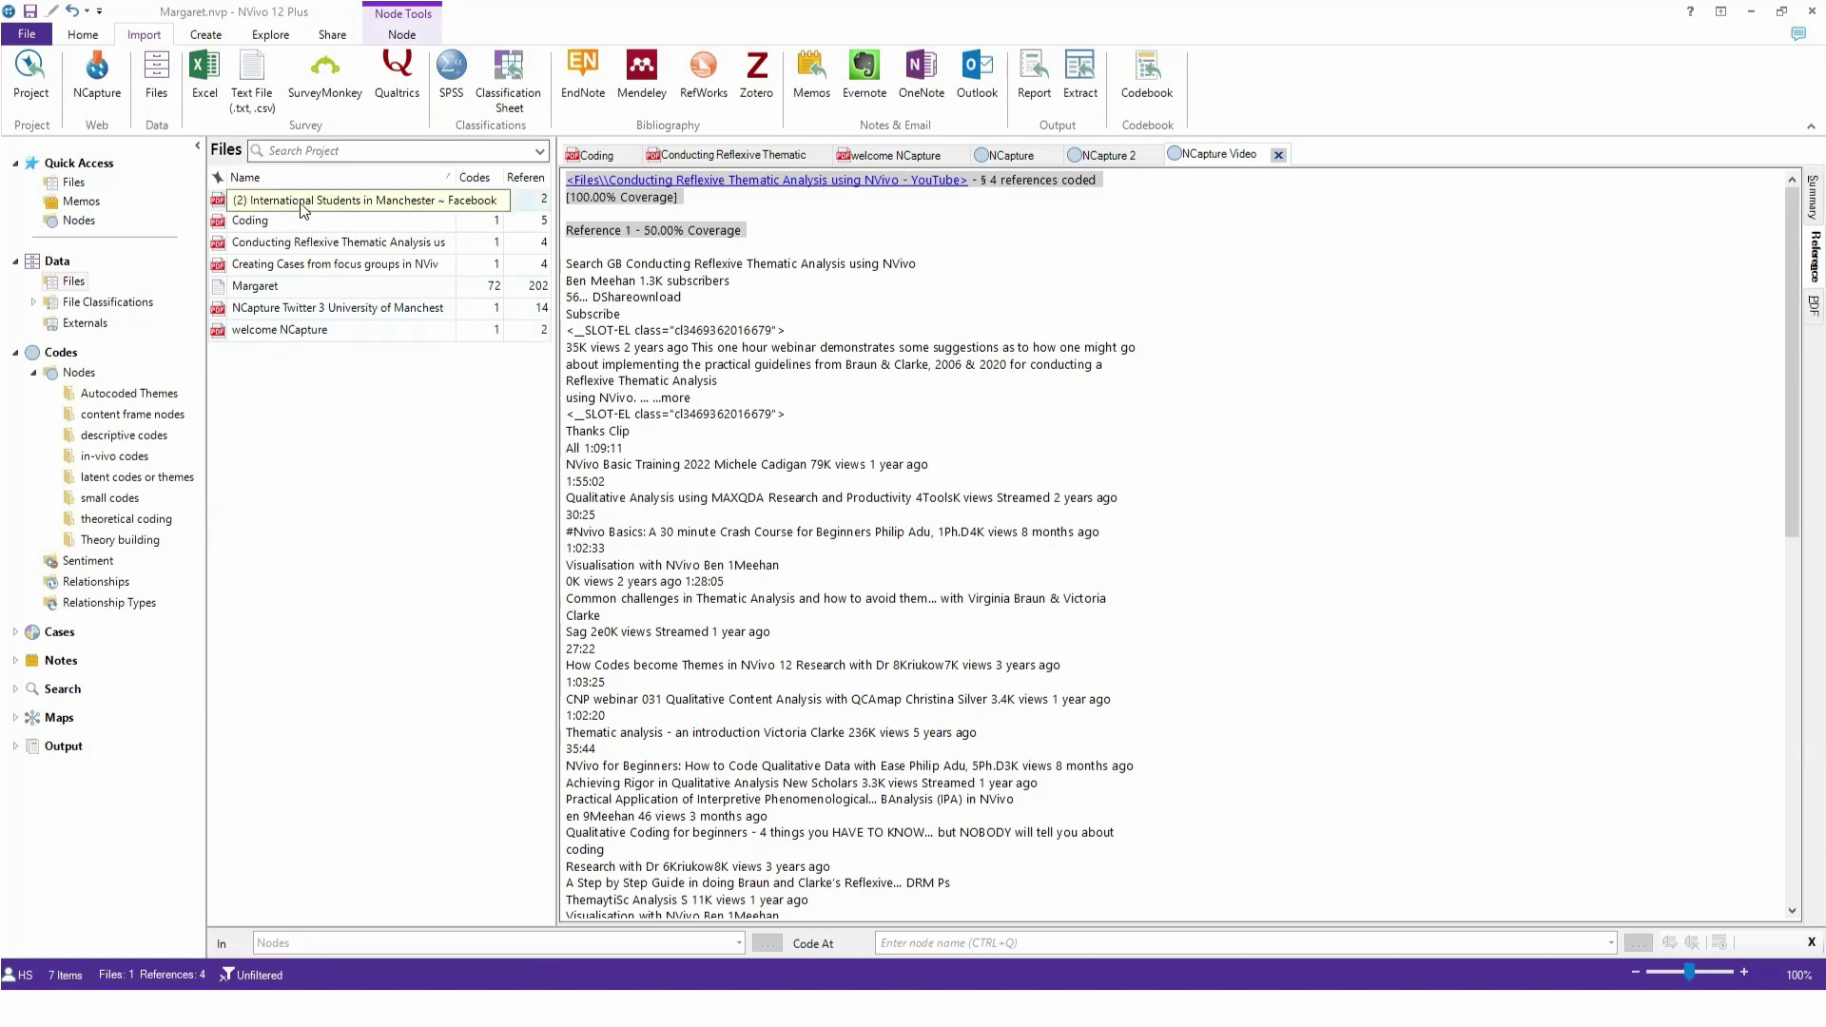
Step: Open the 'NCapture Twitter 3 University of Manchester' capture as a PDF
click(352, 314)
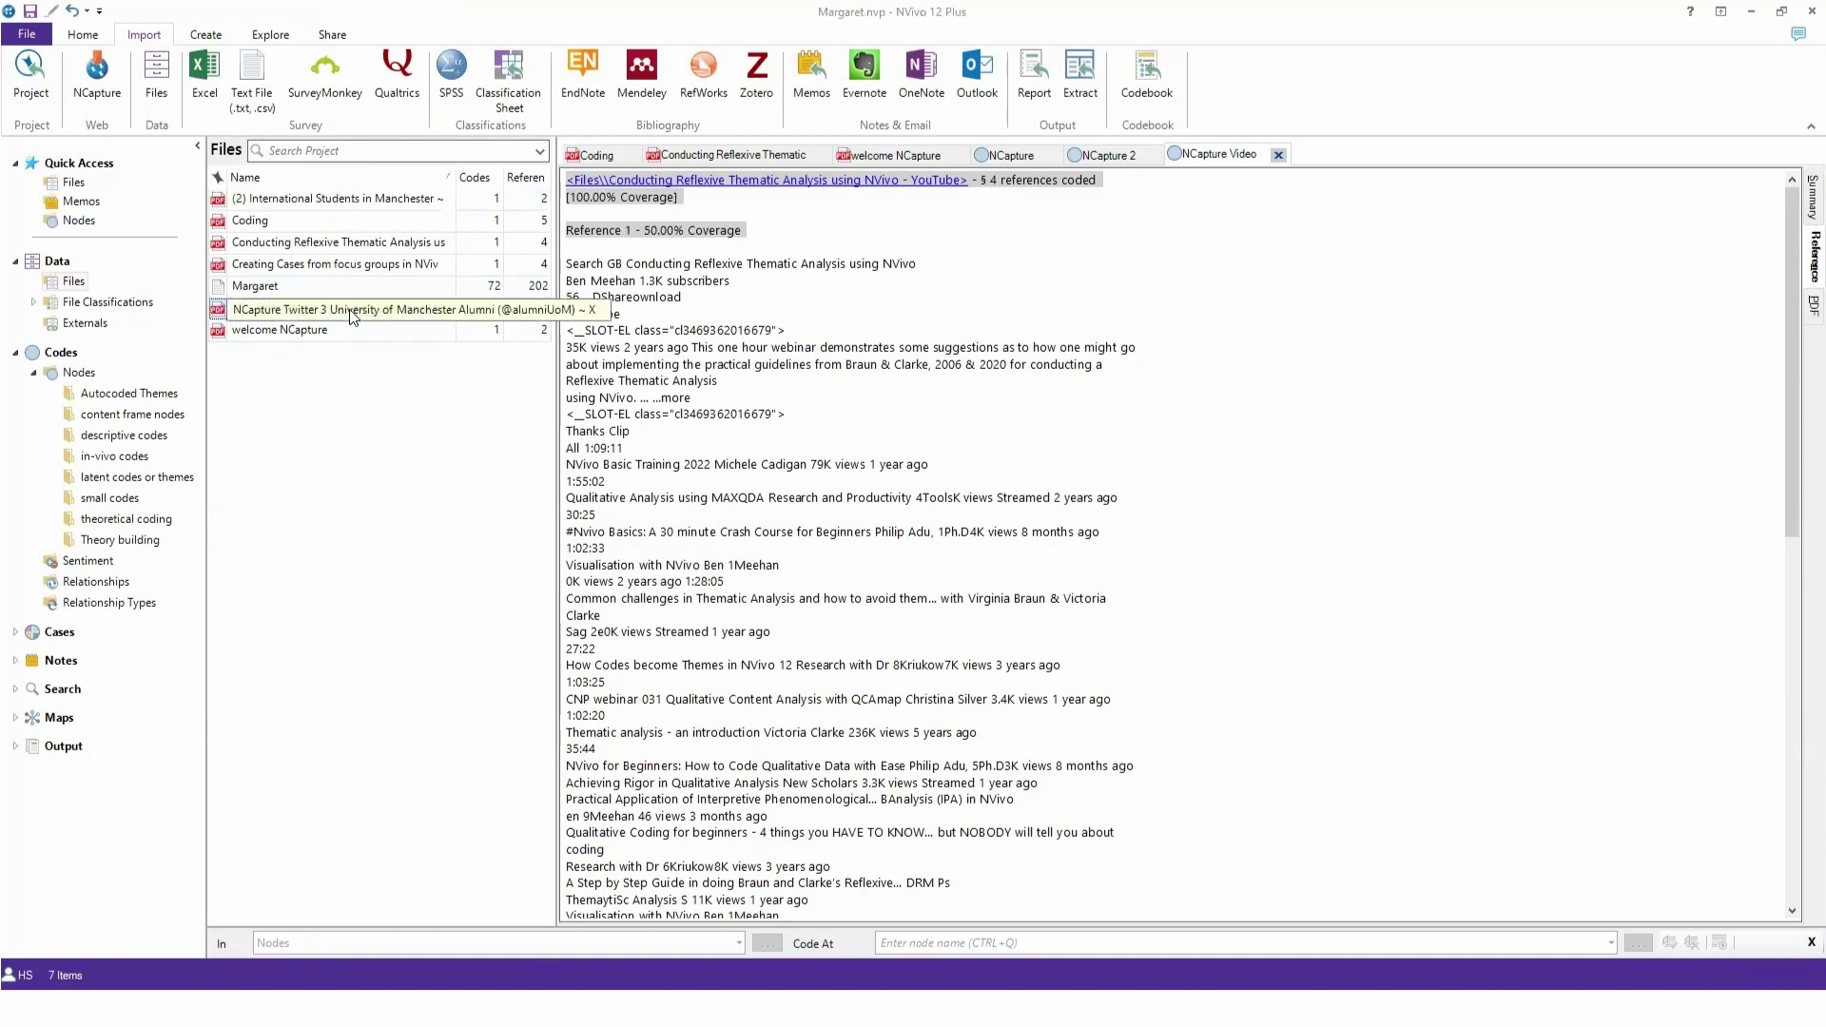
double_click(352, 314)
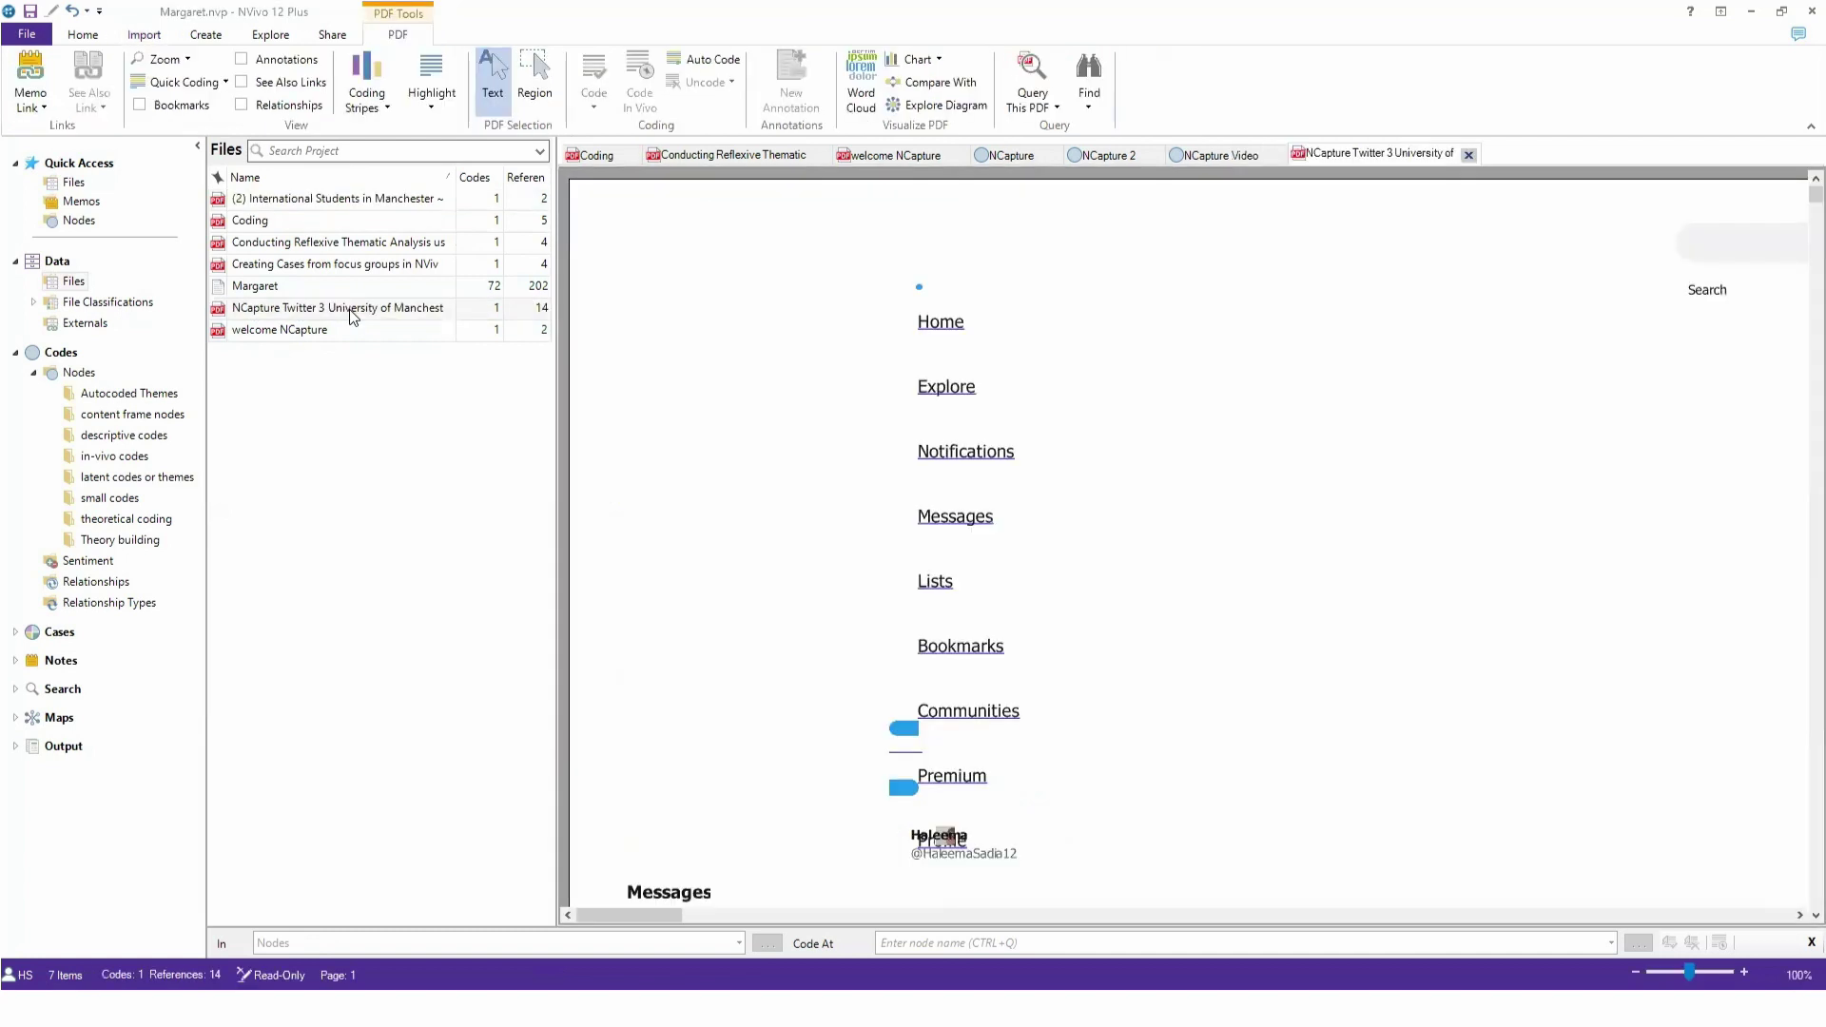